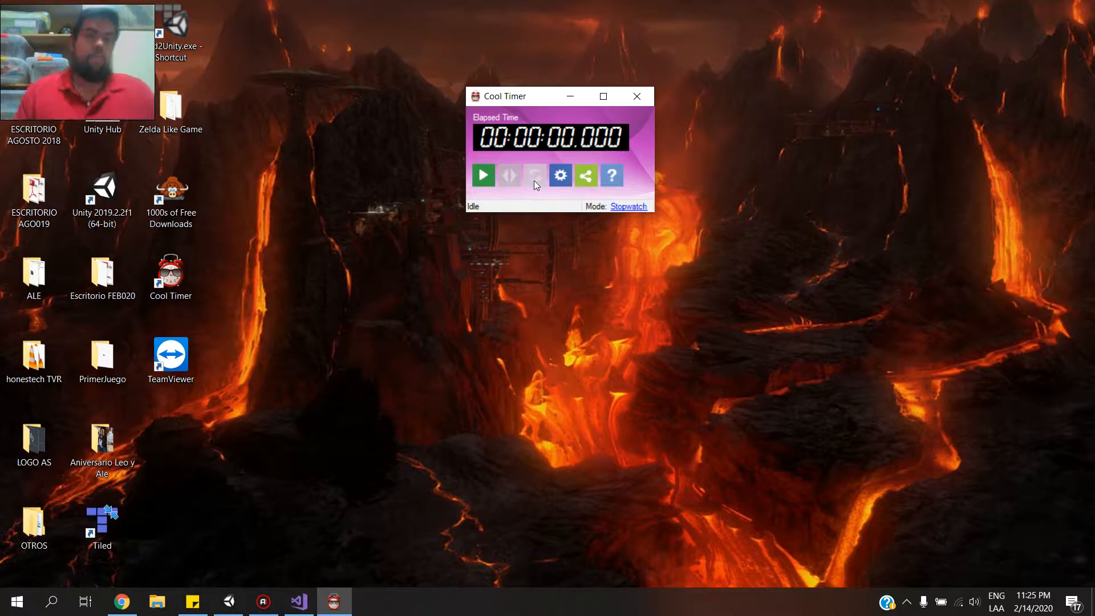
Switch to Unity, run the game and walk the player up, left, down and right to test movement.
{"action": "left_click", "coordinate": [228, 602]}
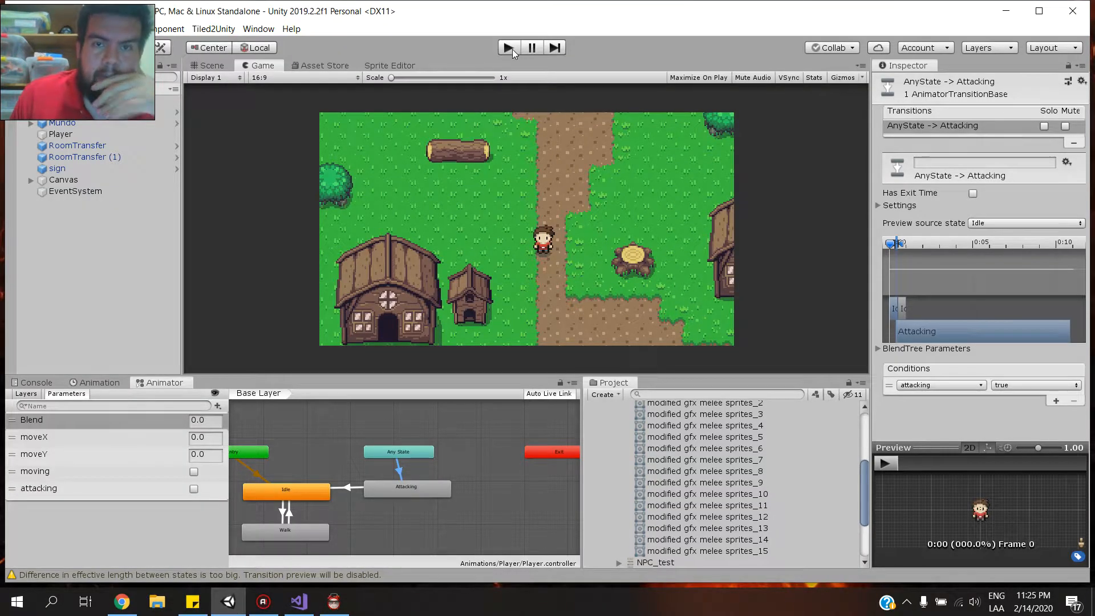
{"action": "left_click", "coordinate": [509, 48]}
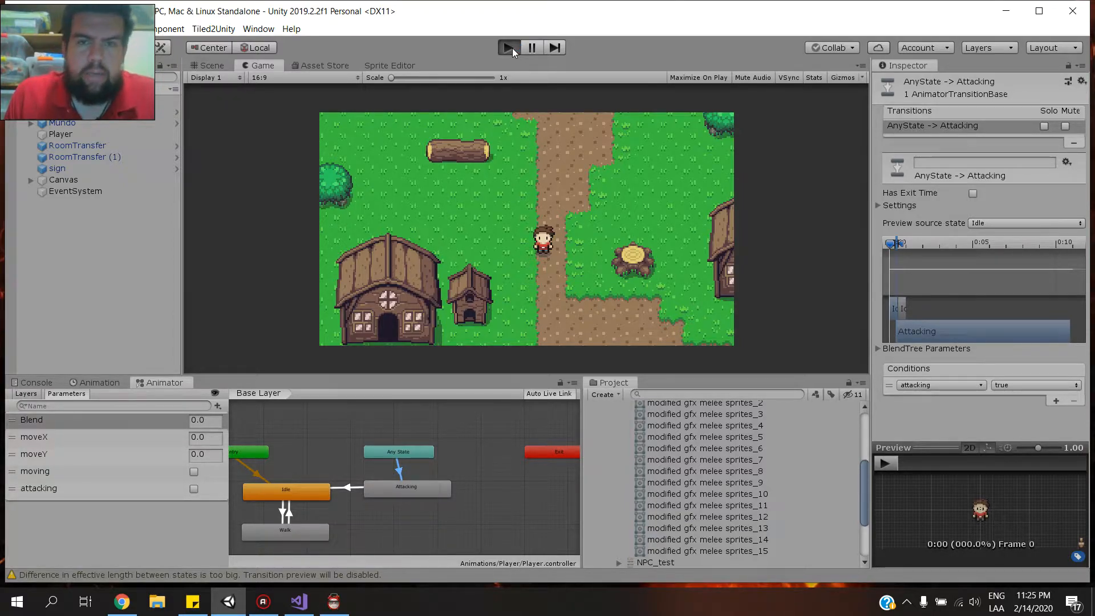
{"action": "key", "text": "Up"}
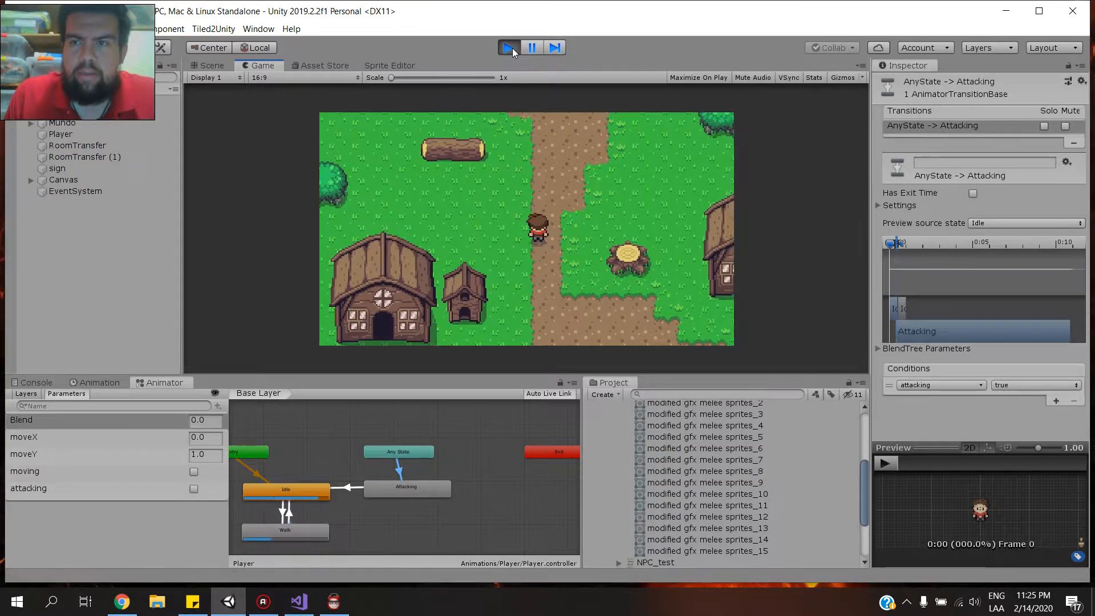
{"action": "key", "text": "Left"}
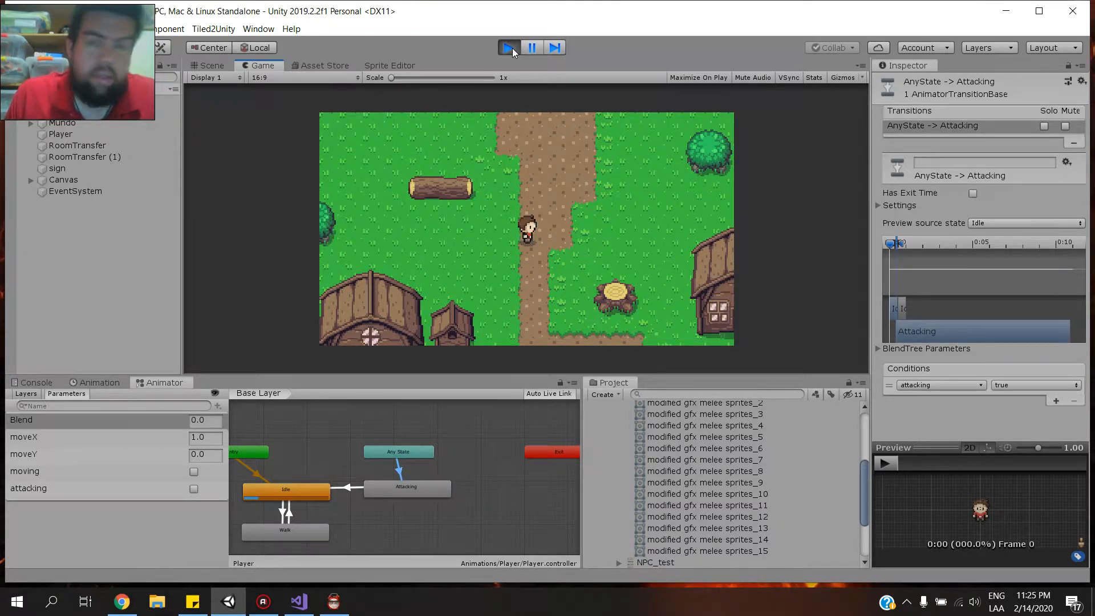
{"action": "key", "text": "Down"}
{"action": "key", "text": "Down"}
{"action": "key", "text": "Down"}
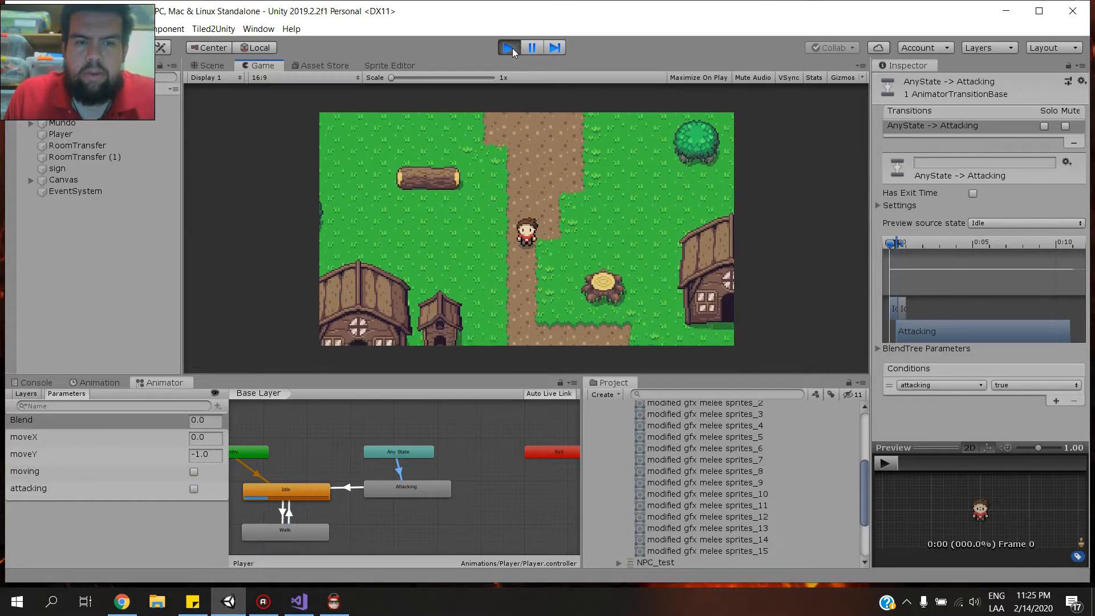
{"action": "key", "text": "Right"}
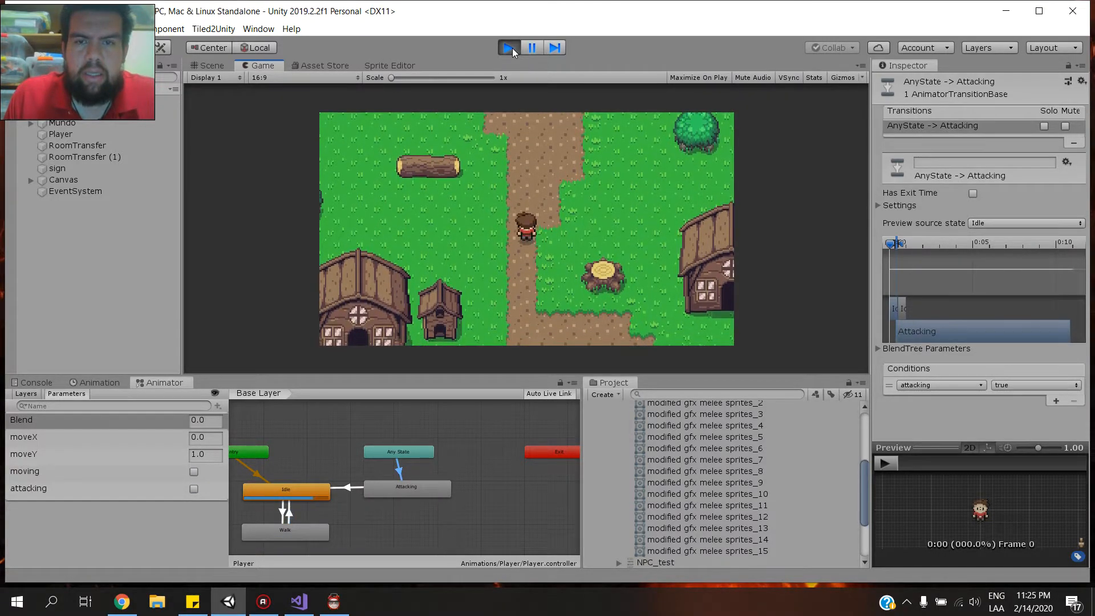
Test one player attack in the running game and walk the character left, right and down along the dirt path.
{"action": "key", "text": "space"}
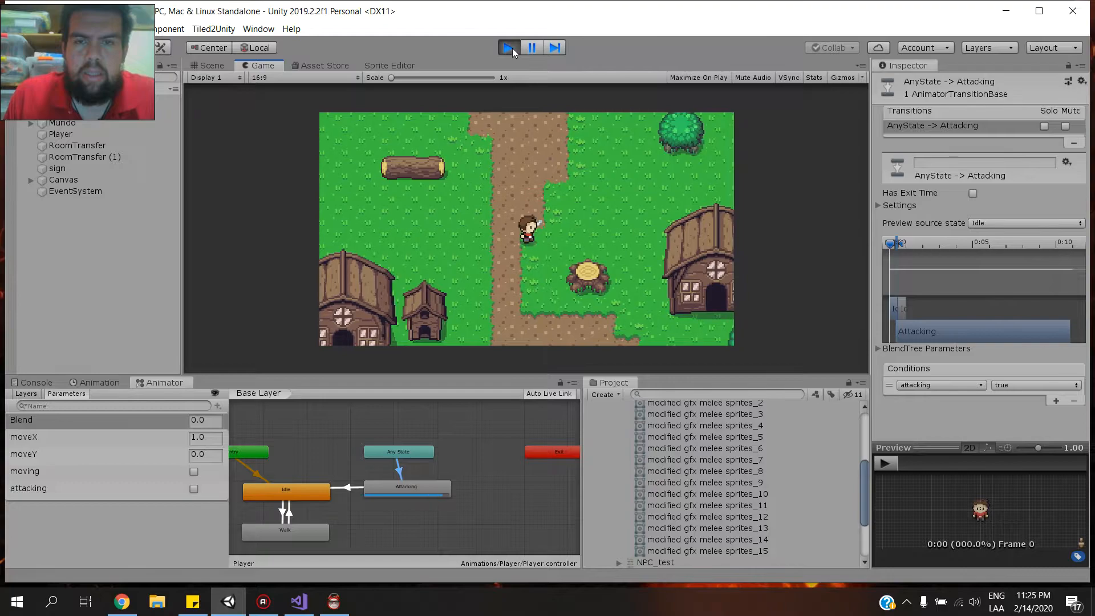
{"action": "key", "text": "Left"}
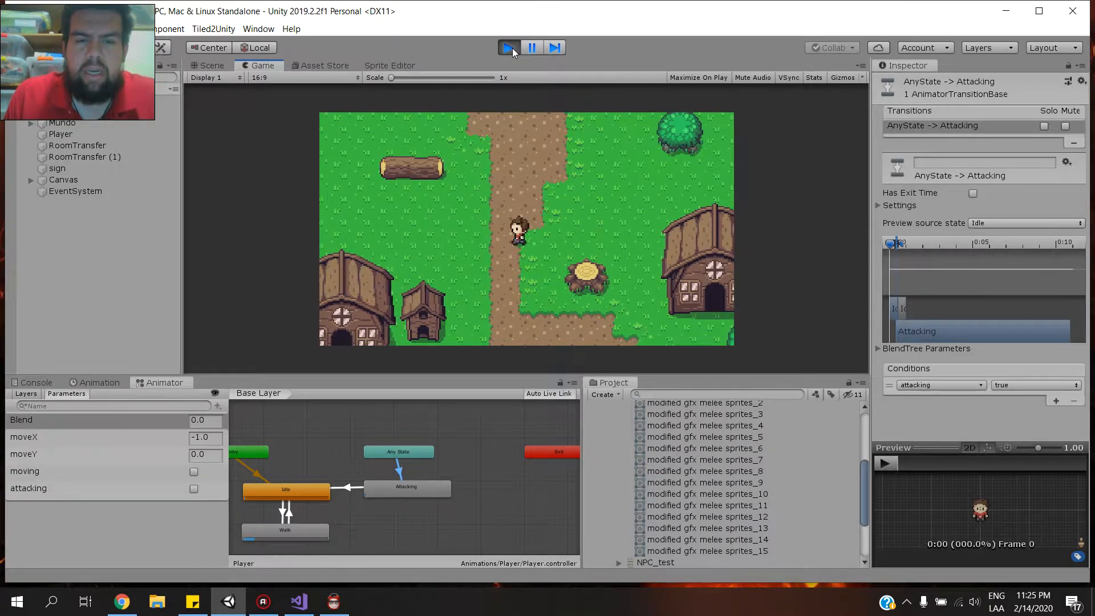
{"action": "key", "text": "Left"}
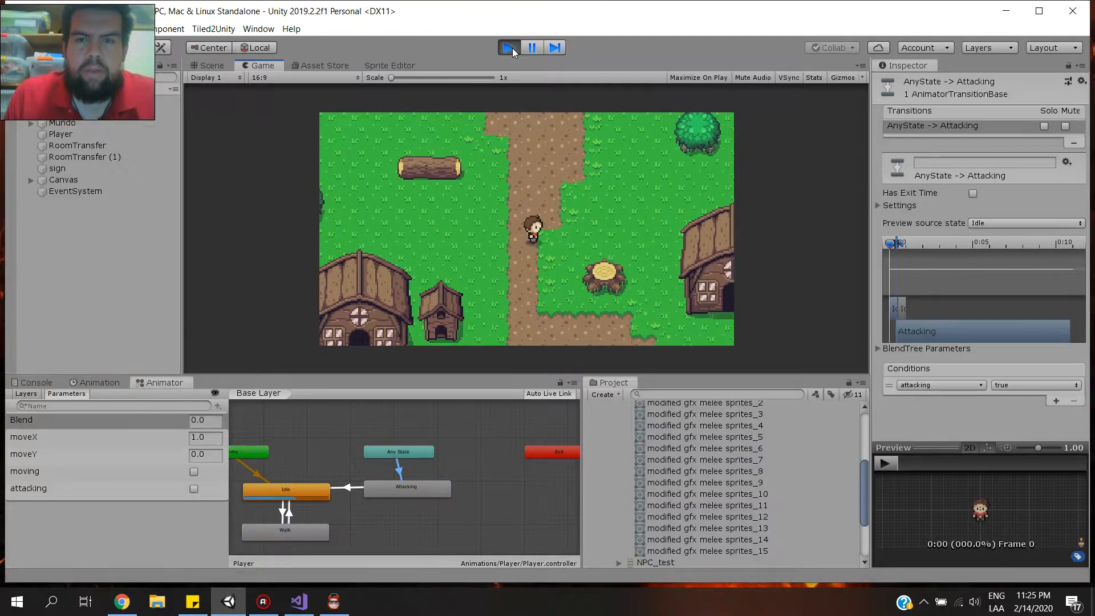
{"action": "key", "text": "Left"}
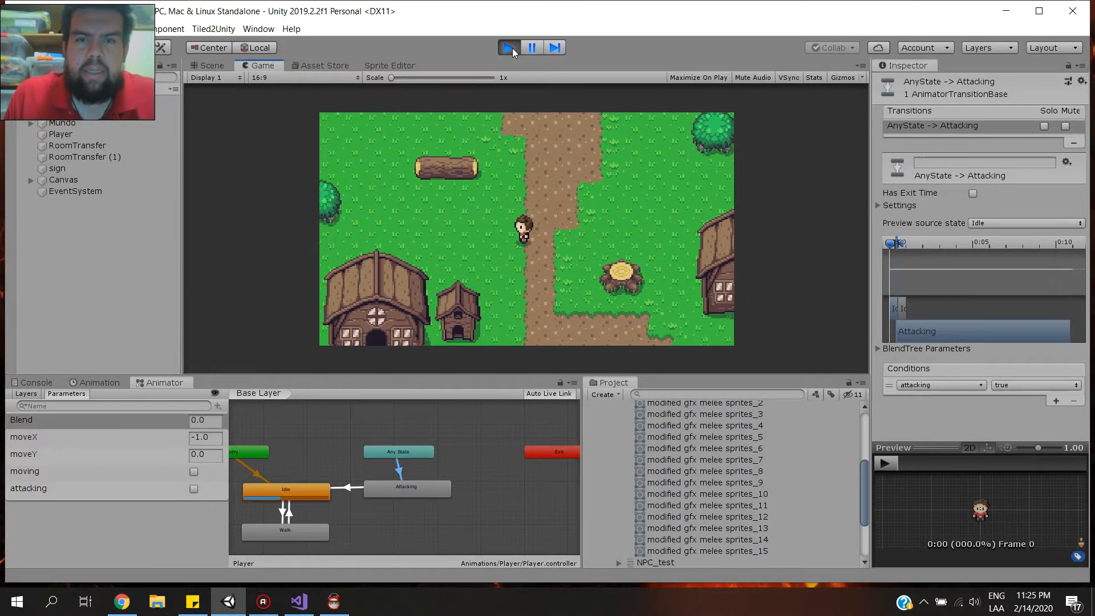
{"action": "key", "text": "Right"}
{"action": "key", "text": "Left"}
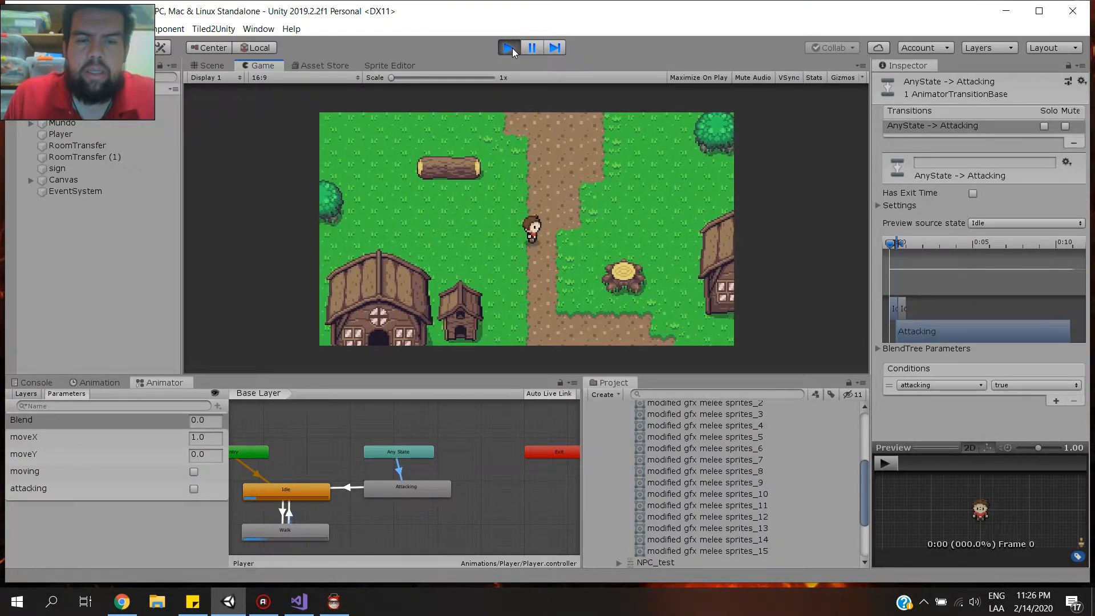
{"action": "key", "text": "Left"}
{"action": "key", "text": "Left"}
{"action": "key", "text": "Left"}
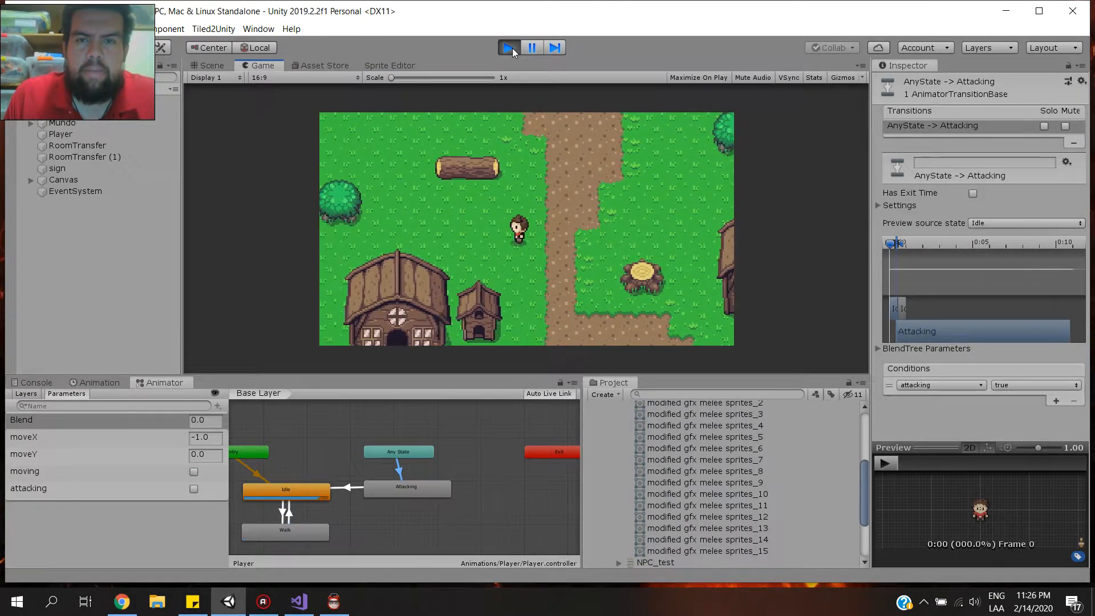
{"action": "key", "text": "Right"}
{"action": "key", "text": "Down"}
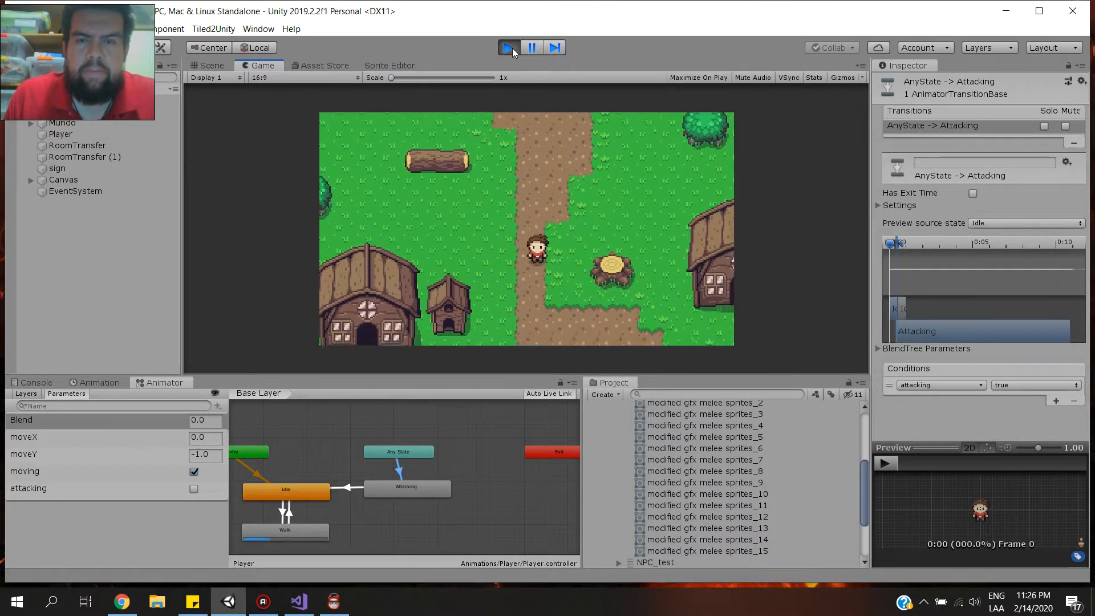
{"action": "key", "text": "Down"}
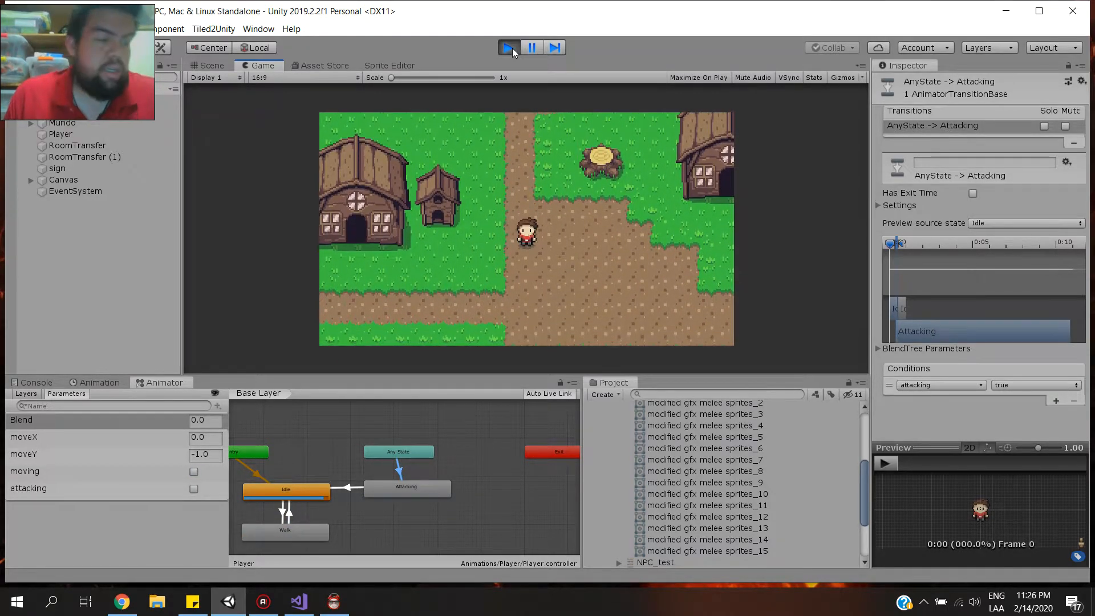
Test the player's attack animation while facing right, left and up on the wide dirt area.
{"action": "key", "text": "Right"}
{"action": "key", "text": "space"}
{"action": "key", "text": "Left"}
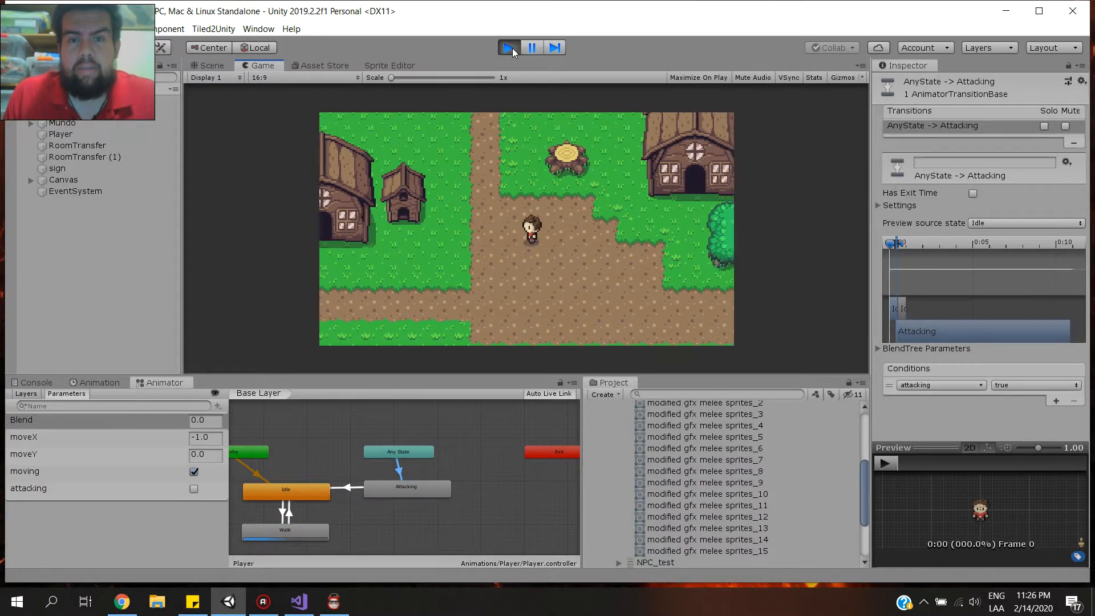
{"action": "key", "text": "Right"}
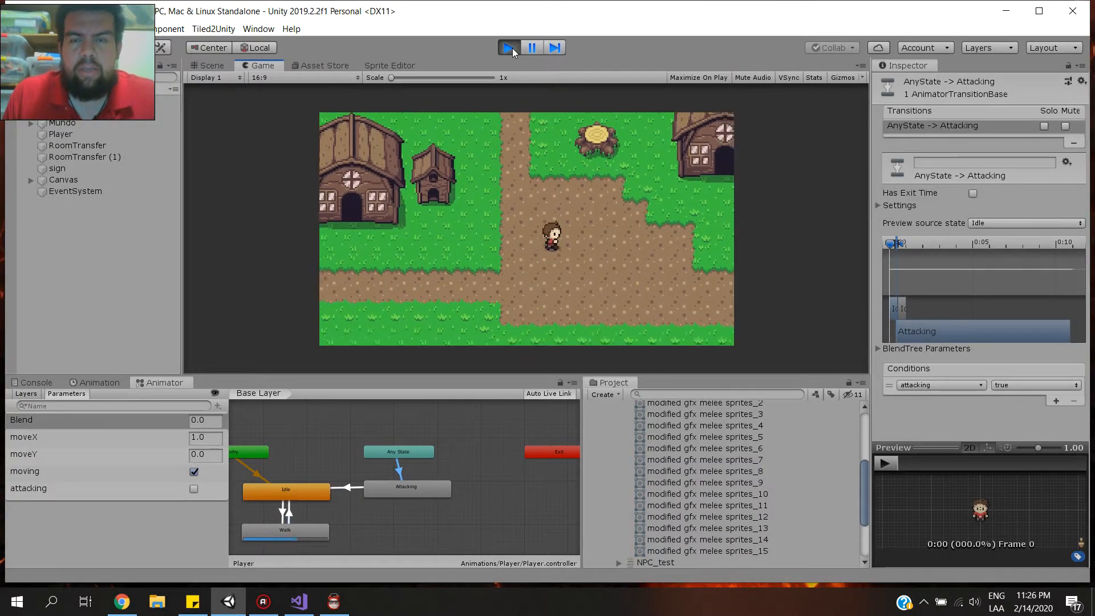
{"action": "key", "text": "Down"}
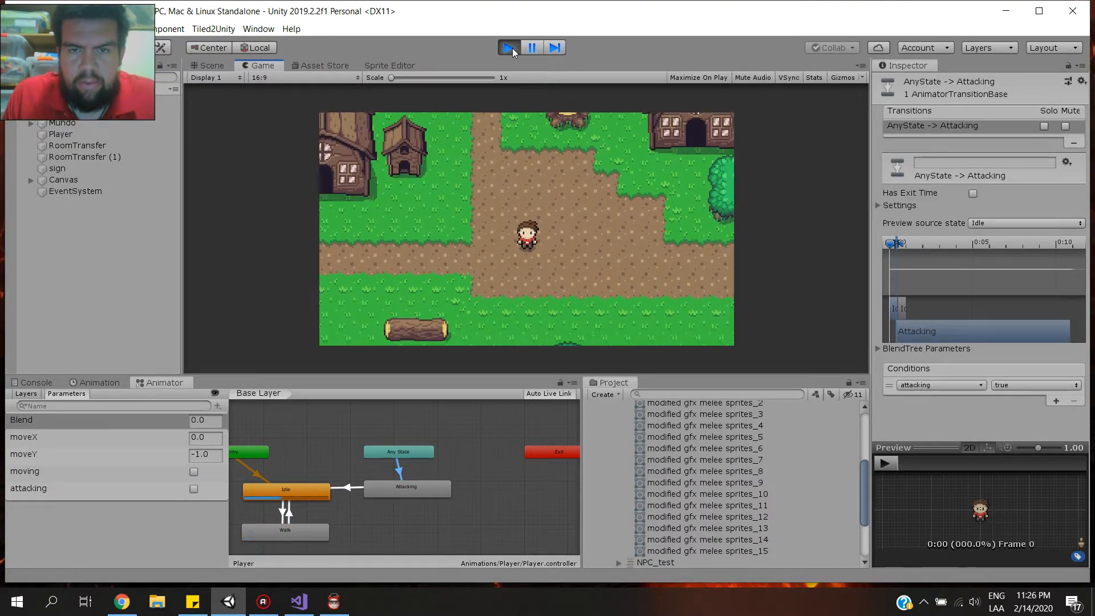
{"action": "key", "text": "Left"}
{"action": "key", "text": "space"}
{"action": "key", "text": "Right"}
{"action": "key", "text": "space"}
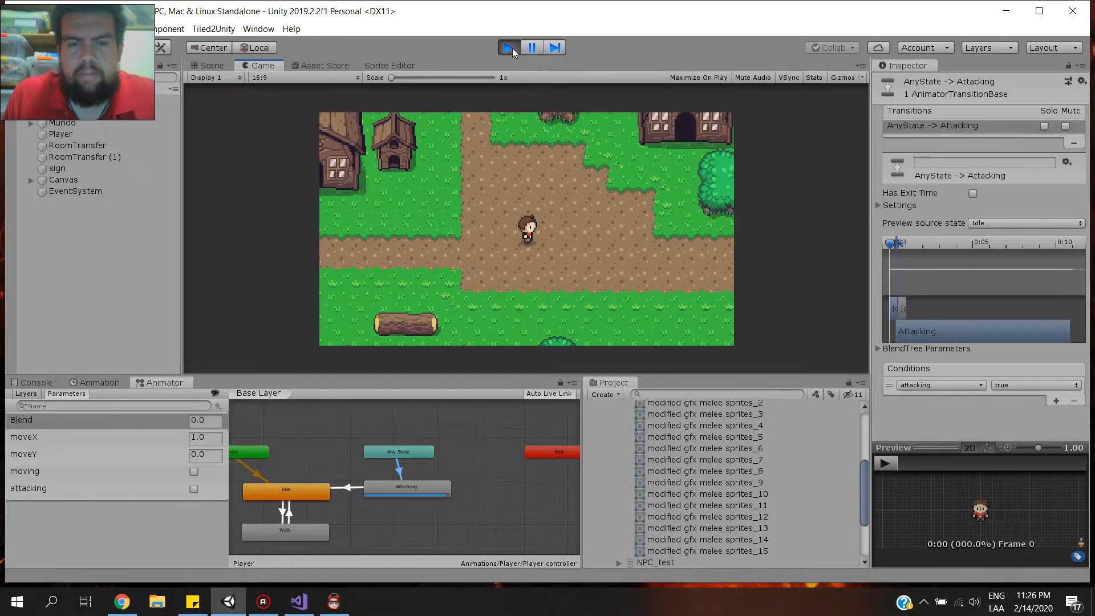
{"action": "key", "text": "Right"}
{"action": "key", "text": "space"}
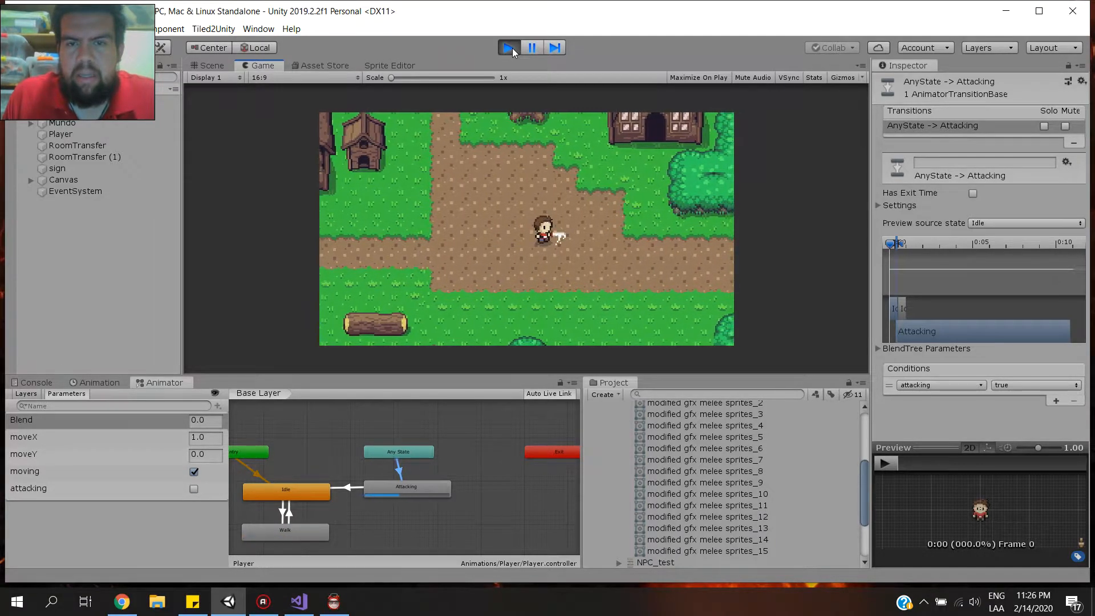
{"action": "key", "text": "Left"}
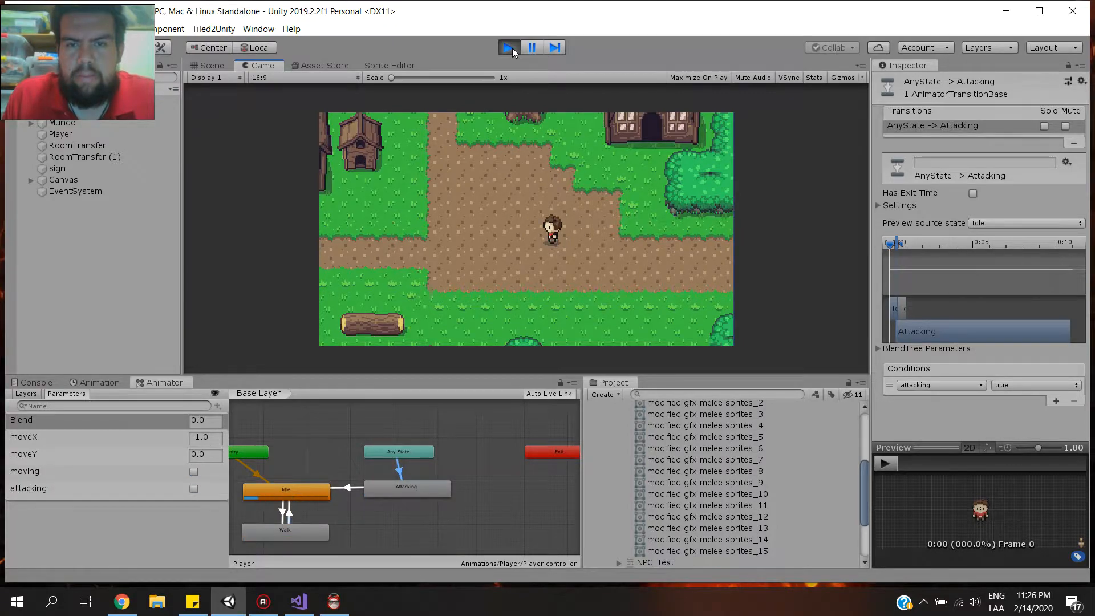
{"action": "key", "text": "space"}
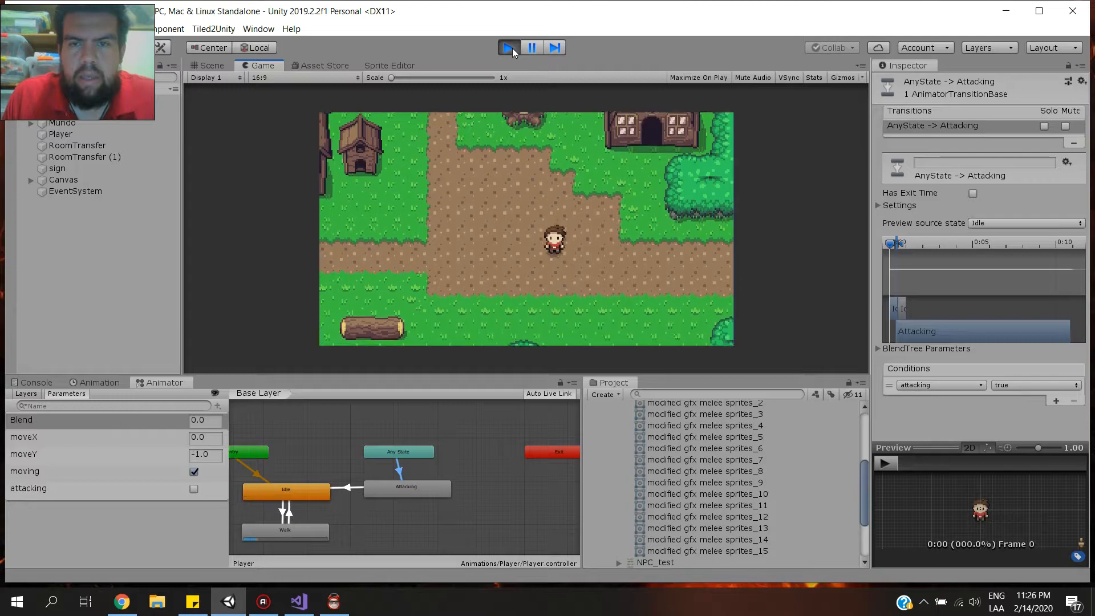
{"action": "key", "text": "Up"}
{"action": "key", "text": "space"}
{"action": "key", "text": "Left"}
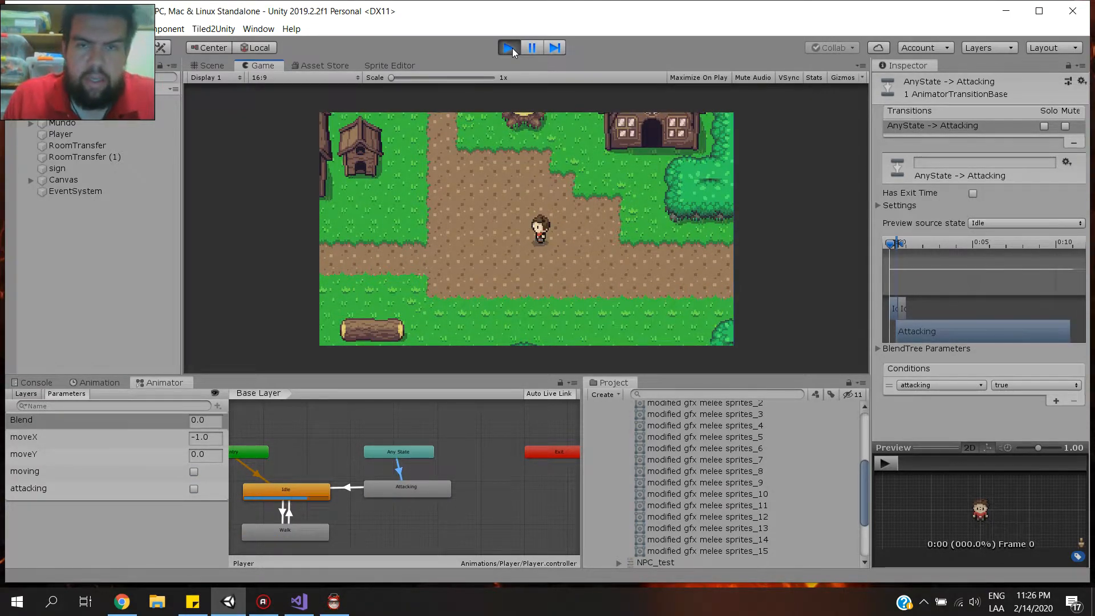
Switch to Chrome and play the YouTube tutorial "Part 12 - Creating Hitboxes".
{"action": "left_click", "coordinate": [122, 602]}
{"action": "left_click", "coordinate": [227, 216]}
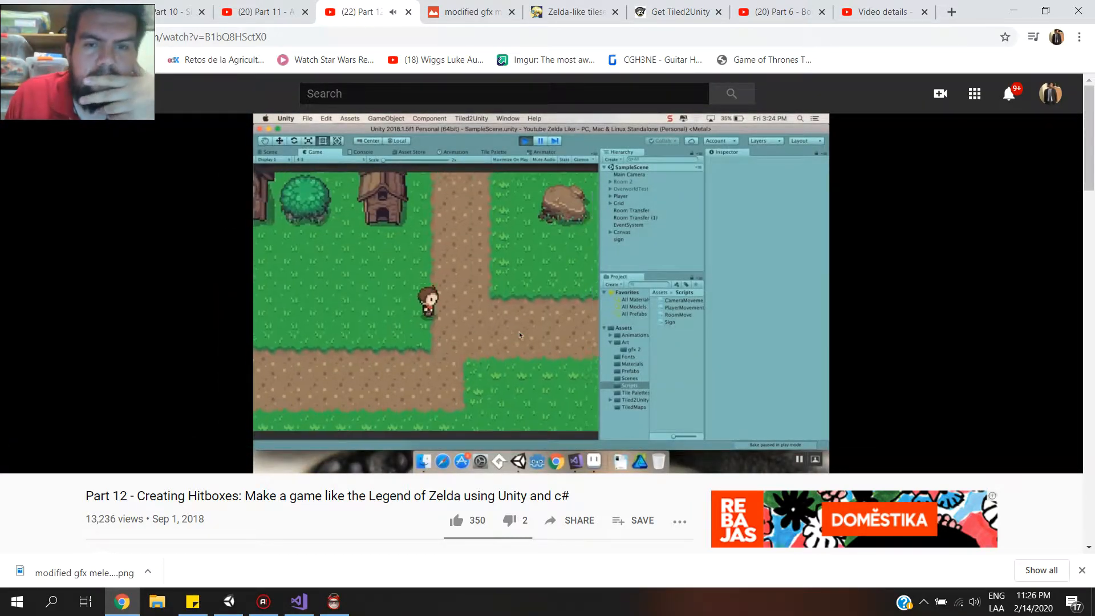
{"action": "left_click", "coordinate": [227, 215]}
{"action": "left_click", "coordinate": [223, 213]}
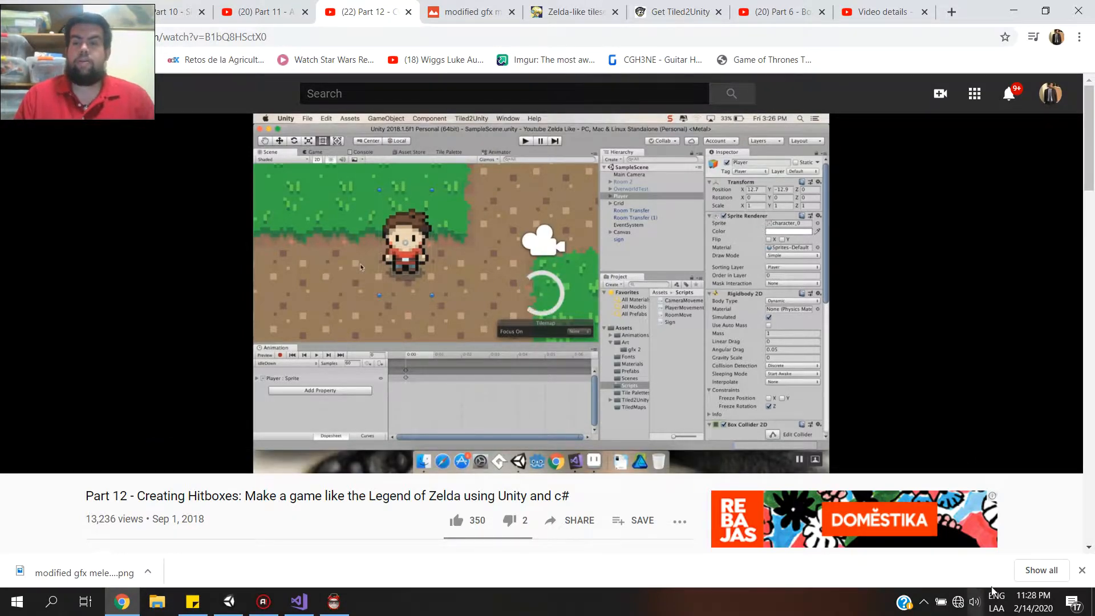
Connect the computer to the Vader Wi-Fi network and close the network list.
{"action": "left_click", "coordinate": [958, 608]}
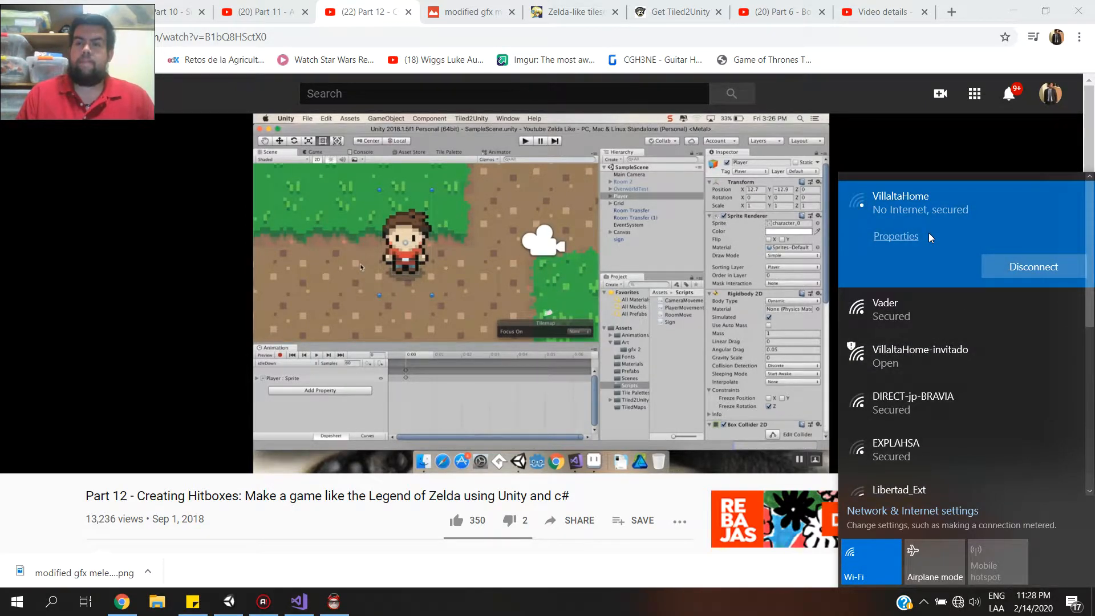
{"action": "left_click", "coordinate": [917, 311]}
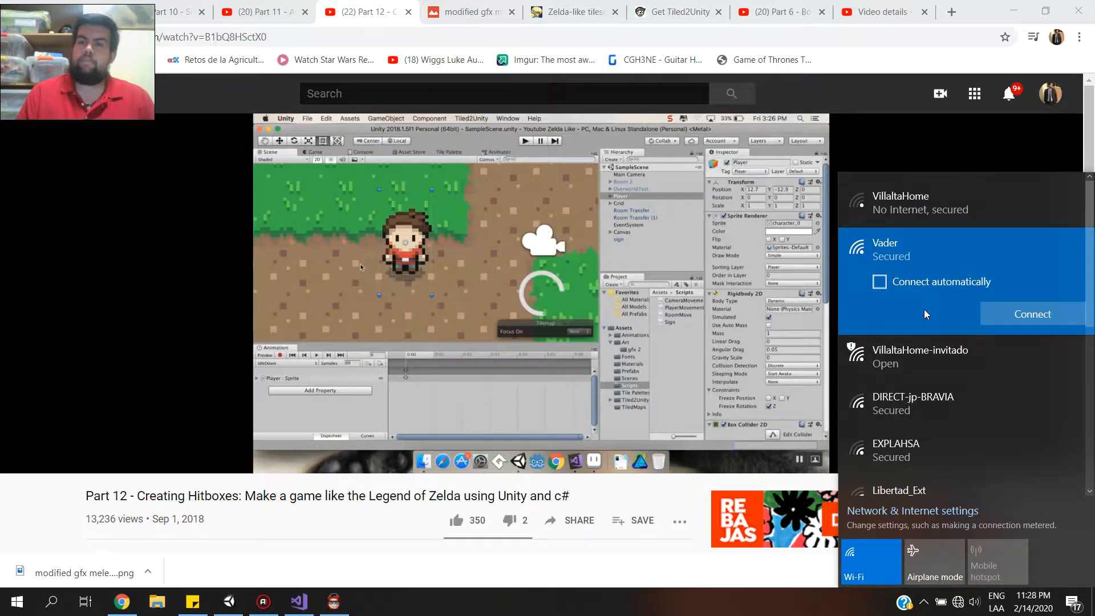
{"action": "left_click", "coordinate": [1002, 311]}
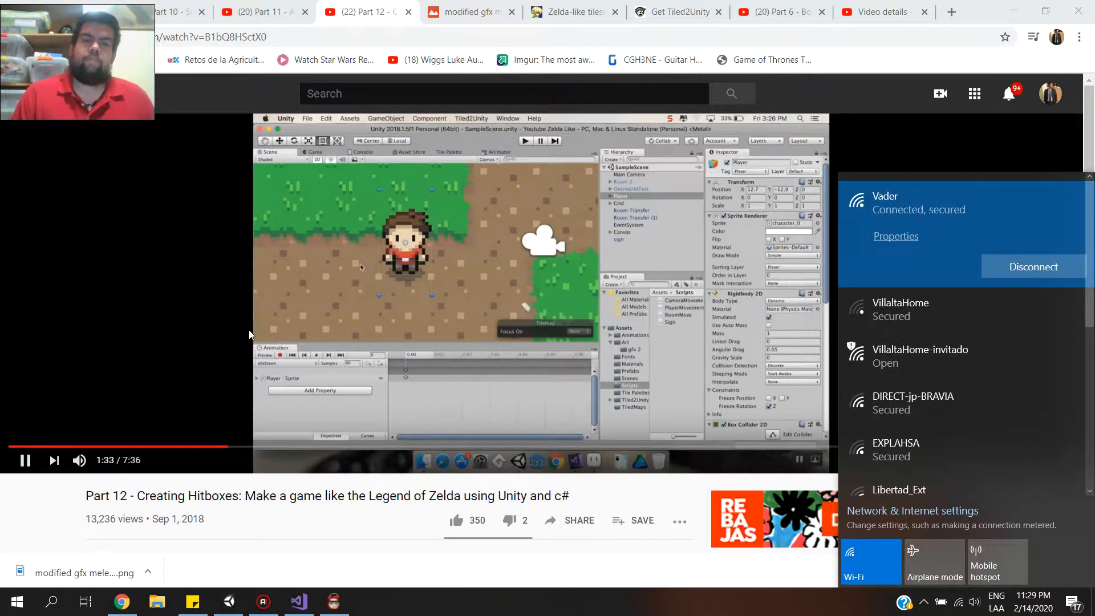
{"action": "left_click", "coordinate": [258, 529]}
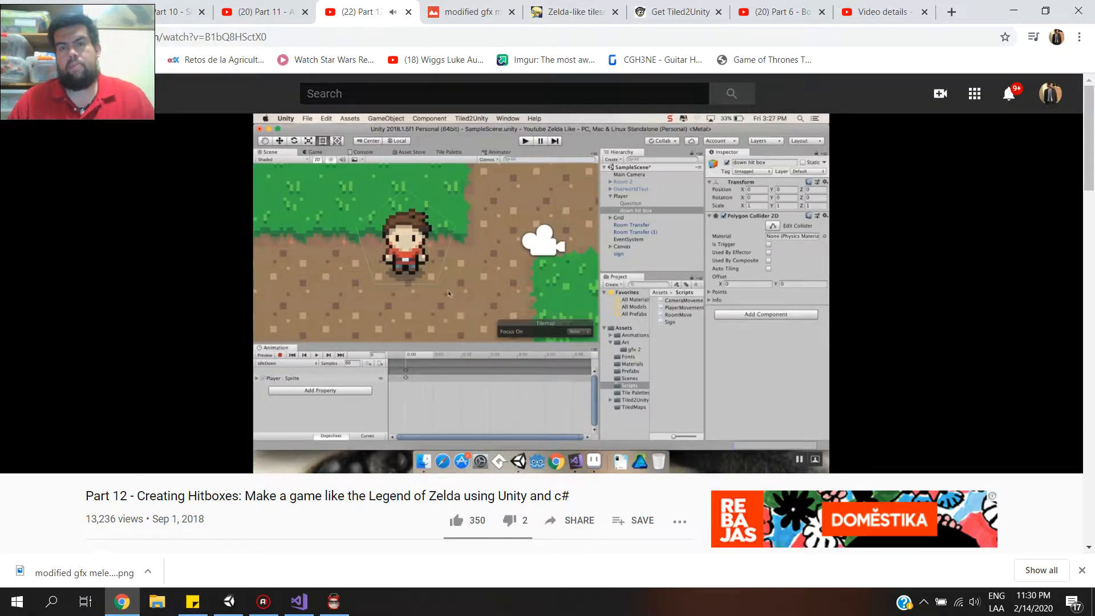
Pause the tutorial video at 2:26 and return to Unity to stop the running game.
{"action": "left_click", "coordinate": [433, 300]}
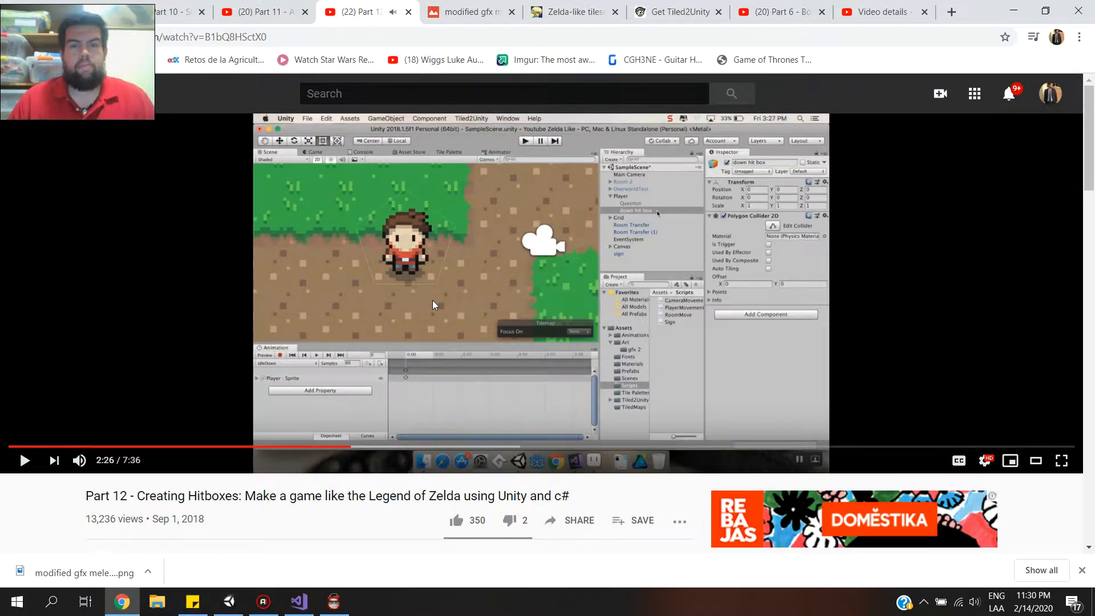
{"action": "left_click", "coordinate": [228, 602]}
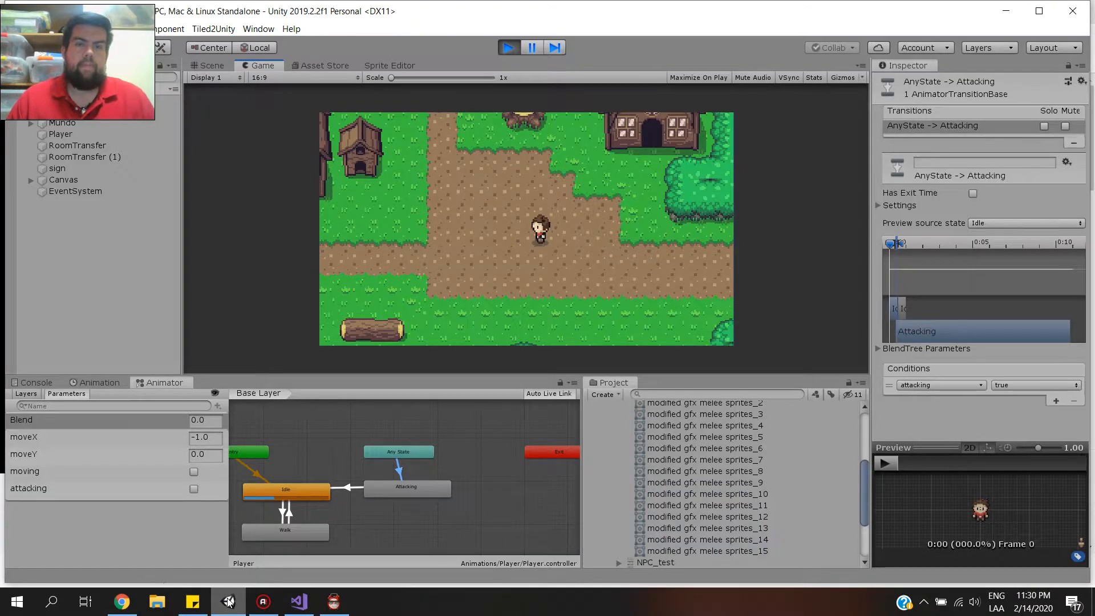
{"action": "left_click", "coordinate": [507, 48]}
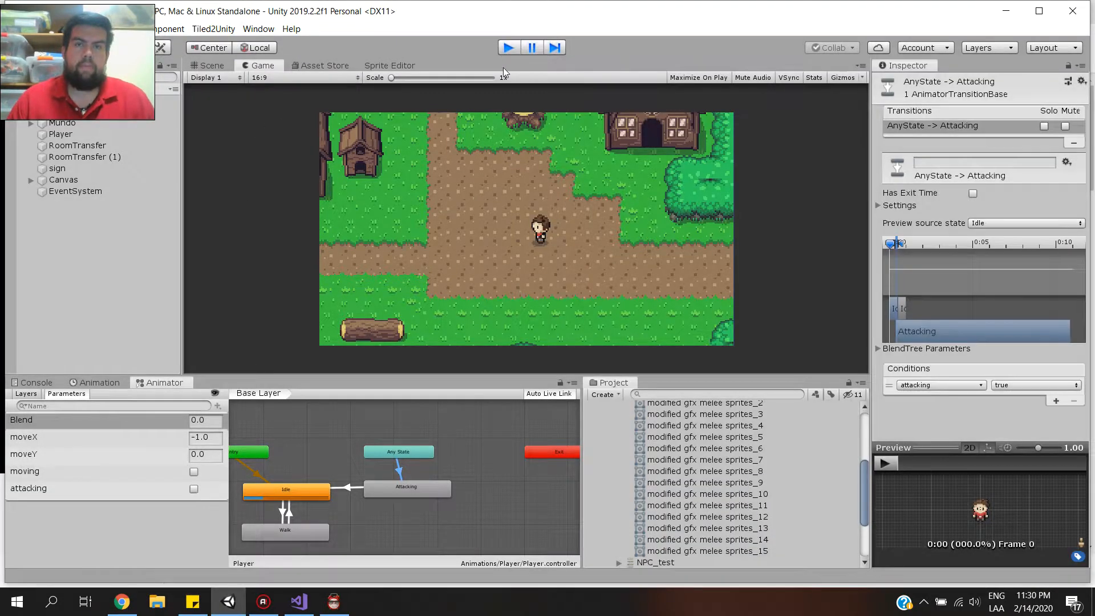
Show the Scene view close up on the player and display the Animation window in place of the Animator.
{"action": "left_click", "coordinate": [211, 65]}
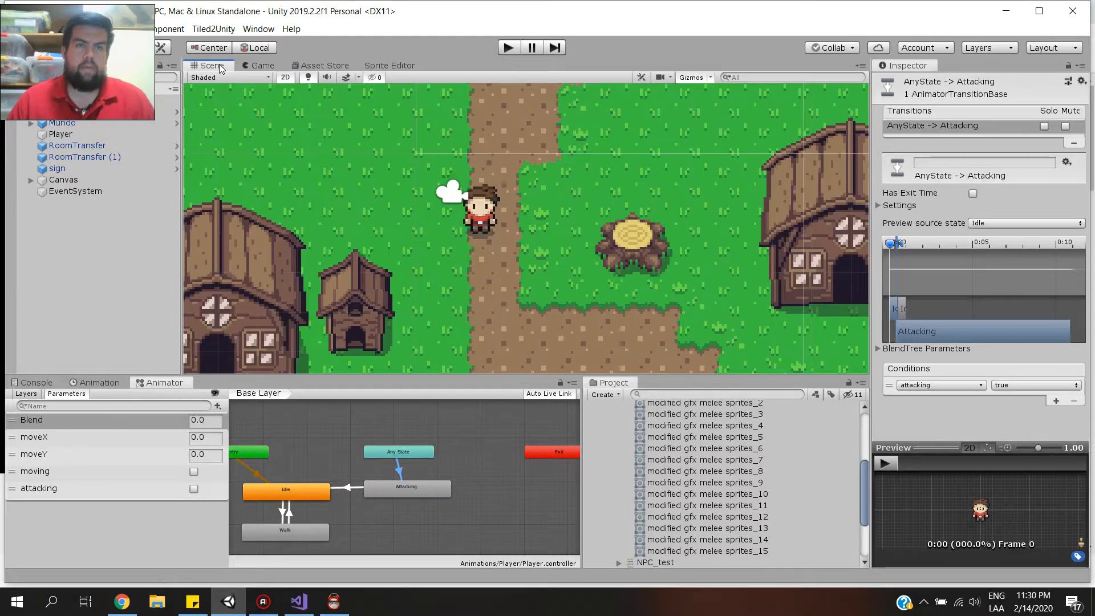
{"action": "scroll", "coordinate": [430, 188], "scroll_direction": "up", "scroll_amount": 4}
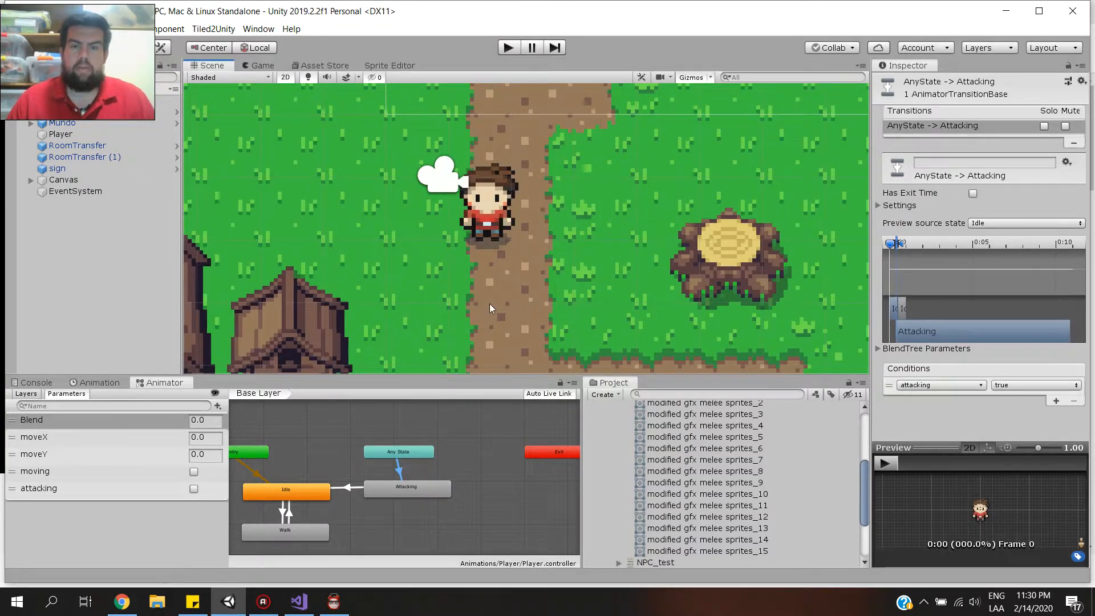
{"action": "left_click", "coordinate": [99, 383]}
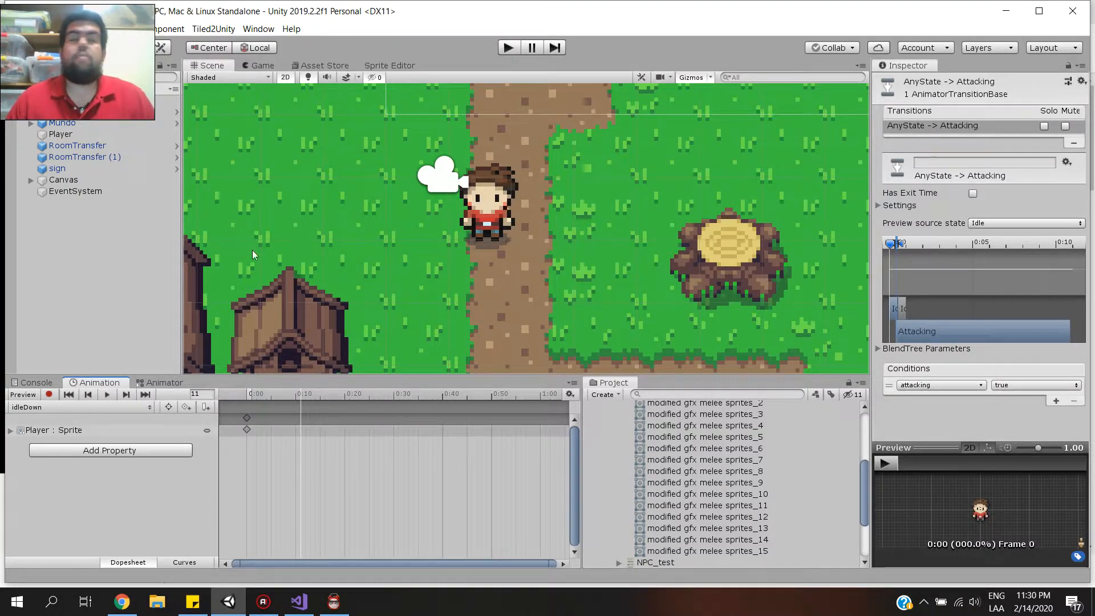
Create an empty child object under Player in the scene hierarchy, checking it against the paused tutorial in Chrome.
{"action": "left_click", "coordinate": [84, 137]}
{"action": "right_click", "coordinate": [84, 136]}
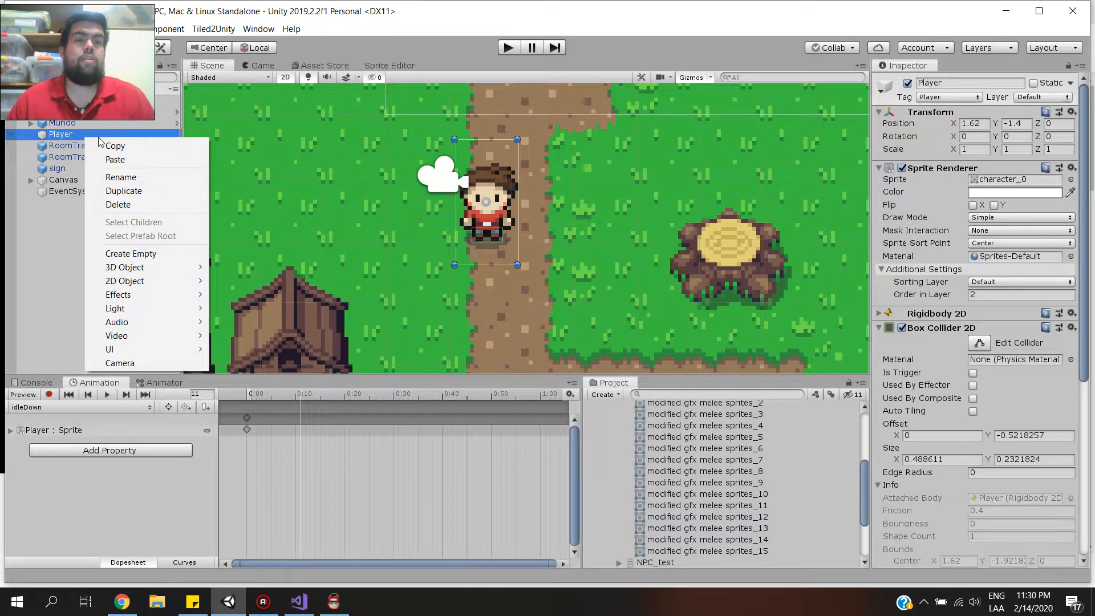
{"action": "left_click", "coordinate": [143, 255]}
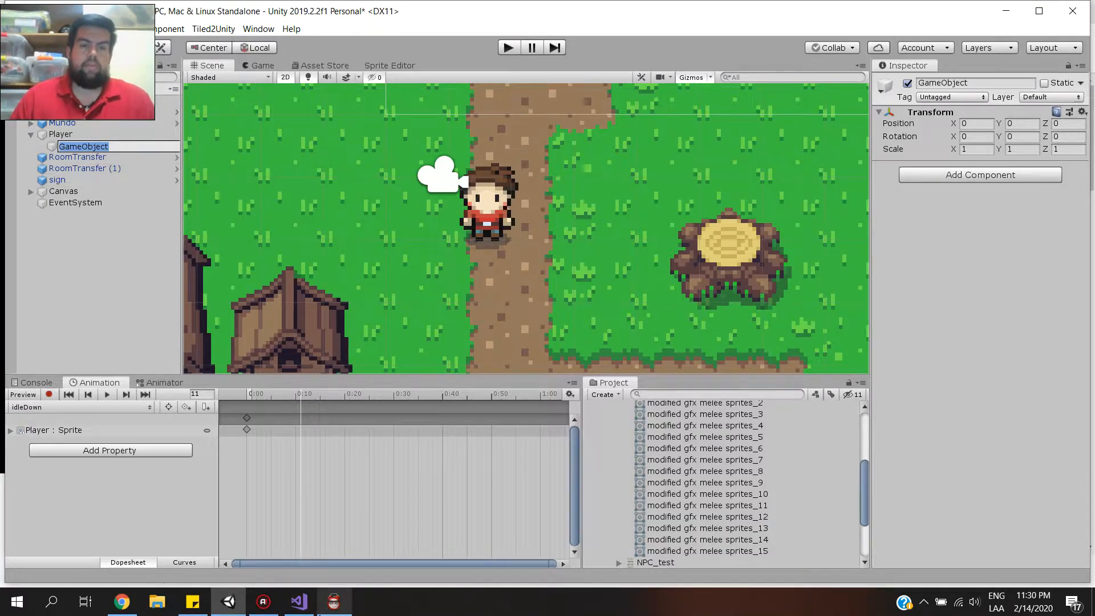
{"action": "left_click", "coordinate": [231, 612]}
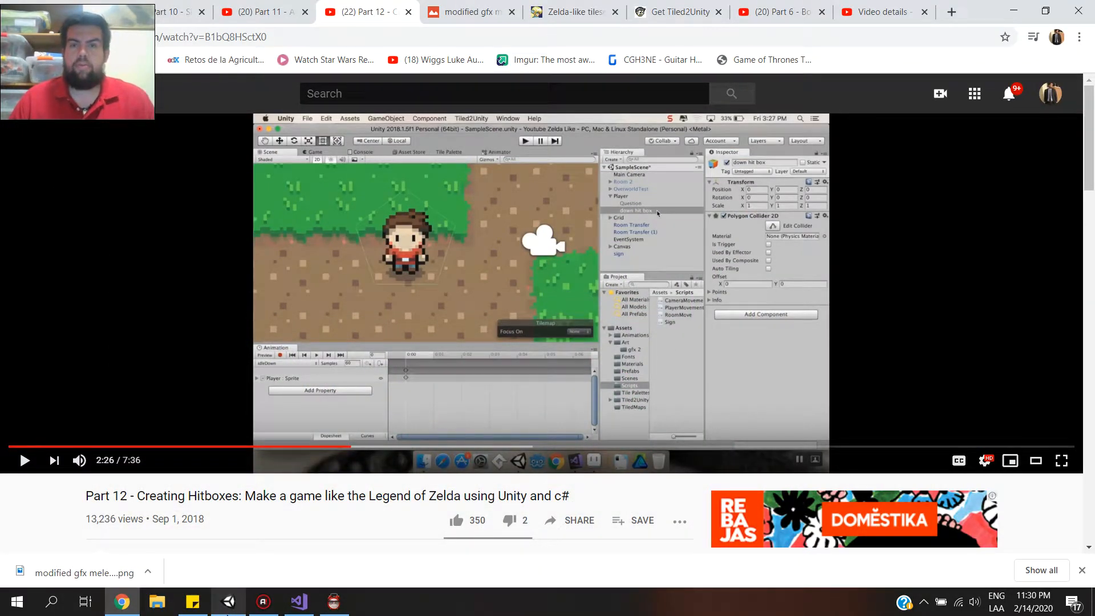
{"action": "left_click", "coordinate": [228, 603]}
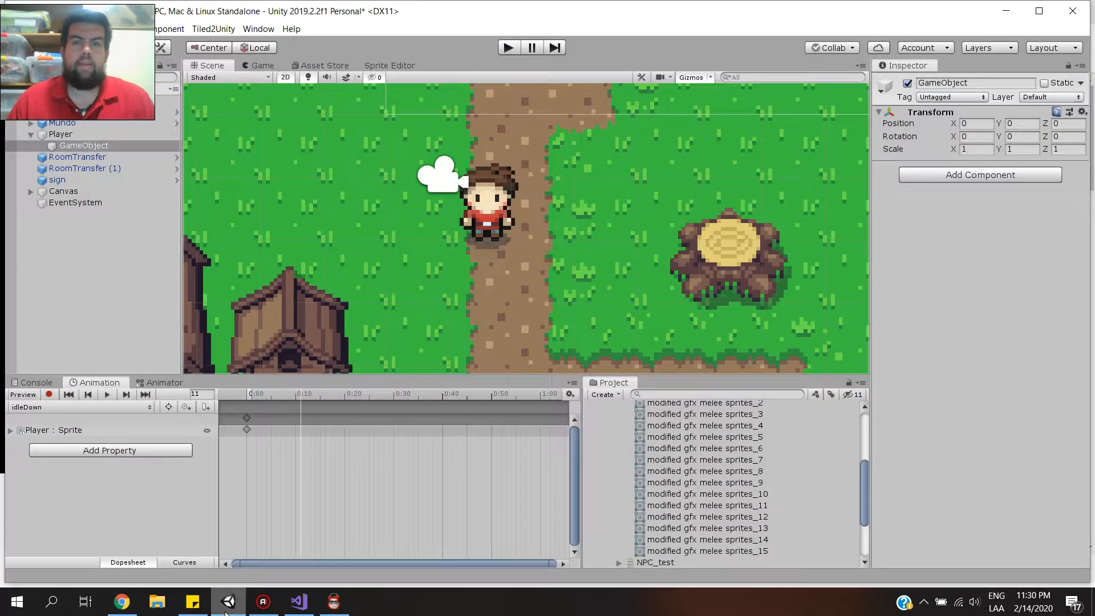
Rename the new empty child object of Player as downhitbox.
{"action": "left_click", "coordinate": [96, 145]}
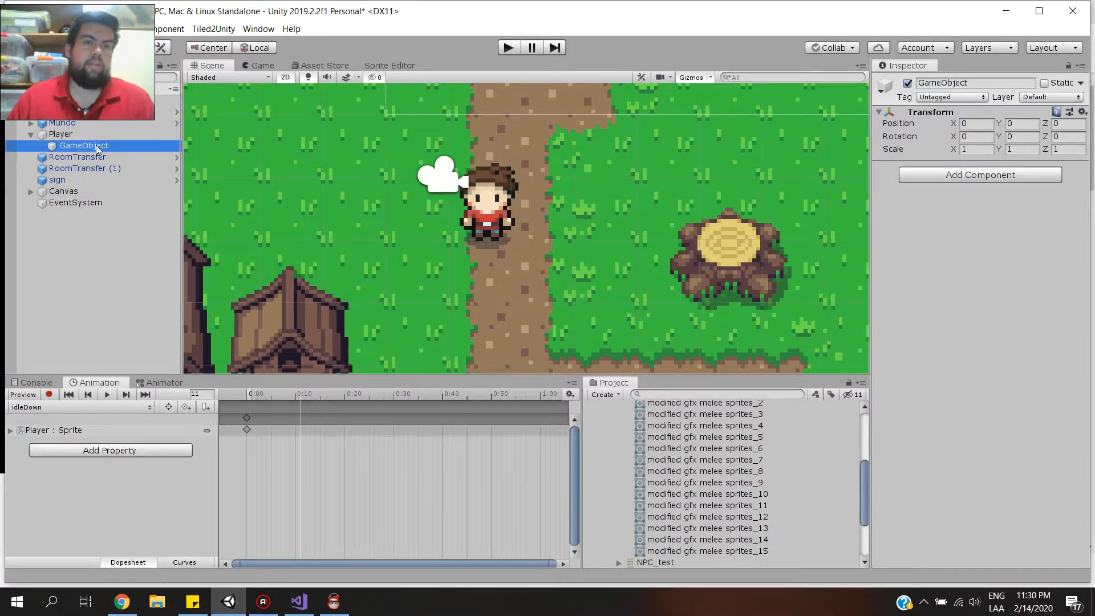
{"action": "left_click", "coordinate": [107, 144]}
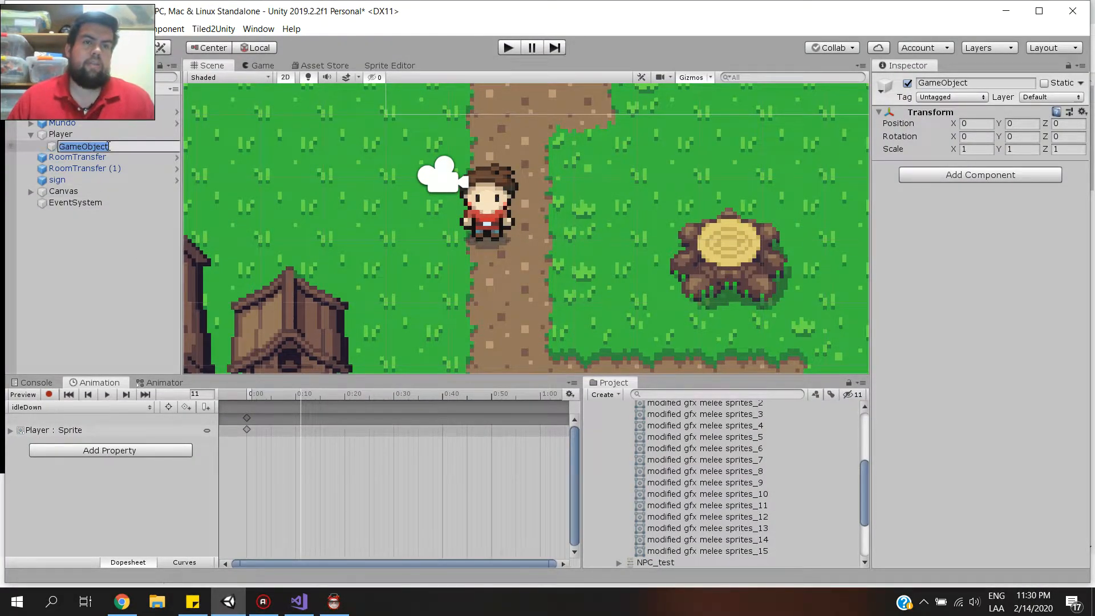
{"action": "type", "text": "downhito"}
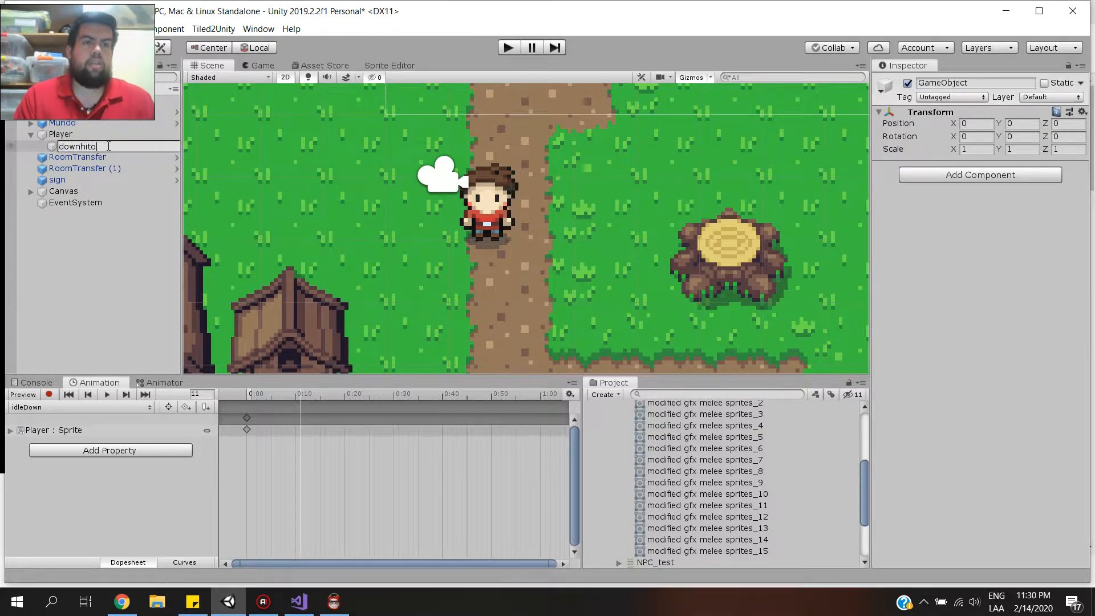
{"action": "key", "text": "BackSpace"}
{"action": "type", "text": "box"}
{"action": "key", "text": "Return"}
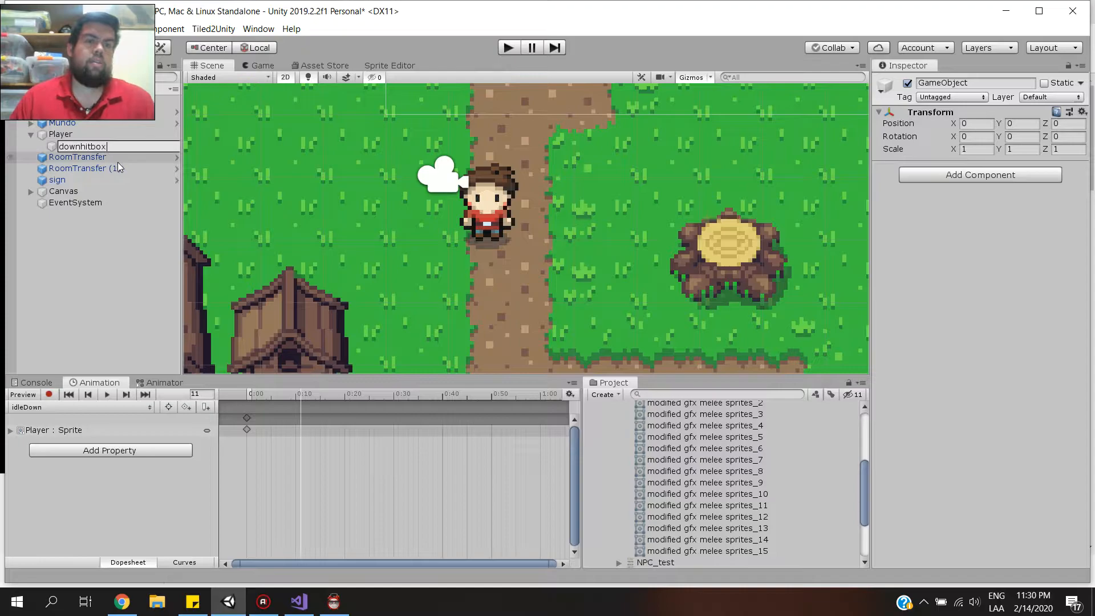
{"action": "left_click", "coordinate": [117, 158]}
{"action": "left_click", "coordinate": [92, 146]}
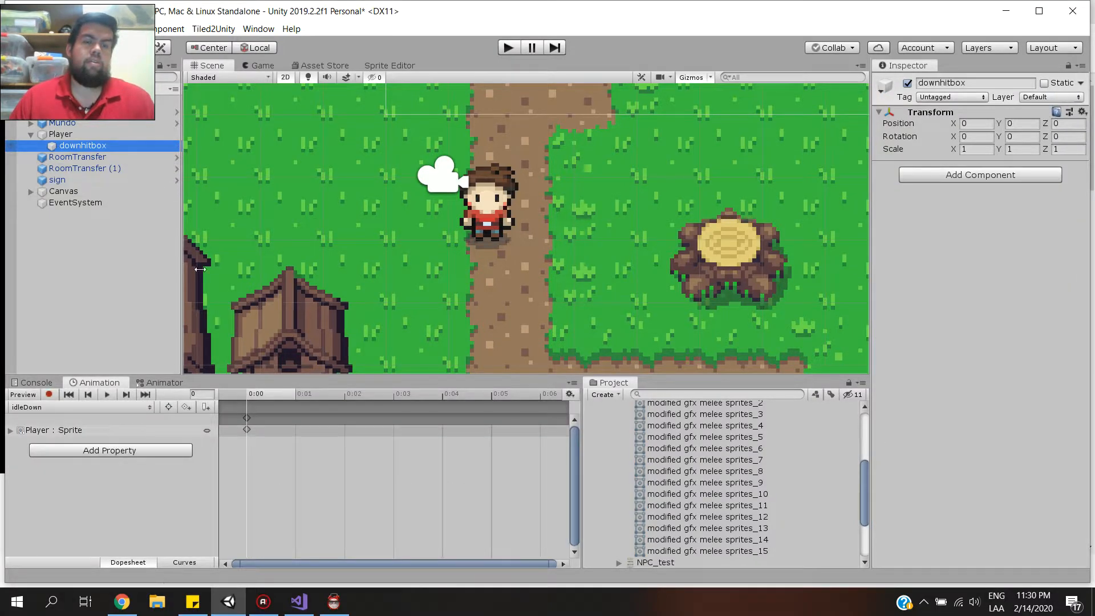
Check the tutorial in Chrome, return to Unity and add a Polygon Collider 2D component to downhitbox.
{"action": "left_click", "coordinate": [217, 604]}
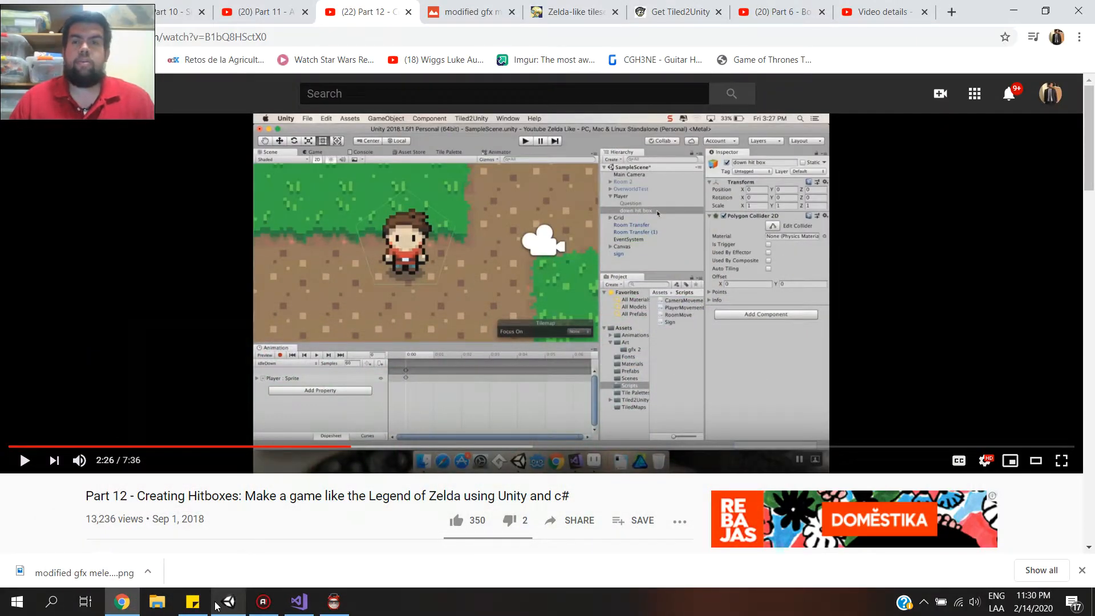
{"action": "left_click", "coordinate": [410, 380]}
{"action": "left_click", "coordinate": [403, 411]}
{"action": "left_click", "coordinate": [228, 602]}
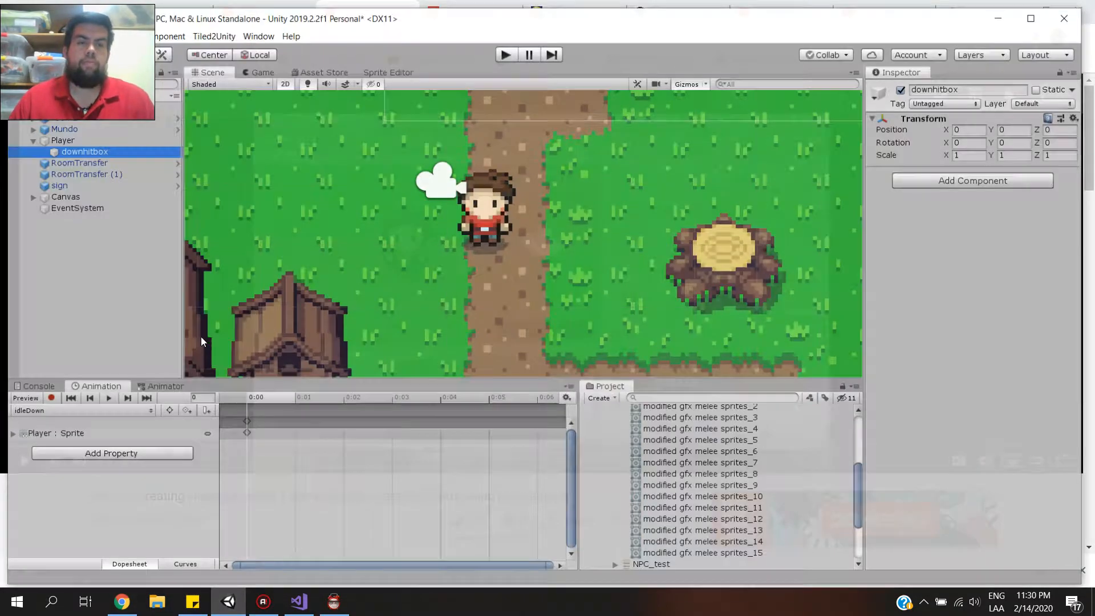
{"action": "left_click", "coordinate": [1003, 176]}
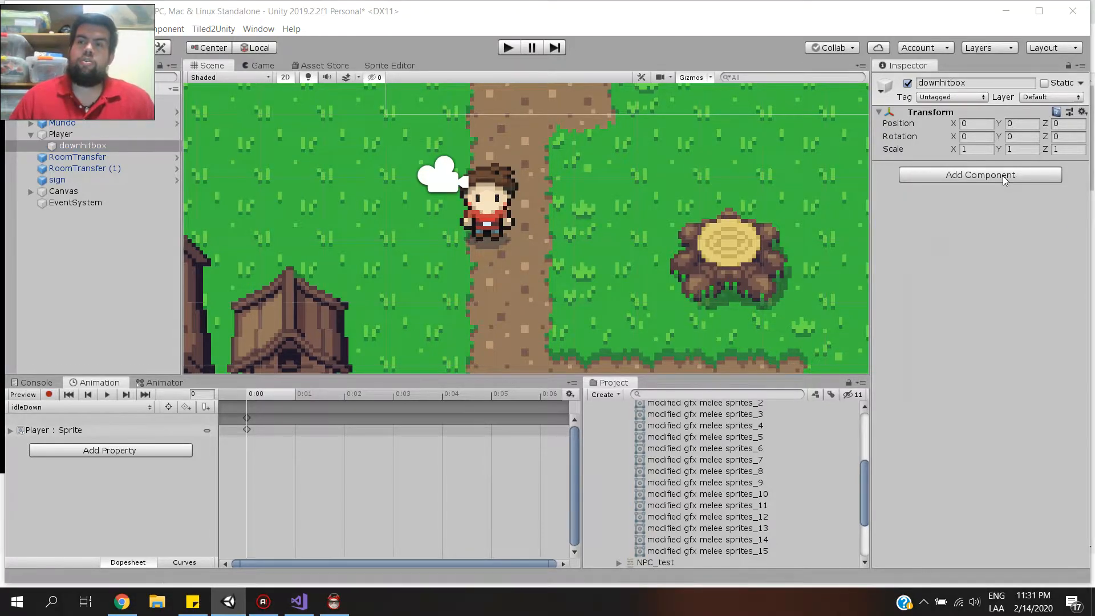
{"action": "type", "text": "poly"}
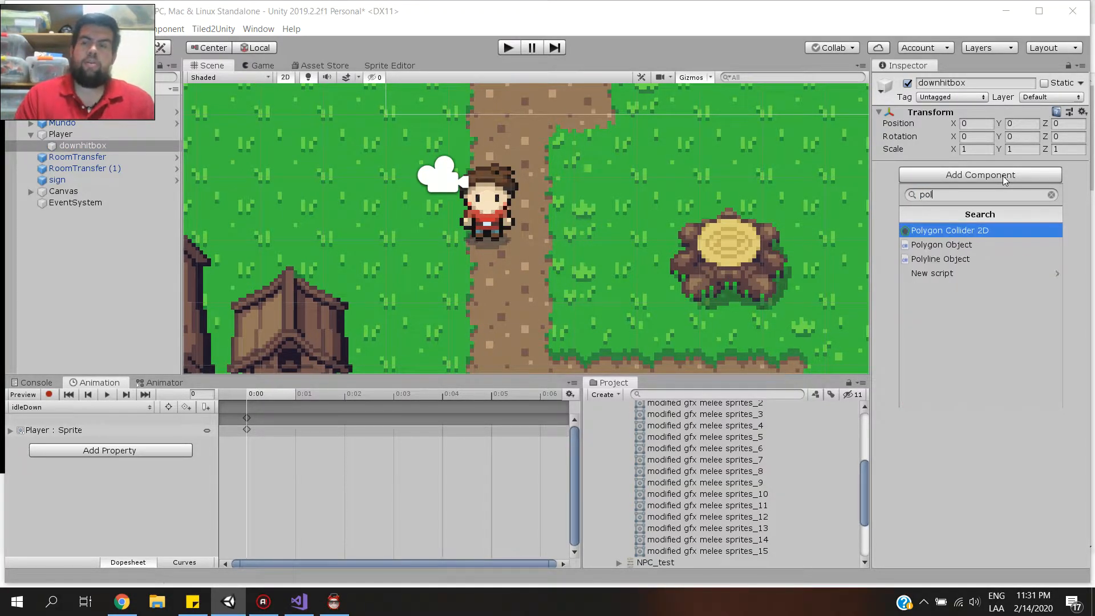
{"action": "key", "text": "Return"}
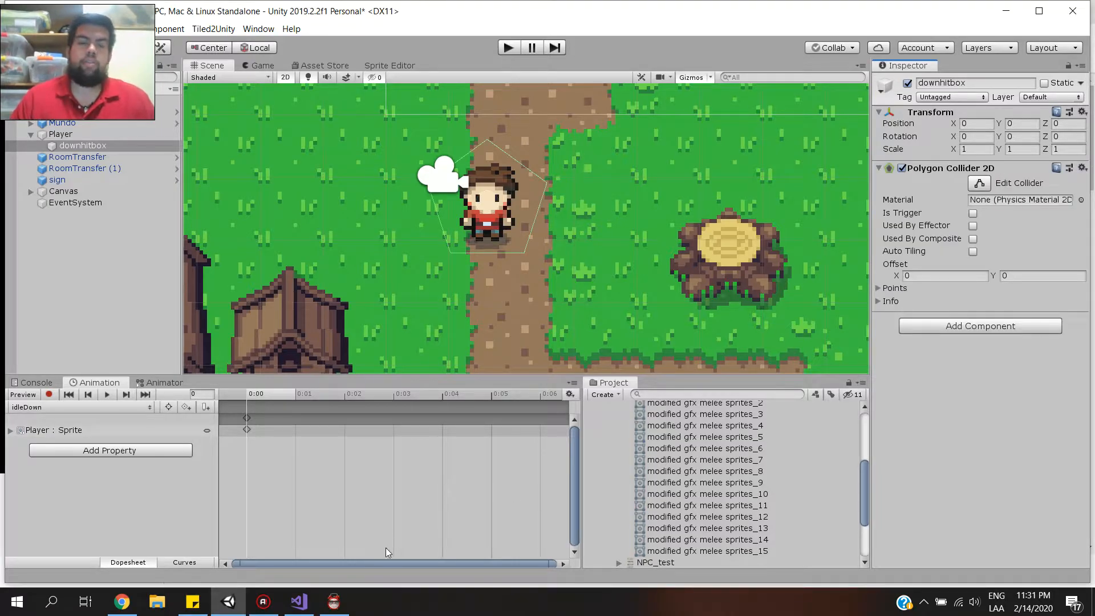
Switch to Chrome and watch how the tutorial shapes the down hitbox and previews attackDown, pausing at 3:08.
{"action": "left_click", "coordinate": [122, 602]}
{"action": "left_click", "coordinate": [347, 389]}
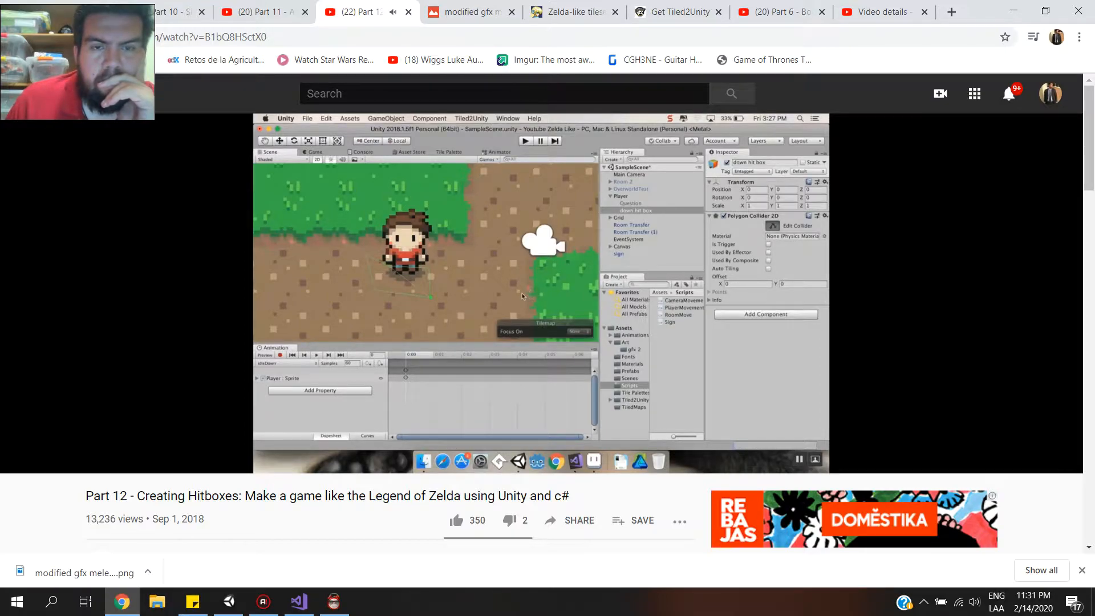
{"action": "left_click", "coordinate": [506, 254]}
{"action": "left_click", "coordinate": [507, 262]}
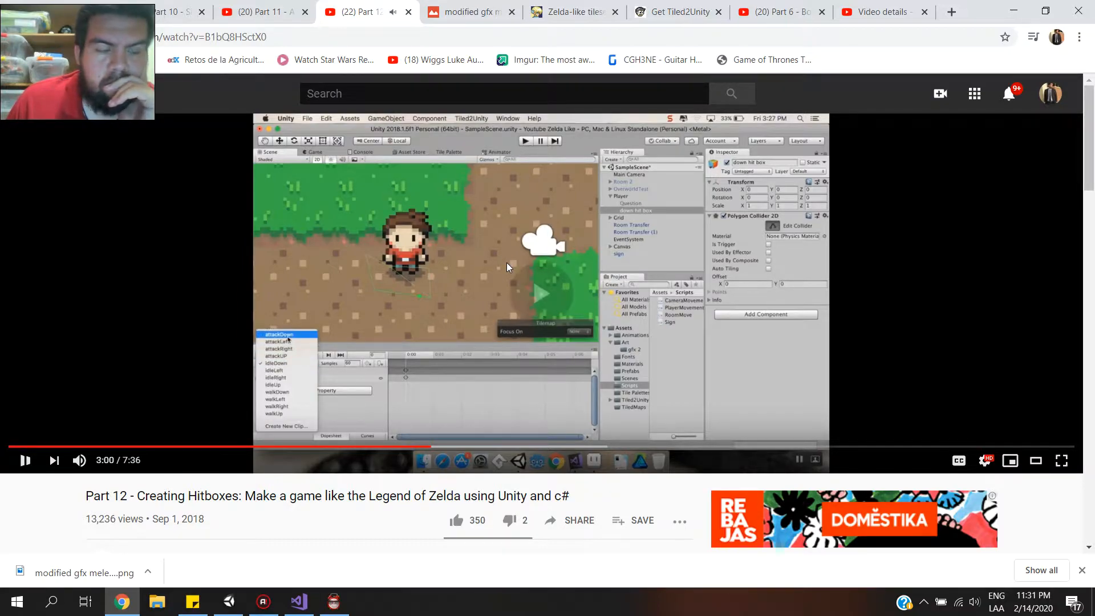
{"action": "left_click", "coordinate": [507, 262]}
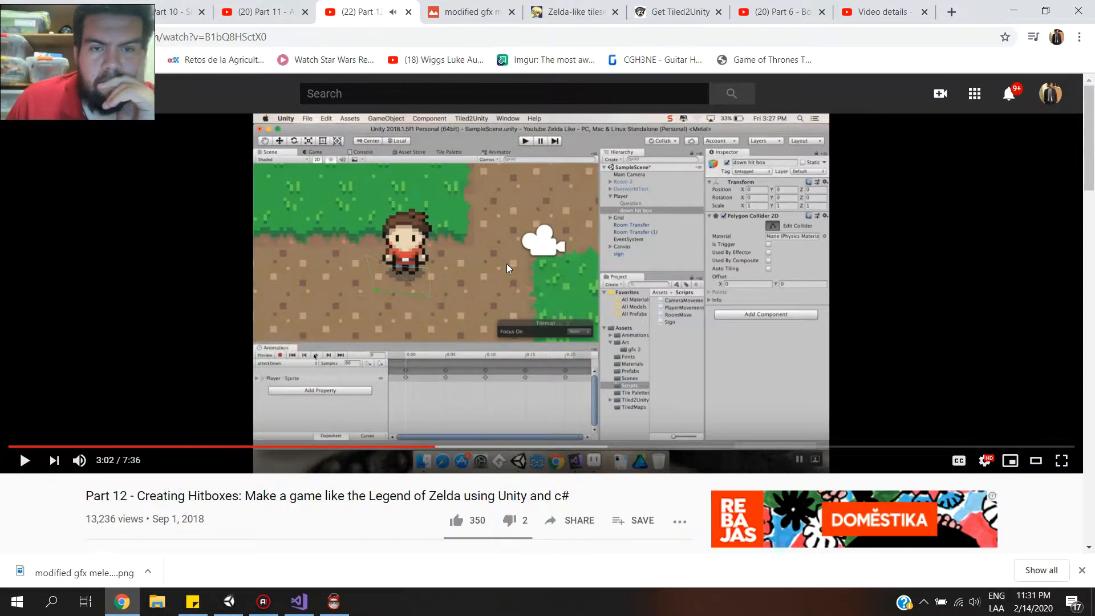
{"action": "left_click", "coordinate": [394, 311]}
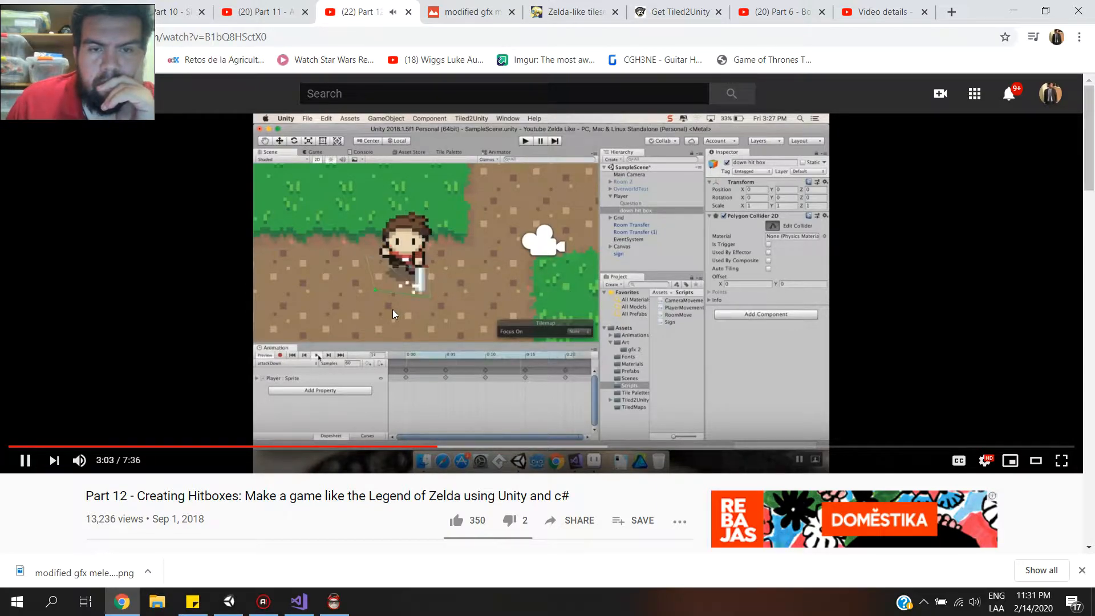
{"action": "left_click", "coordinate": [392, 309]}
{"action": "left_click", "coordinate": [392, 309]}
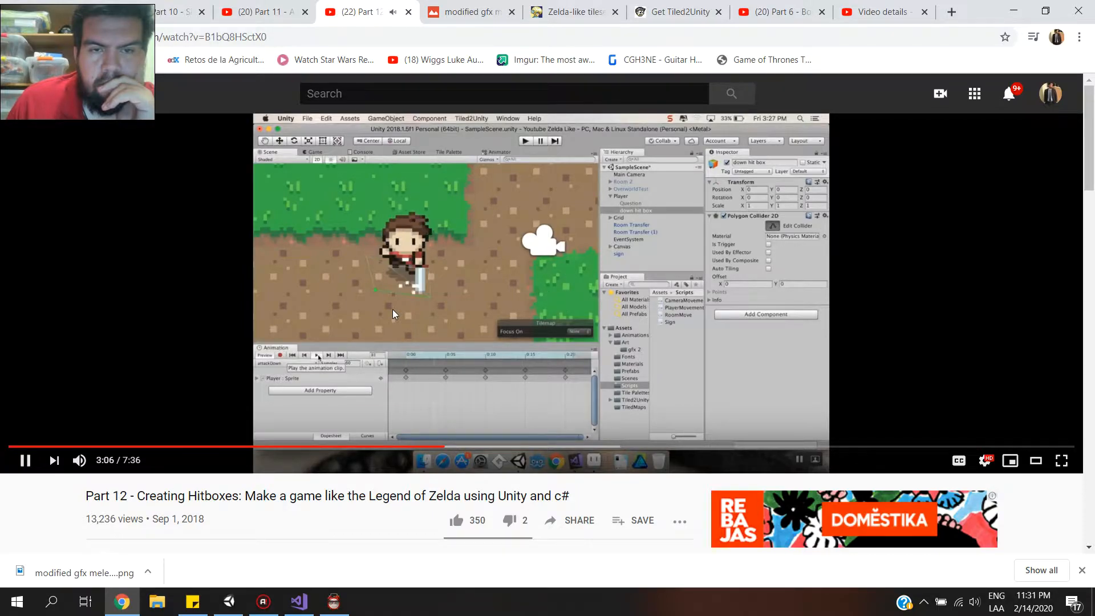
{"action": "left_click", "coordinate": [392, 309]}
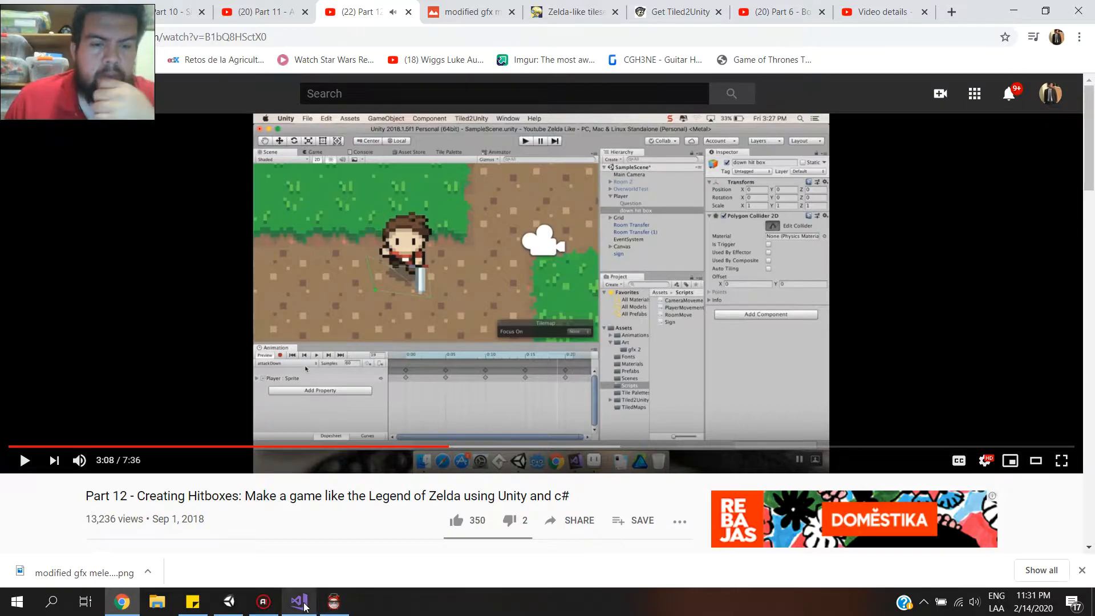
Start the stopwatch in Cool Timer and return to Unity.
{"action": "mouse_move", "coordinate": [305, 607]}
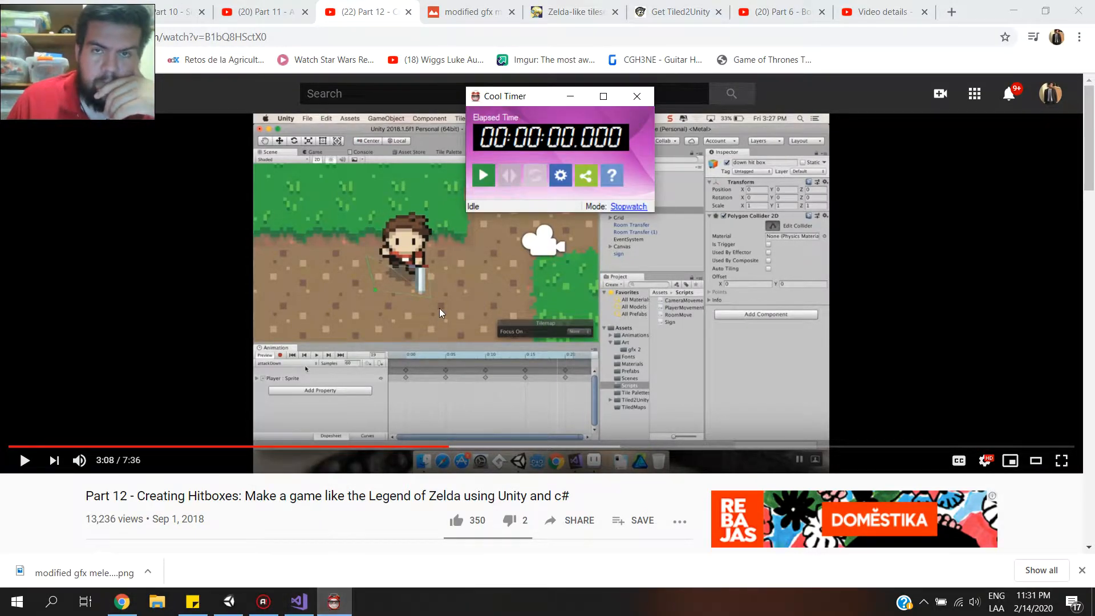
{"action": "left_click", "coordinate": [488, 182]}
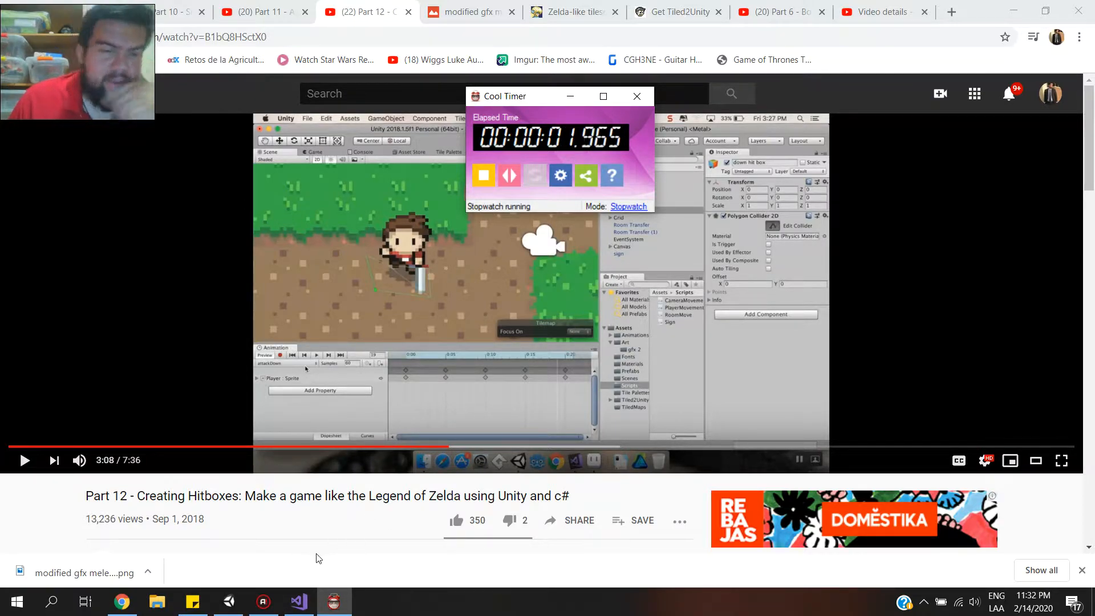
{"action": "left_click", "coordinate": [238, 603]}
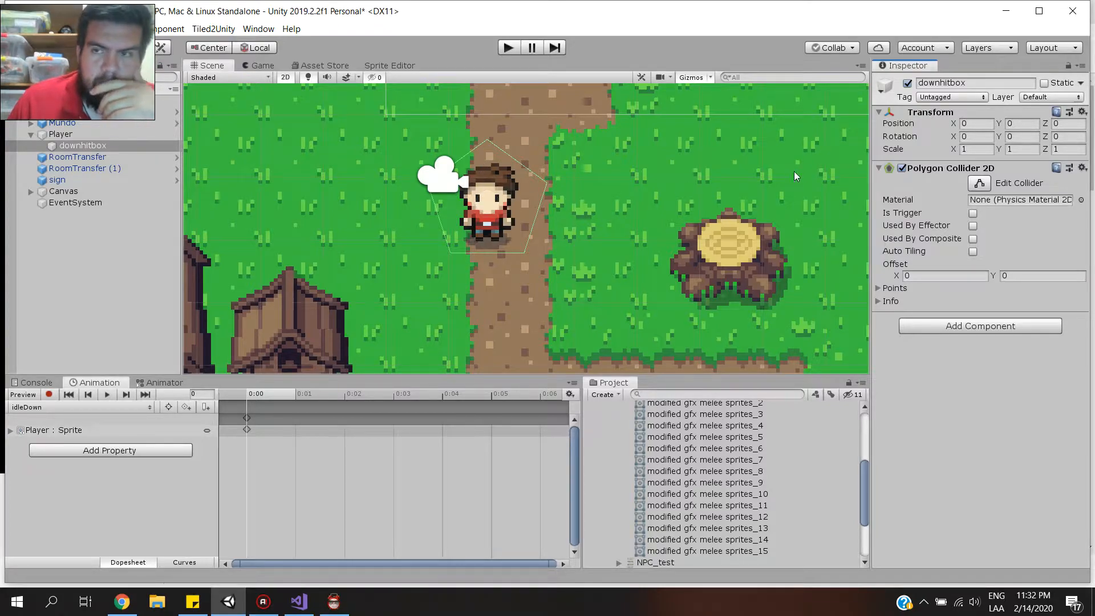
Edit the downhitbox polygon collider, pulling its upper and side points down around the player's lower body.
{"action": "left_click", "coordinate": [981, 184]}
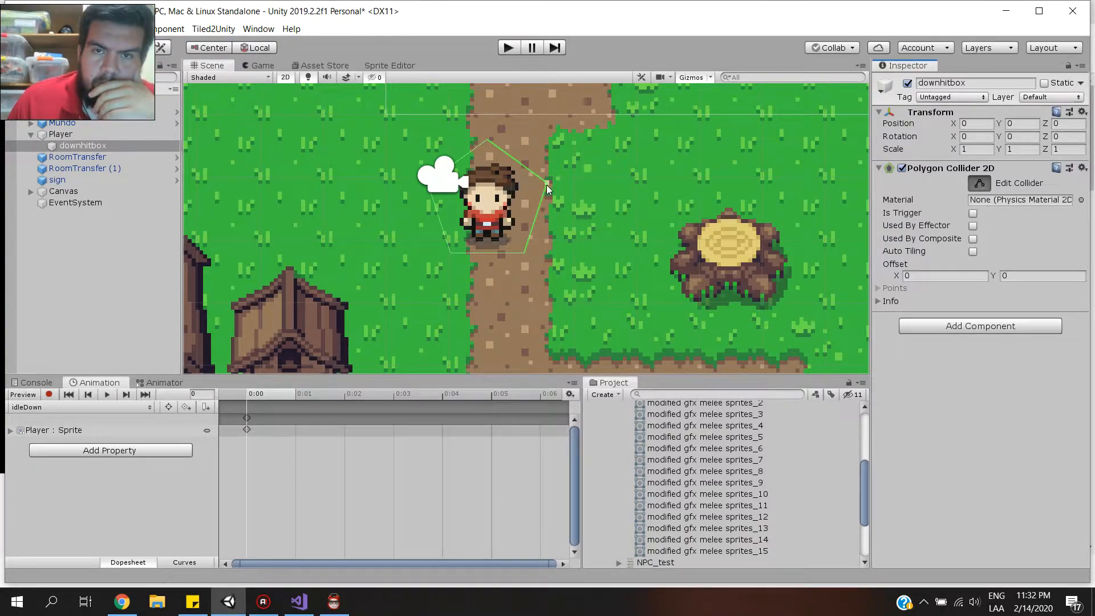
{"action": "left_click_drag", "start_coordinate": [546, 184], "coordinate": [513, 228]}
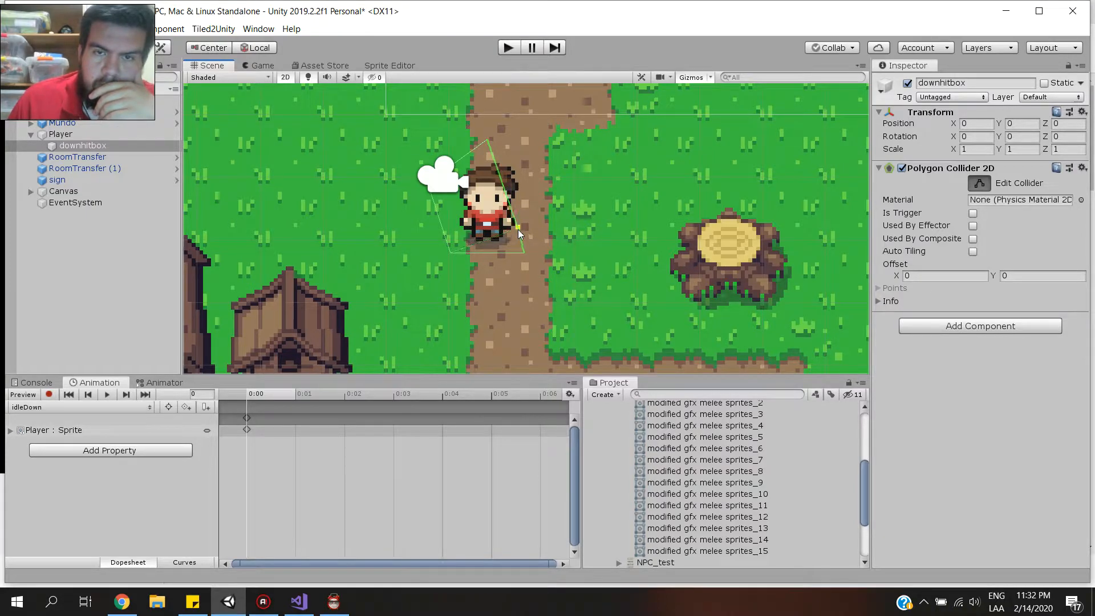
{"action": "left_click_drag", "start_coordinate": [487, 140], "coordinate": [470, 227]}
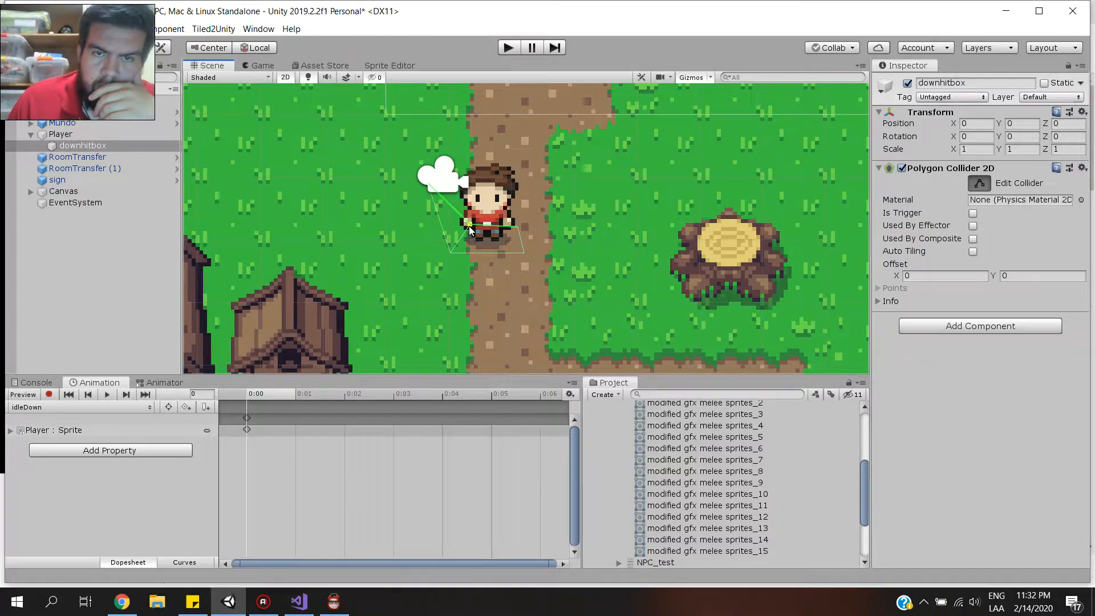
{"action": "left_click_drag", "start_coordinate": [469, 230], "coordinate": [450, 230]}
{"action": "left_click_drag", "start_coordinate": [431, 183], "coordinate": [447, 215]}
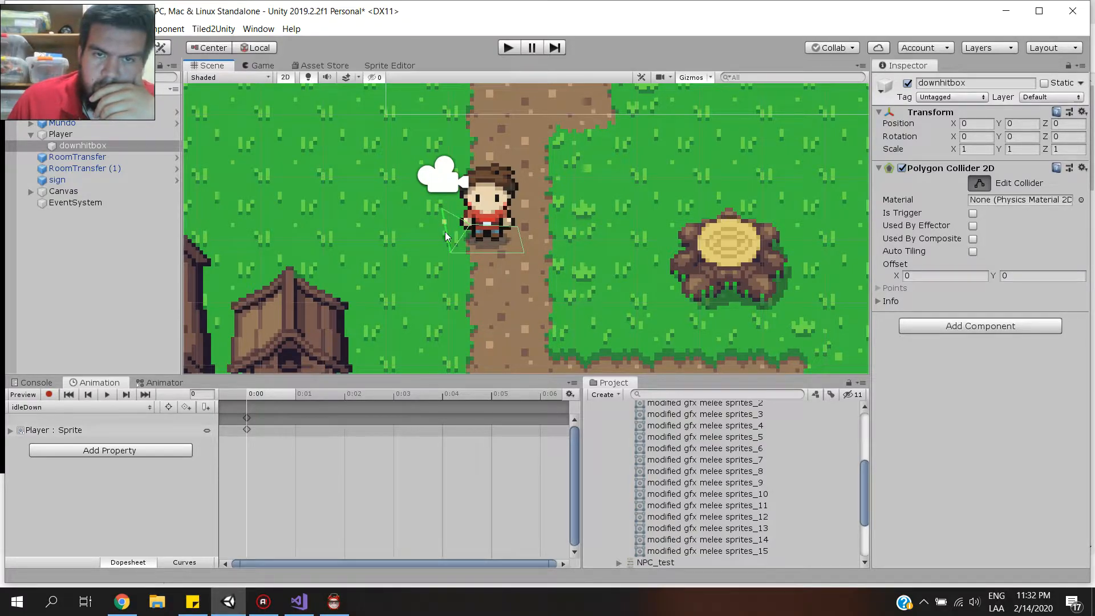
{"action": "mouse_move", "coordinate": [521, 247]}
{"action": "left_mouse_down"}
{"action": "mouse_move", "coordinate": [500, 255]}
{"action": "mouse_move", "coordinate": [512, 255]}
{"action": "left_mouse_up"}
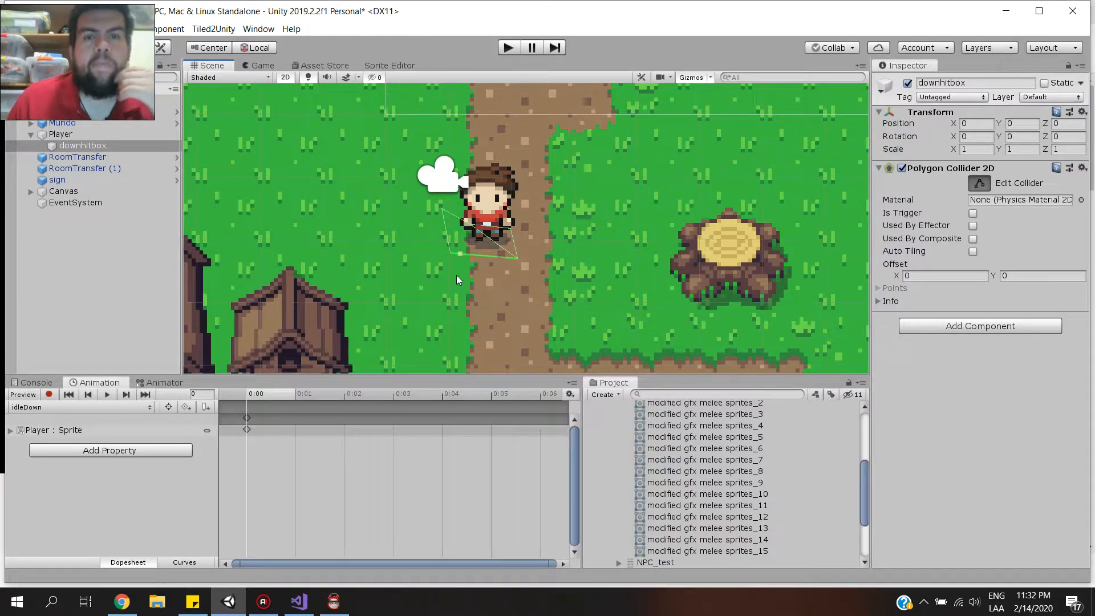
Preview the attackDown animation clip and pull the collider's lower-right point down to cover the sword's reach.
{"action": "left_click", "coordinate": [35, 407]}
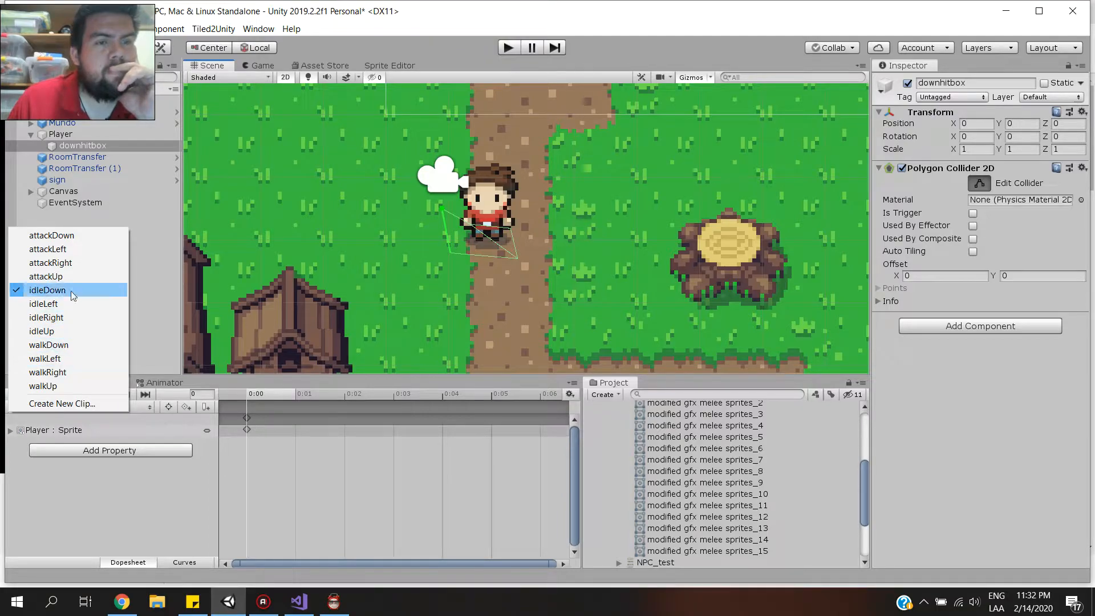
{"action": "left_click", "coordinate": [77, 238]}
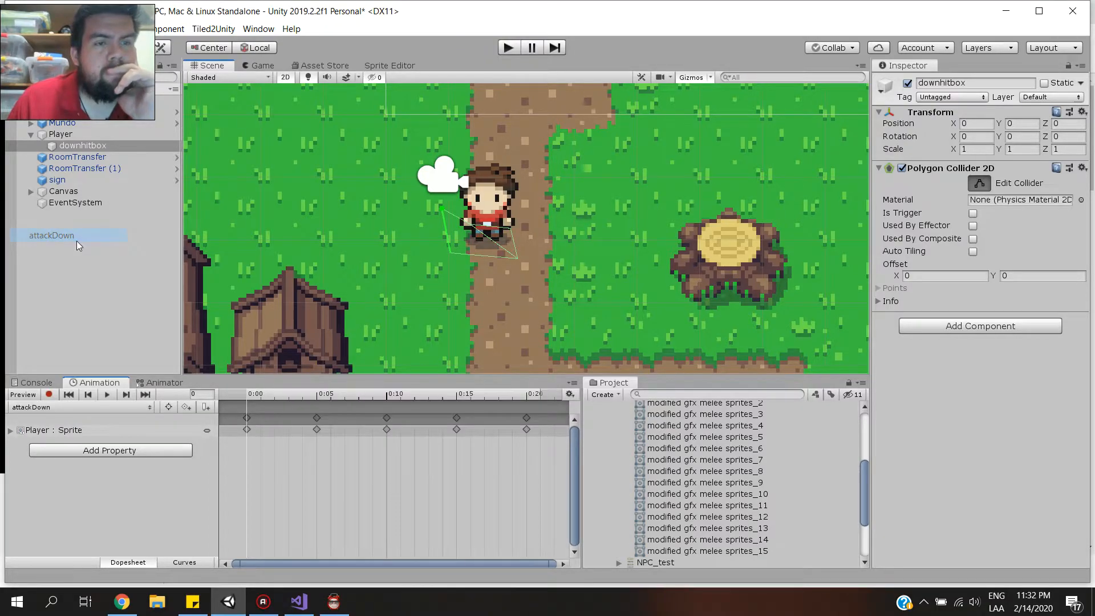
{"action": "left_click", "coordinate": [108, 394]}
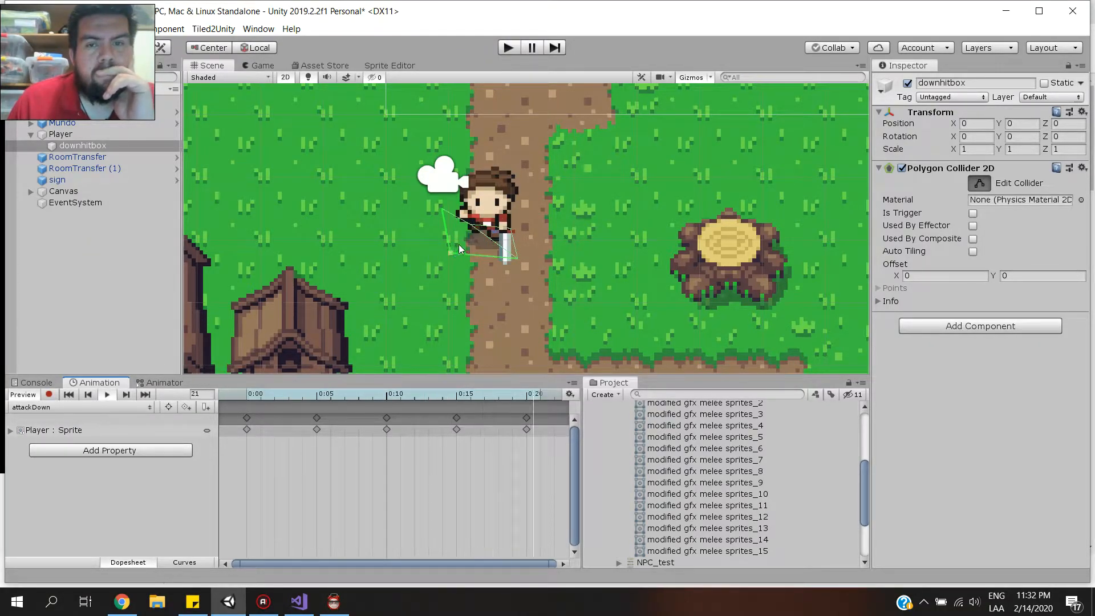
{"action": "left_click_drag", "start_coordinate": [519, 262], "coordinate": [513, 273]}
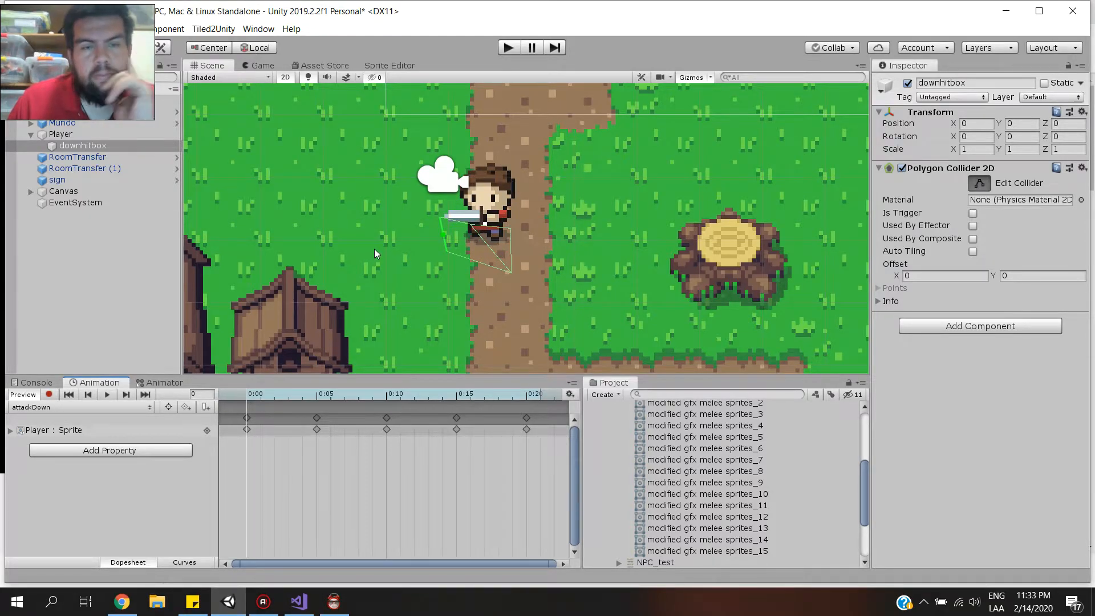
Return to Chrome, watch the tutorial from 3:08 to 3:18 and bring the Cool Timer window back up.
{"action": "left_click", "coordinate": [229, 603]}
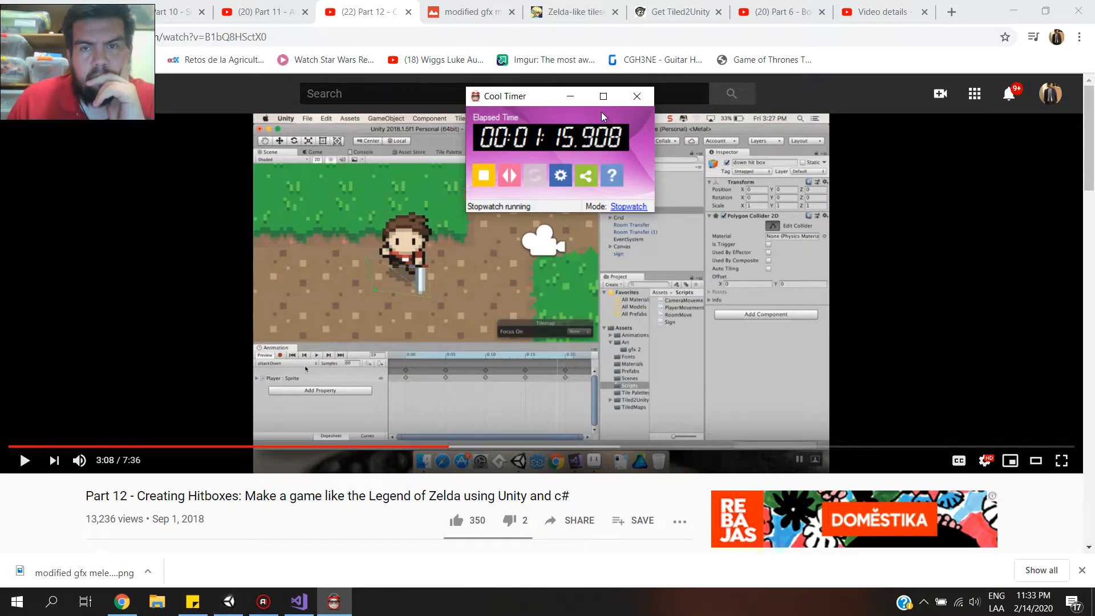
{"action": "left_click", "coordinate": [570, 96]}
{"action": "left_click", "coordinate": [546, 206]}
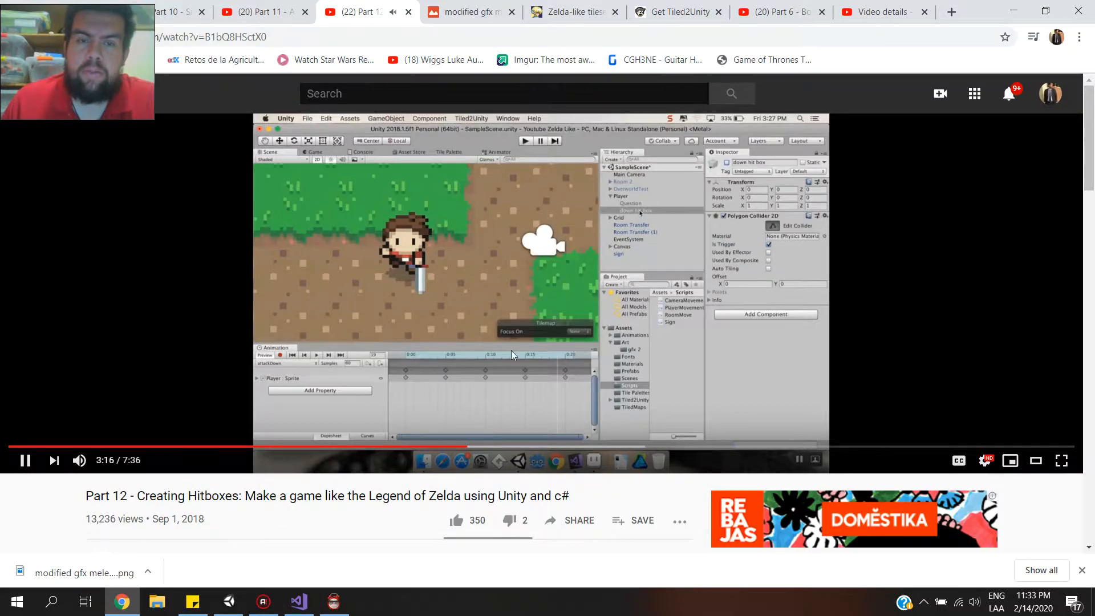
{"action": "left_click", "coordinate": [350, 315]}
{"action": "left_click", "coordinate": [329, 606]}
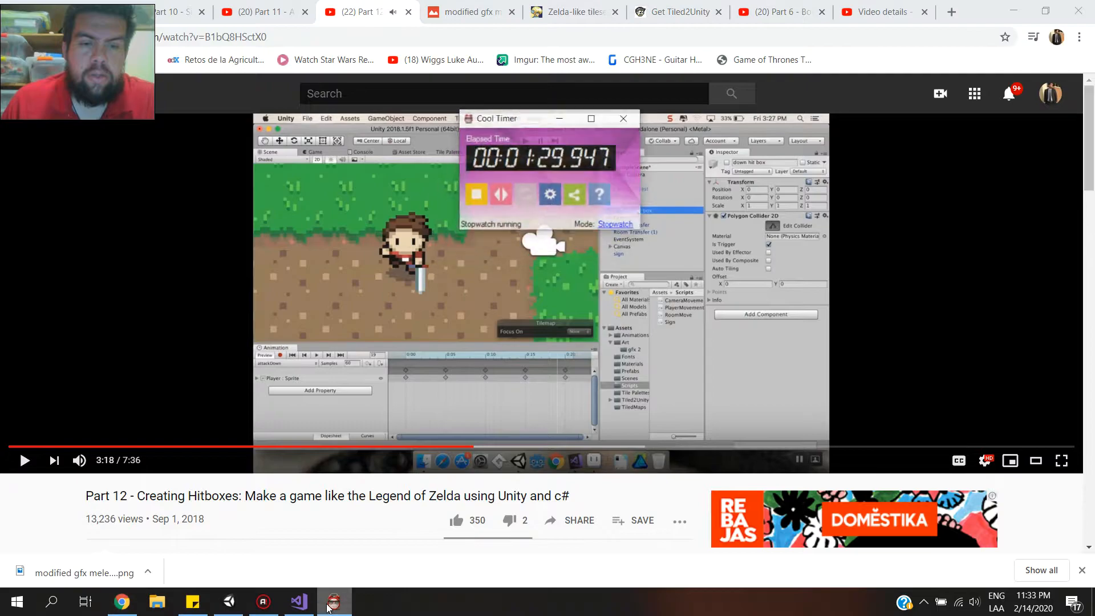
Hide the Cool Timer, return to Unity, make downhitbox's polygon collider a trigger and deactivate the downhitbox object.
{"action": "left_click", "coordinate": [330, 606]}
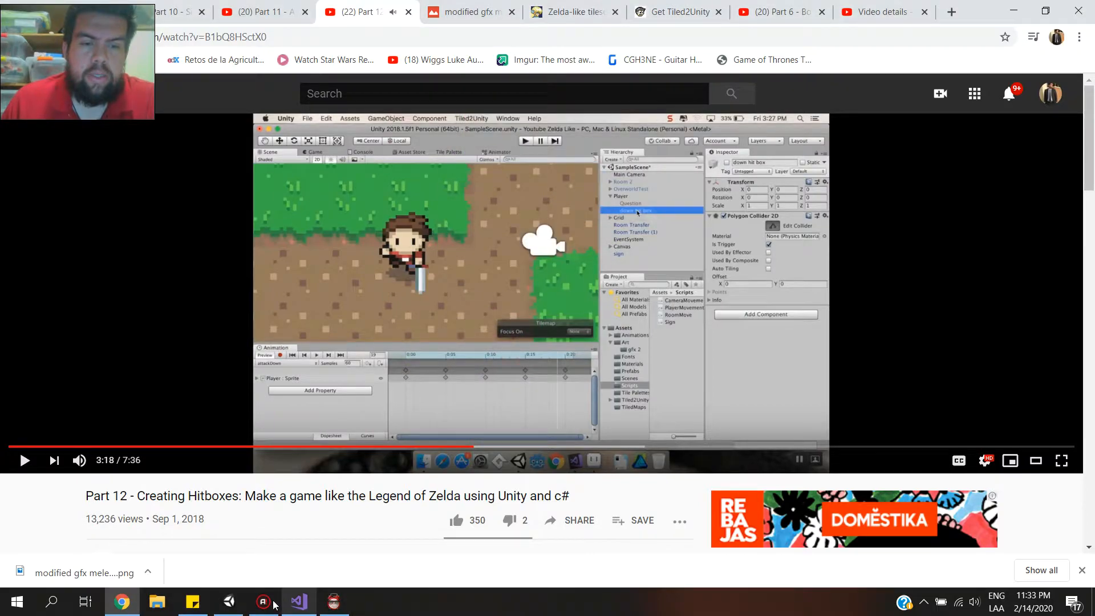
{"action": "left_click", "coordinate": [223, 603]}
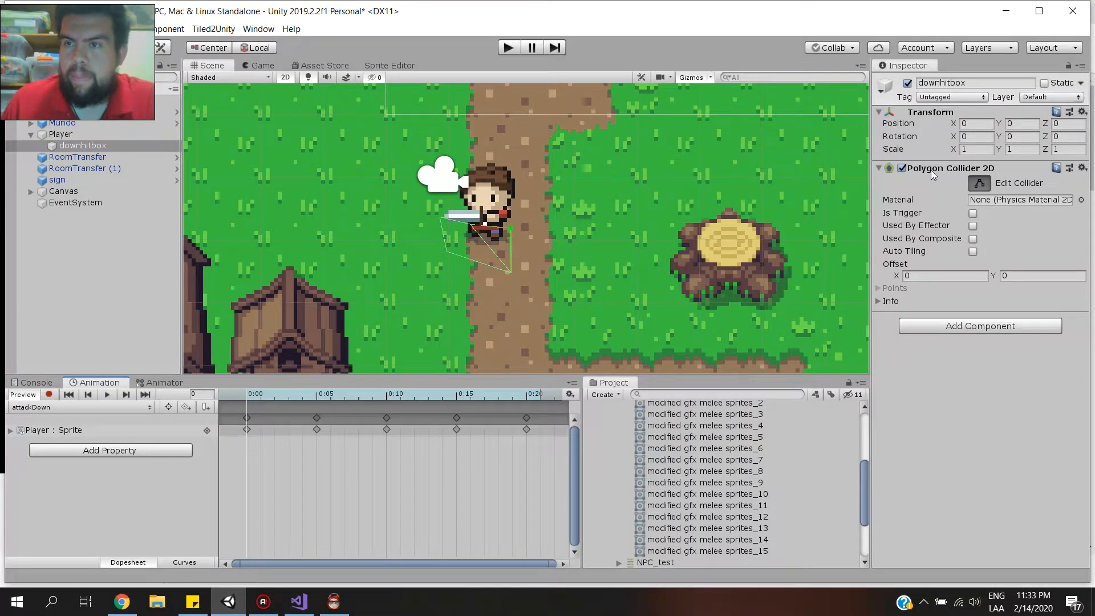
{"action": "left_click", "coordinate": [973, 215]}
{"action": "left_click", "coordinate": [908, 84]}
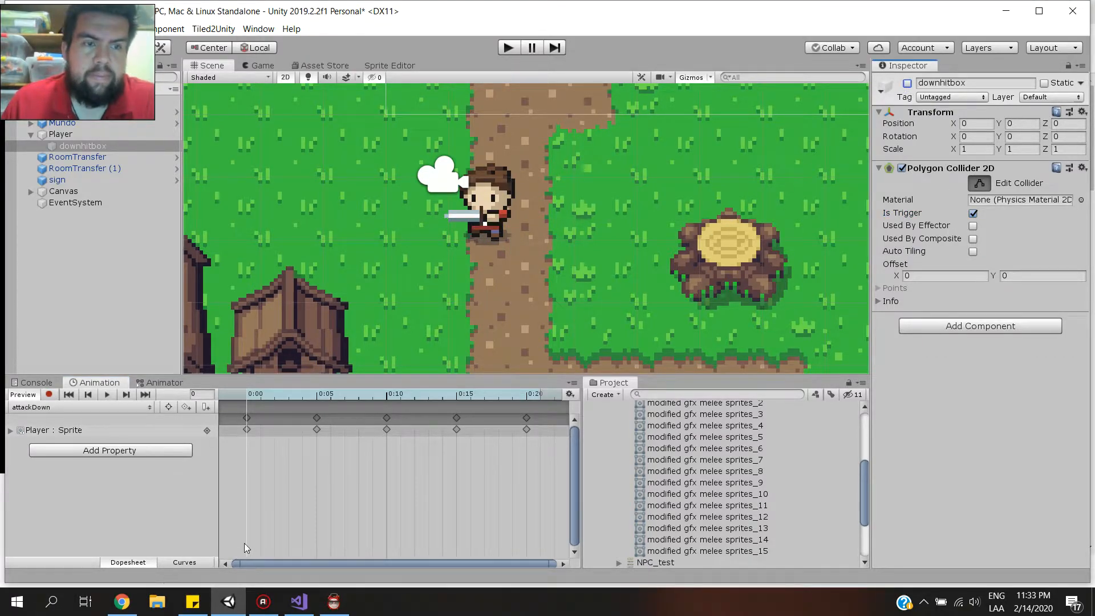
Switch to Chrome and watch the tutorial's right hitbox section from 3:18 to 4:08.
{"action": "left_click", "coordinate": [229, 601]}
{"action": "left_click", "coordinate": [360, 304]}
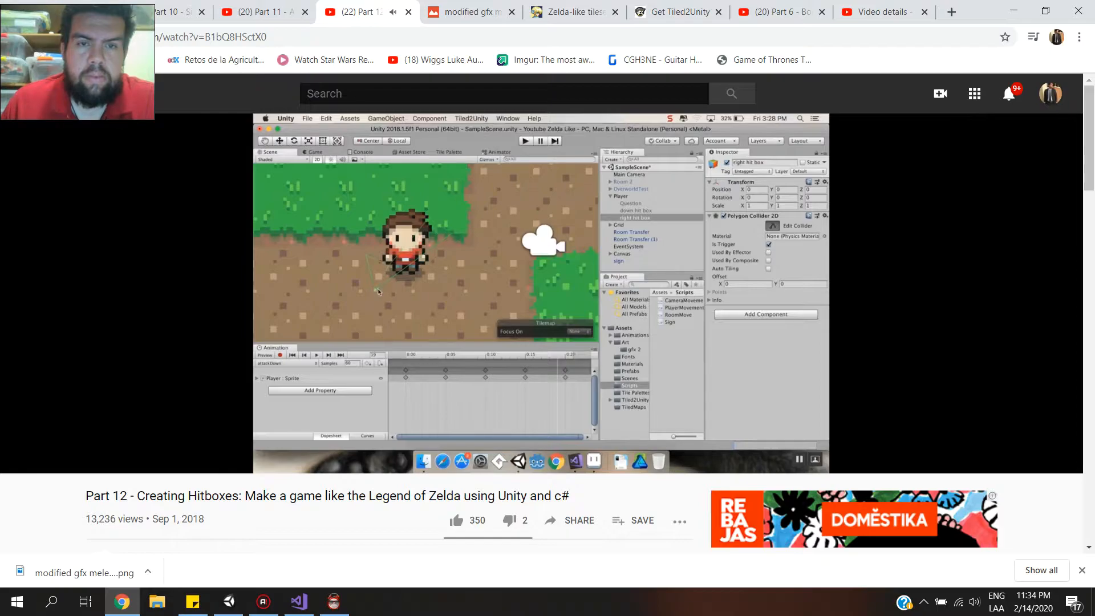
{"action": "mouse_move", "coordinate": [364, 292]}
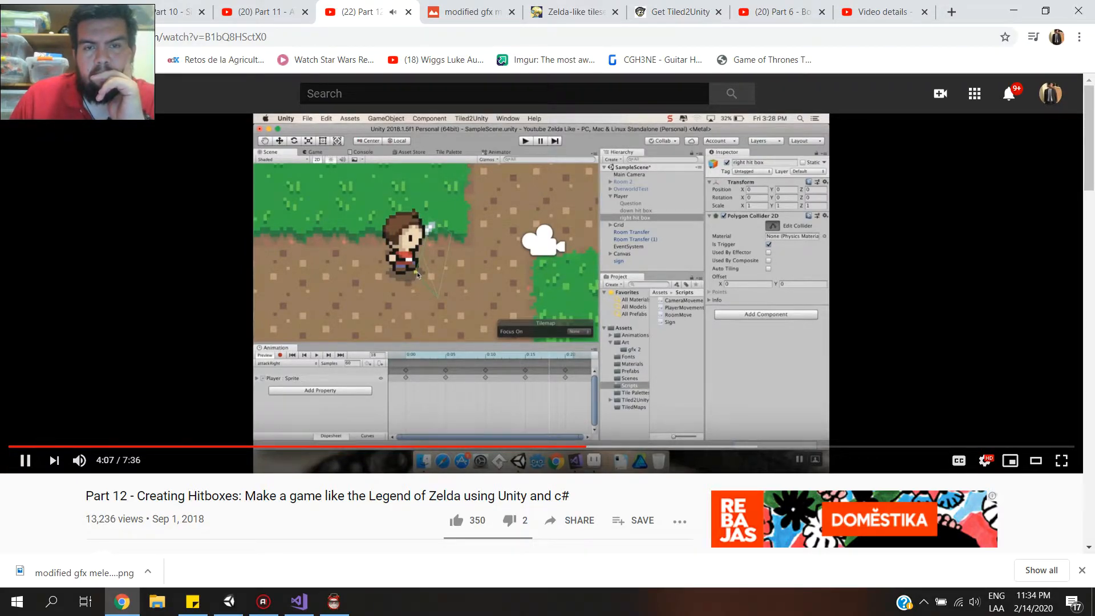
{"action": "left_click", "coordinate": [453, 279]}
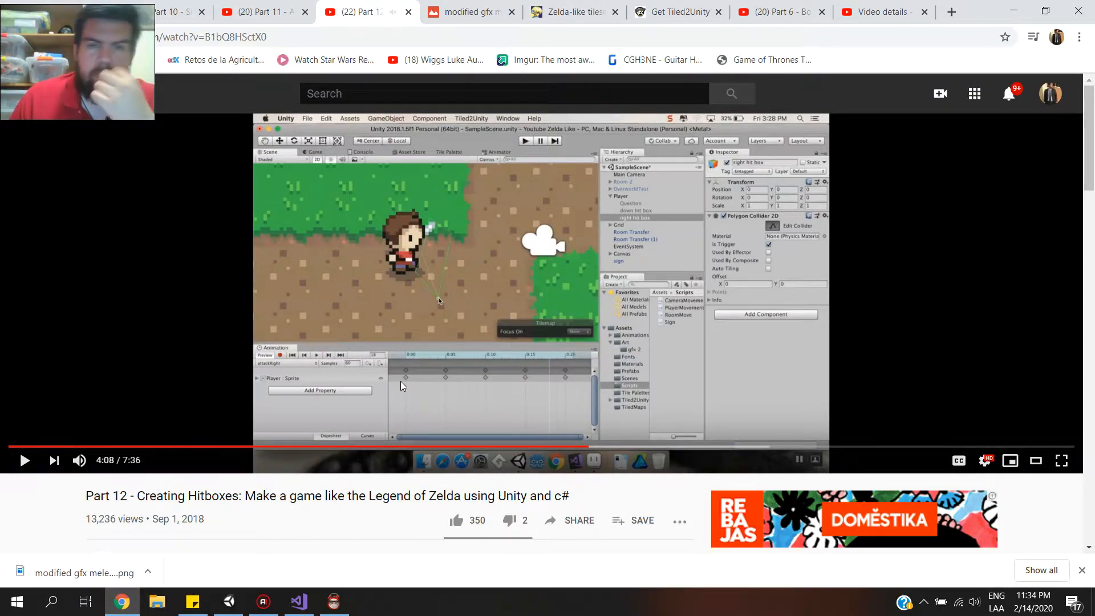
Return to Unity and duplicate the downhitbox object three times under Player.
{"action": "left_click", "coordinate": [228, 602]}
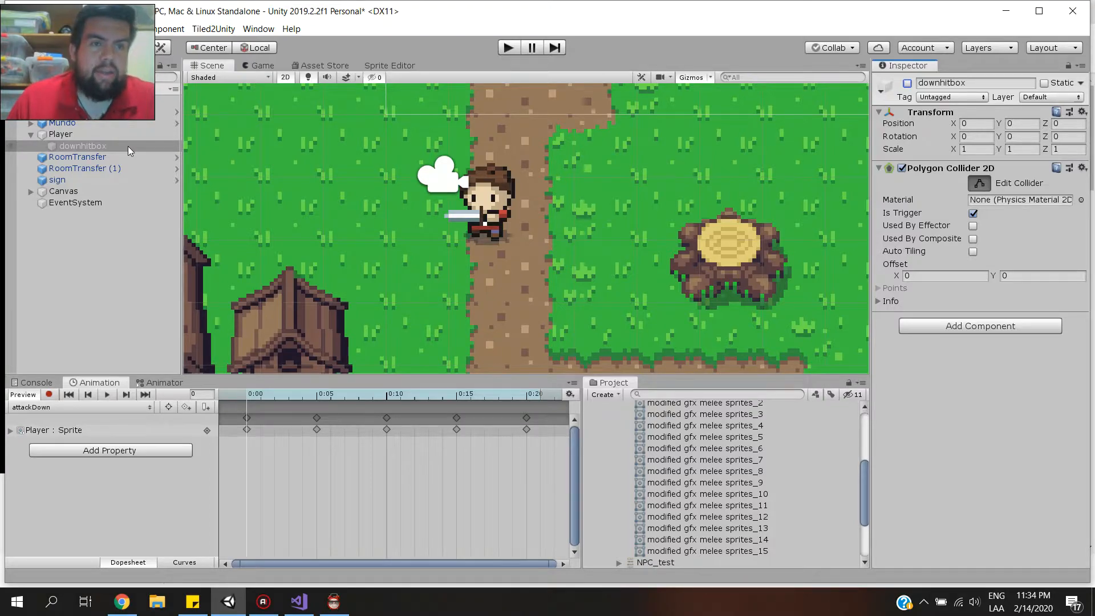
{"action": "left_click", "coordinate": [125, 136]}
{"action": "left_click", "coordinate": [124, 146]}
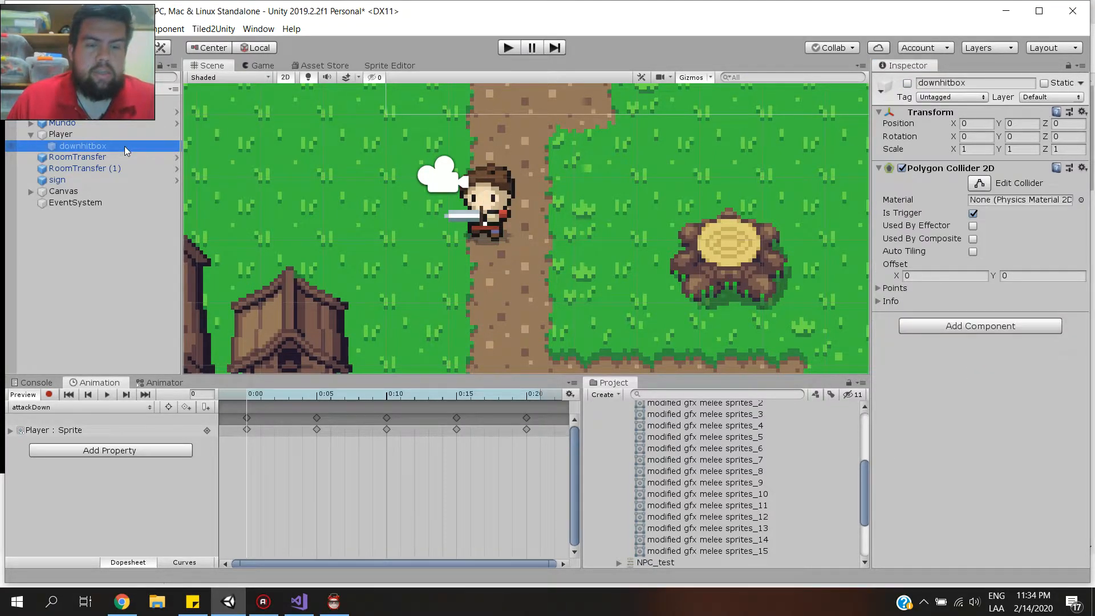
{"action": "key", "text": "ctrl+d"}
{"action": "key", "text": "ctrl+d"}
{"action": "key", "text": "ctrl+d"}
Rename the first downhitbox duplicate as righthitbox.
{"action": "left_click", "coordinate": [123, 159]}
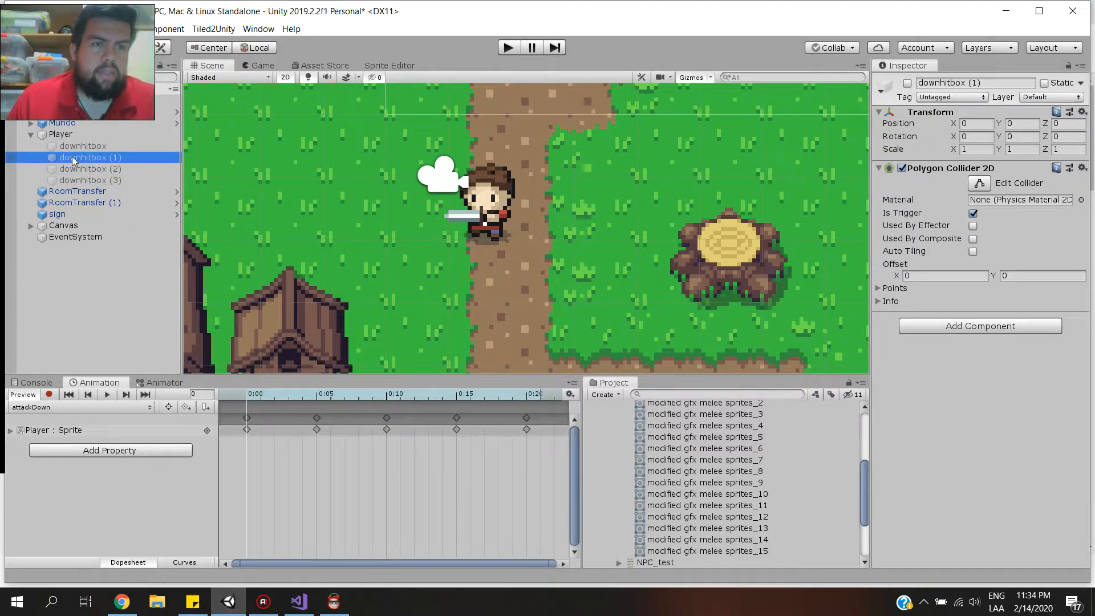
{"action": "left_click", "coordinate": [75, 158]}
{"action": "left_click", "coordinate": [81, 158]}
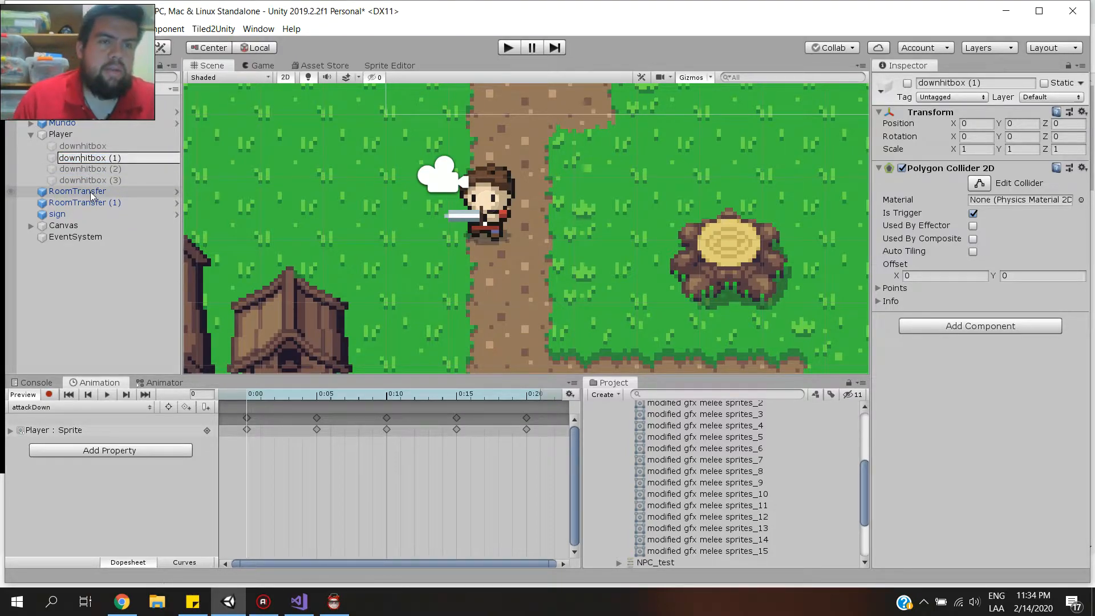
{"action": "key", "text": "BackSpace"}
{"action": "key", "text": "BackSpace"}
{"action": "key", "text": "BackSpace"}
{"action": "key", "text": "BackSpace"}
{"action": "type", "text": "right"}
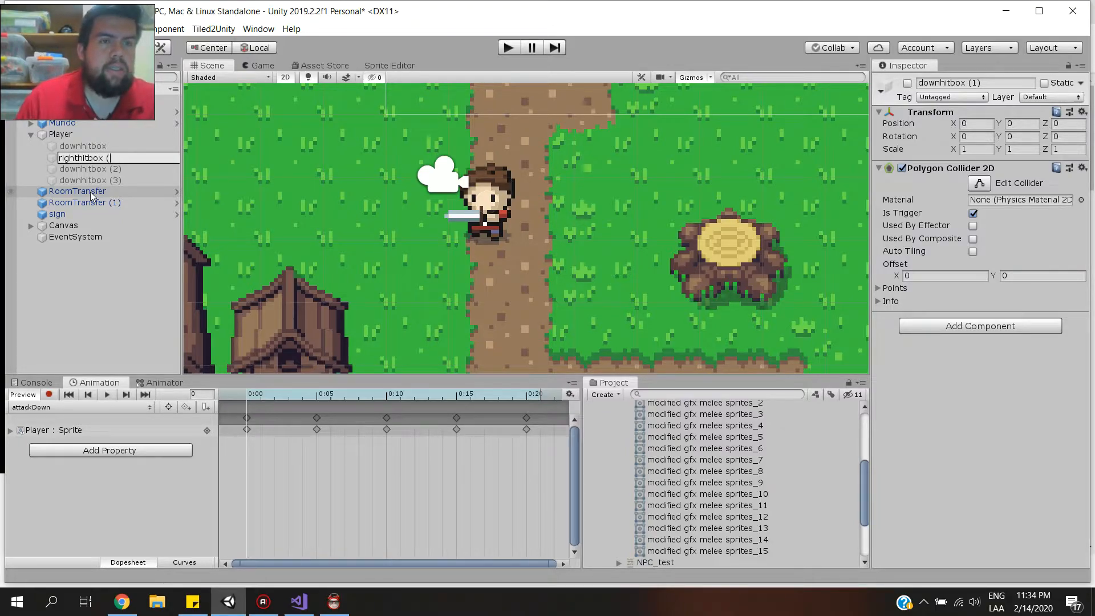
{"action": "key", "text": "BackSpace"}
{"action": "key", "text": "BackSpace"}
{"action": "key", "text": "BackSpace"}
{"action": "key", "text": "BackSpace"}
{"action": "key", "text": "Return"}
Rename the second downhitbox duplicate as uphitbox.
{"action": "key", "text": "Down"}
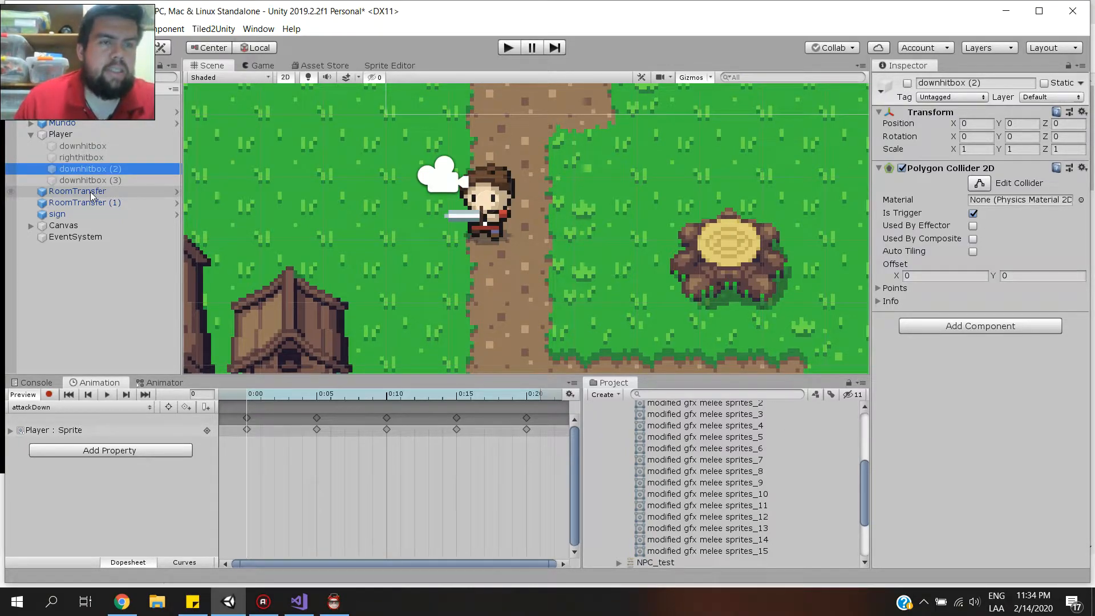
{"action": "left_click", "coordinate": [80, 171]}
{"action": "left_click", "coordinate": [81, 169]}
{"action": "key", "text": "BackSpace"}
{"action": "key", "text": "BackSpace"}
{"action": "key", "text": "BackSpace"}
{"action": "key", "text": "BackSpace"}
{"action": "type", "text": "up"}
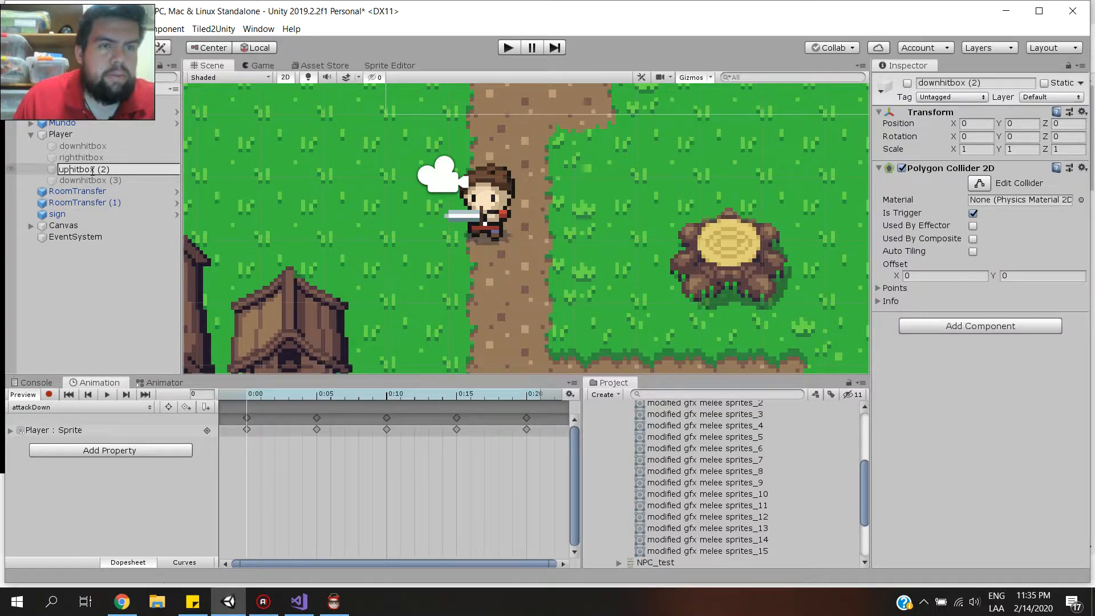
{"action": "left_click", "coordinate": [122, 164]}
{"action": "key", "text": "BackSpace"}
{"action": "key", "text": "BackSpace"}
{"action": "key", "text": "BackSpace"}
{"action": "key", "text": "BackSpace"}
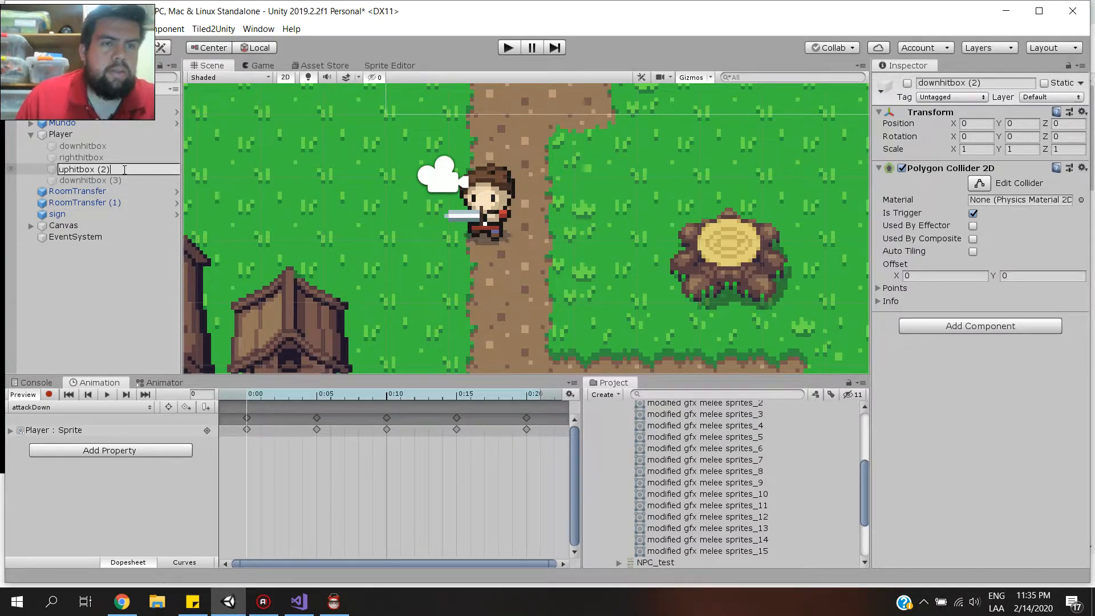
{"action": "key", "text": "Return"}
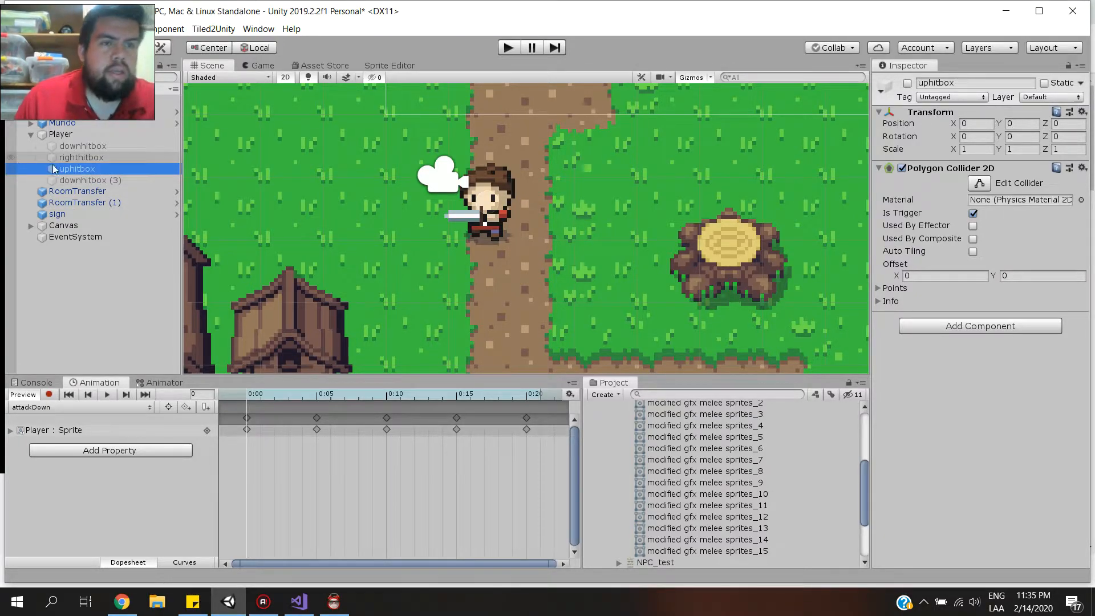
Rename the third downhitbox duplicate as lefthitbox.
{"action": "left_click", "coordinate": [81, 181]}
{"action": "left_click", "coordinate": [81, 181]}
{"action": "left_click", "coordinate": [80, 182]}
{"action": "key", "text": "BackSpace"}
{"action": "key", "text": "BackSpace"}
{"action": "key", "text": "BackSpace"}
{"action": "key", "text": "BackSpace"}
{"action": "type", "text": "left"}
{"action": "key", "text": "End"}
{"action": "key", "text": "BackSpace"}
{"action": "key", "text": "BackSpace"}
{"action": "key", "text": "BackSpace"}
{"action": "key", "text": "Return"}
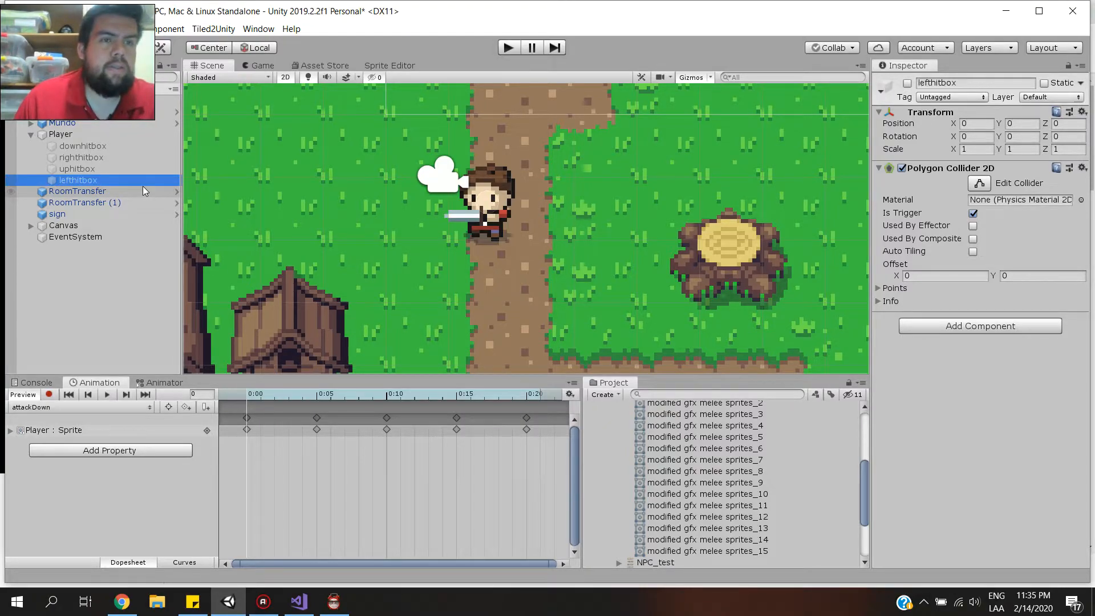
Activate the righthitbox object and play a preview of the attackRight animation clip.
{"action": "left_click", "coordinate": [123, 160]}
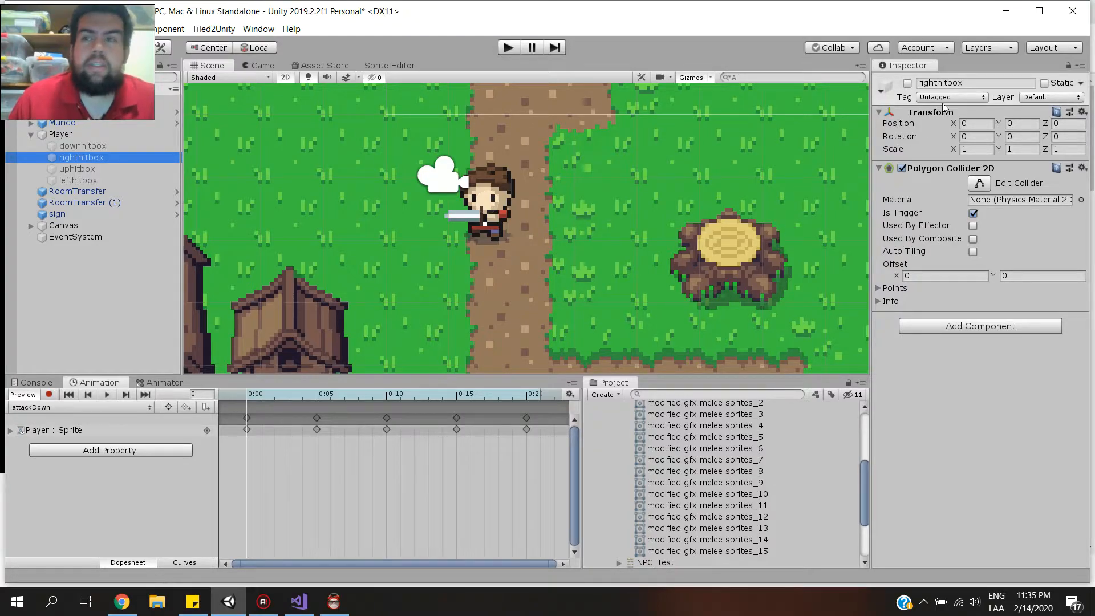
{"action": "left_click", "coordinate": [907, 83]}
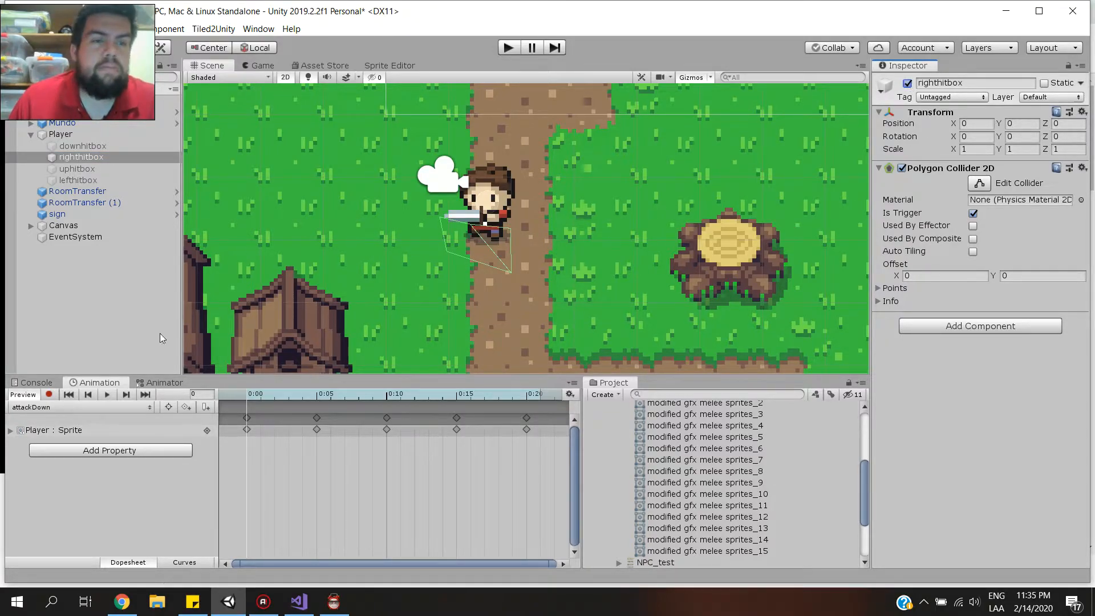
{"action": "left_click", "coordinate": [80, 408]}
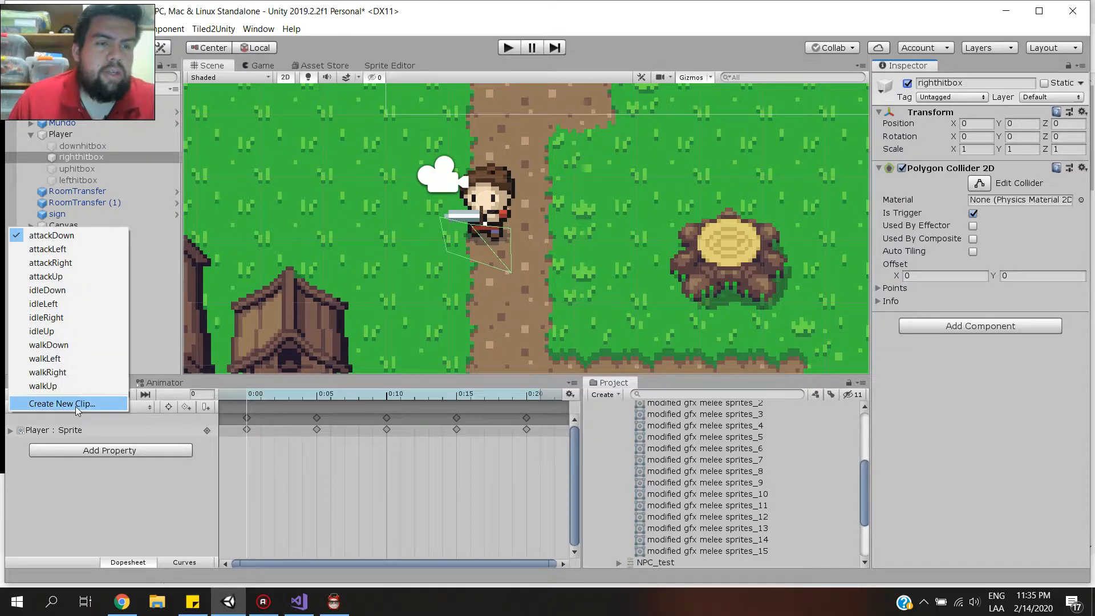
{"action": "left_click", "coordinate": [71, 263]}
{"action": "left_click", "coordinate": [107, 395]}
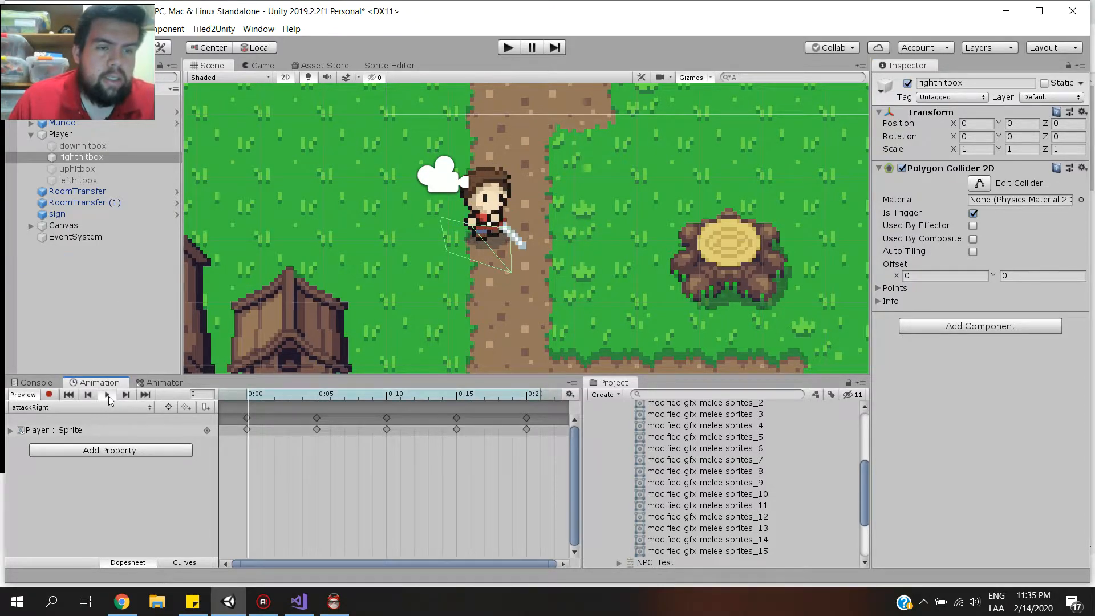
Edit the righthitbox polygon collider, pulling its upper-right and lower-right points outward to cover the sword's reach beside the player.
{"action": "left_click", "coordinate": [488, 246]}
{"action": "left_click", "coordinate": [56, 157]}
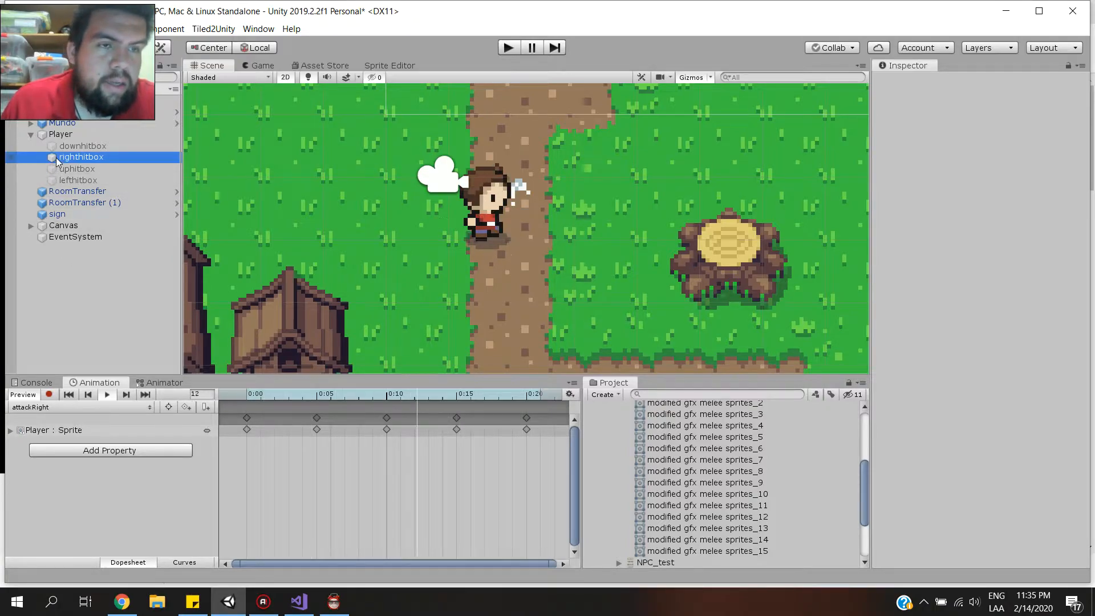
{"action": "left_click", "coordinate": [987, 184]}
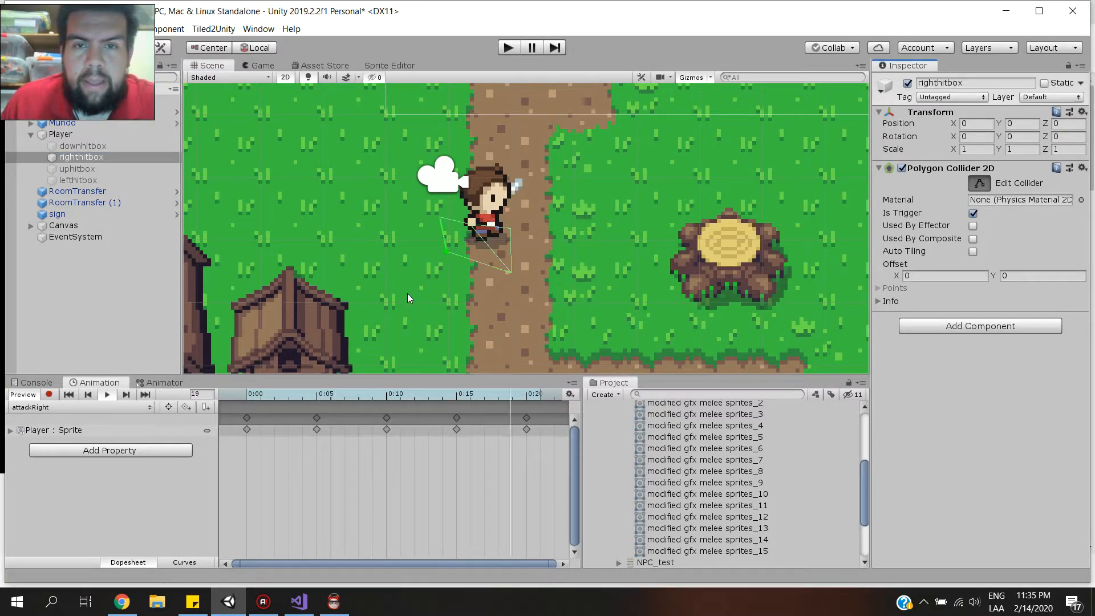
{"action": "left_click_drag", "start_coordinate": [516, 228], "coordinate": [550, 183]}
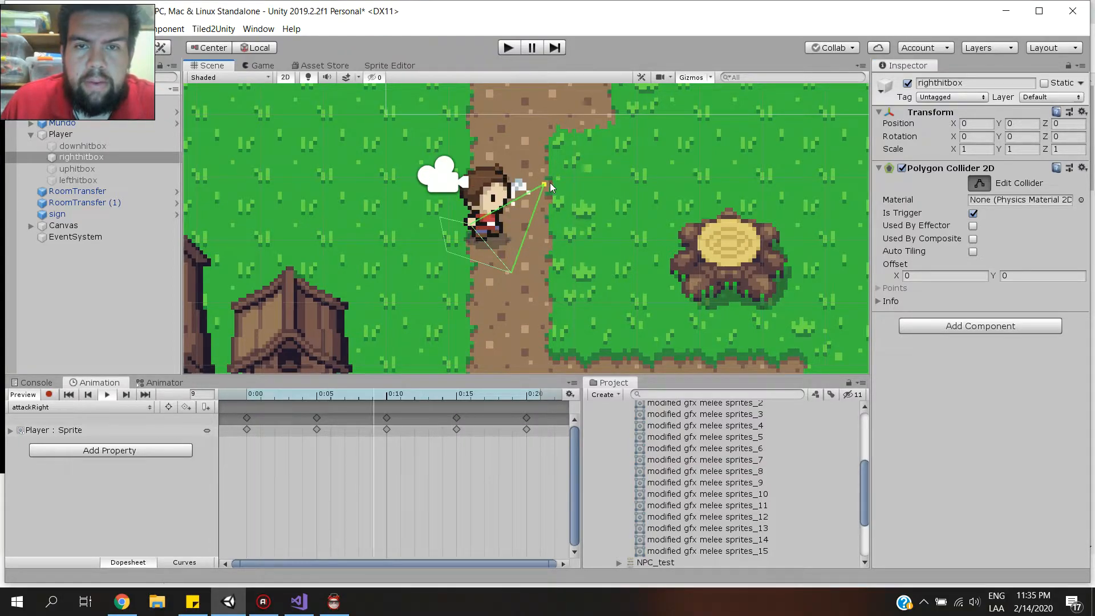
{"action": "left_click_drag", "start_coordinate": [510, 277], "coordinate": [543, 262]}
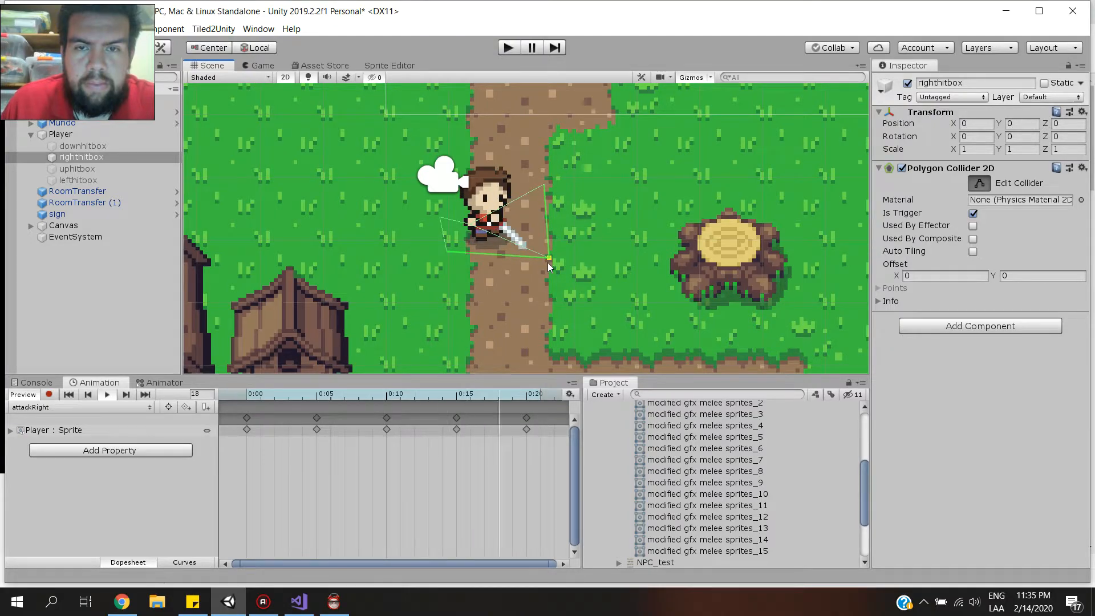
{"action": "left_click_drag", "start_coordinate": [541, 262], "coordinate": [529, 262]}
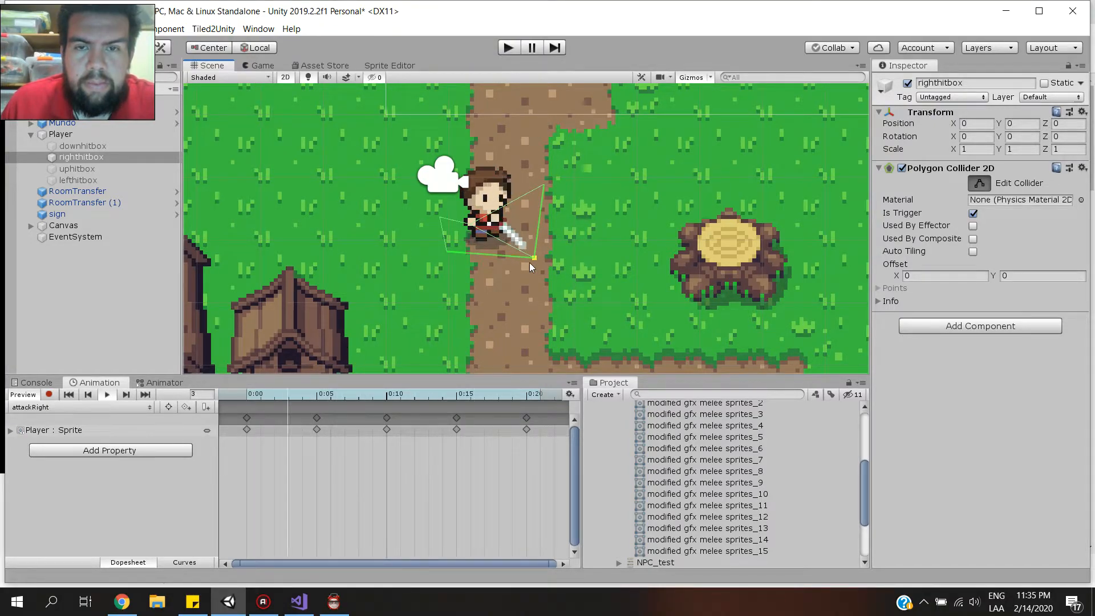
{"action": "left_click_drag", "start_coordinate": [544, 186], "coordinate": [555, 213]}
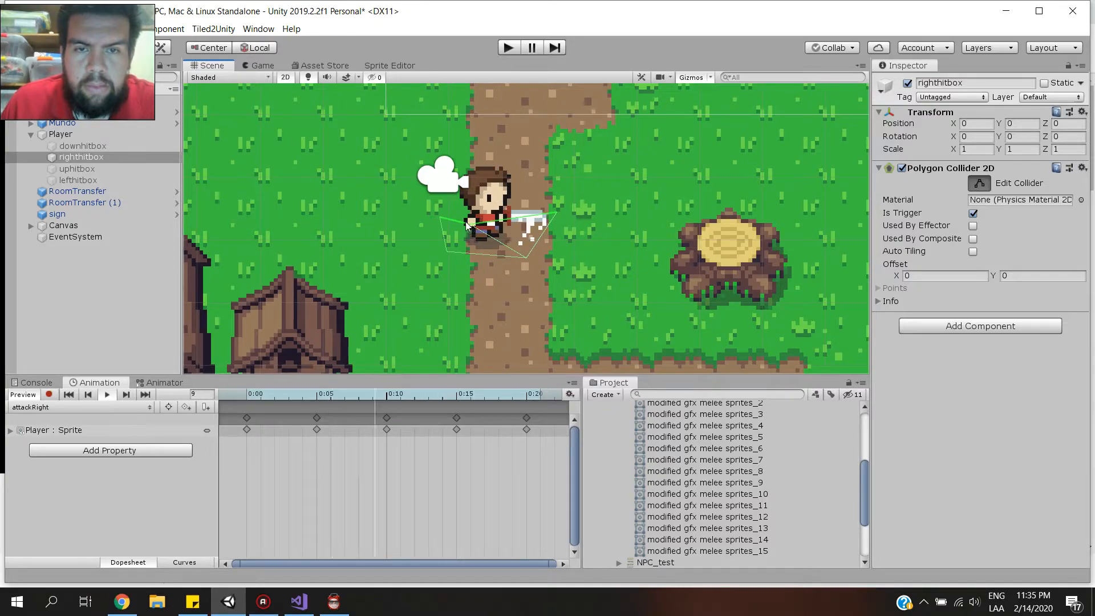
Add points along the righthitbox collider's outer edge and pull its left-hand points in beside the player to follow the sword swing.
{"action": "left_click_drag", "start_coordinate": [513, 215], "coordinate": [518, 182]}
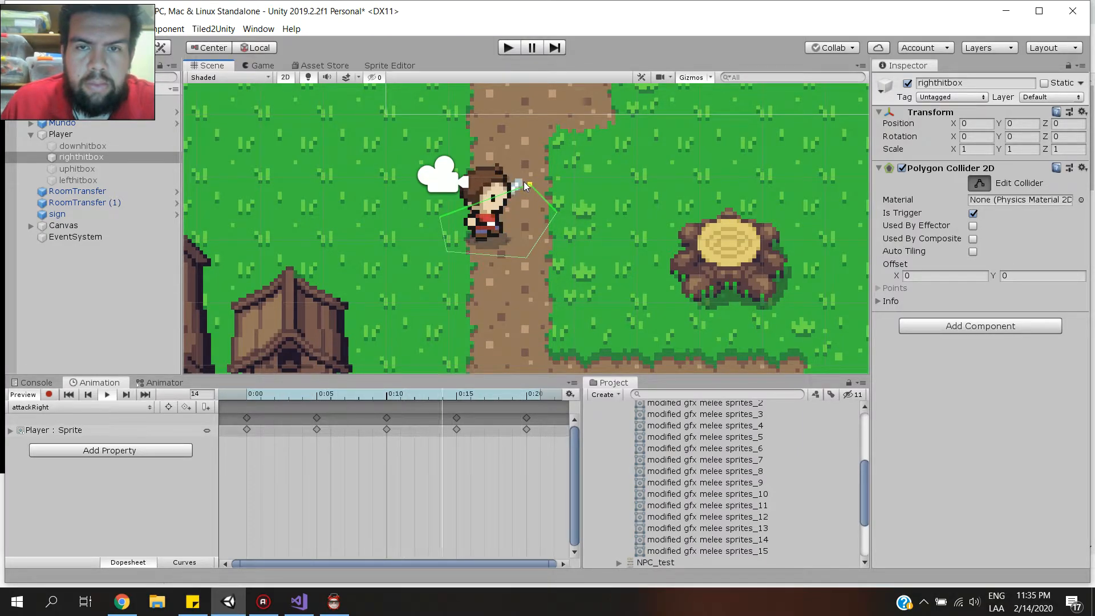
{"action": "left_click_drag", "start_coordinate": [451, 247], "coordinate": [500, 243]}
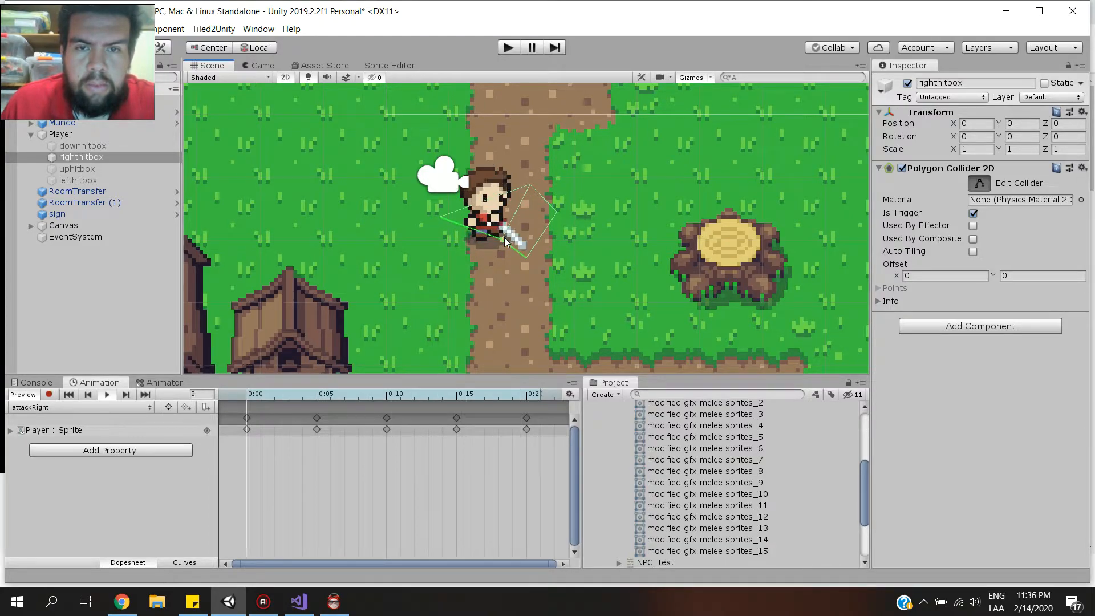
{"action": "left_click_drag", "start_coordinate": [475, 241], "coordinate": [510, 177]}
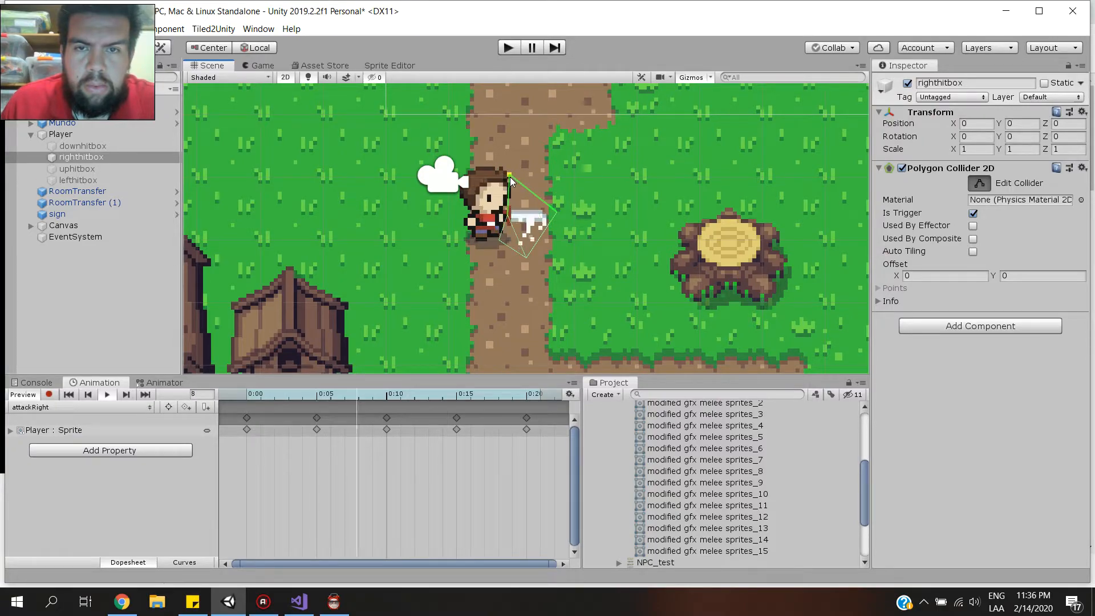
{"action": "left_click_drag", "start_coordinate": [555, 214], "coordinate": [530, 184]}
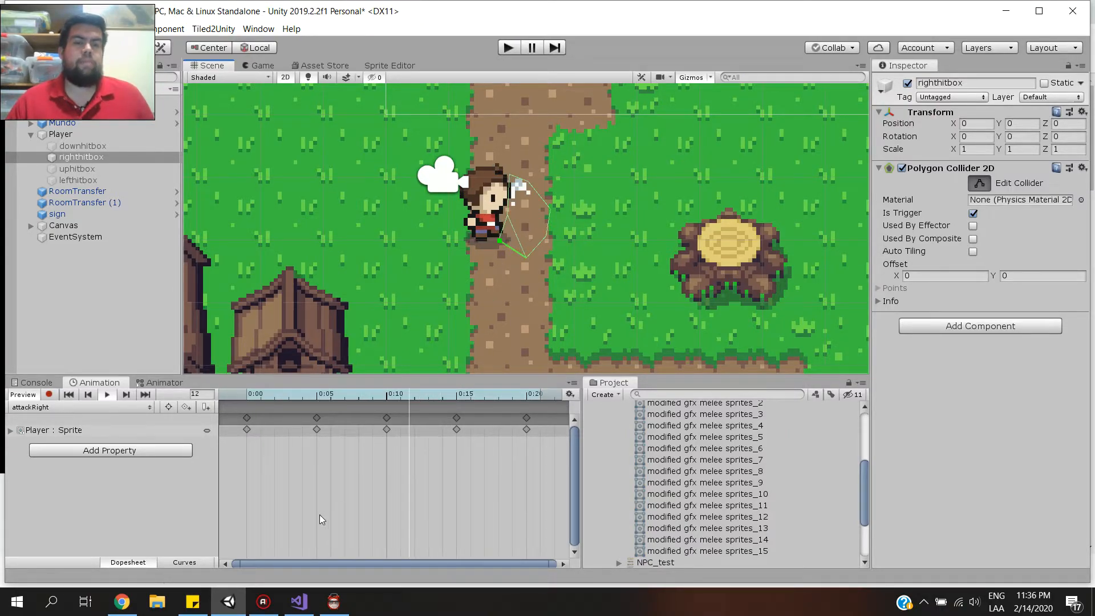
Finish editing the righthitbox collider and deactivate the righthitbox object.
{"action": "left_click", "coordinate": [108, 170]}
{"action": "left_click", "coordinate": [102, 157]}
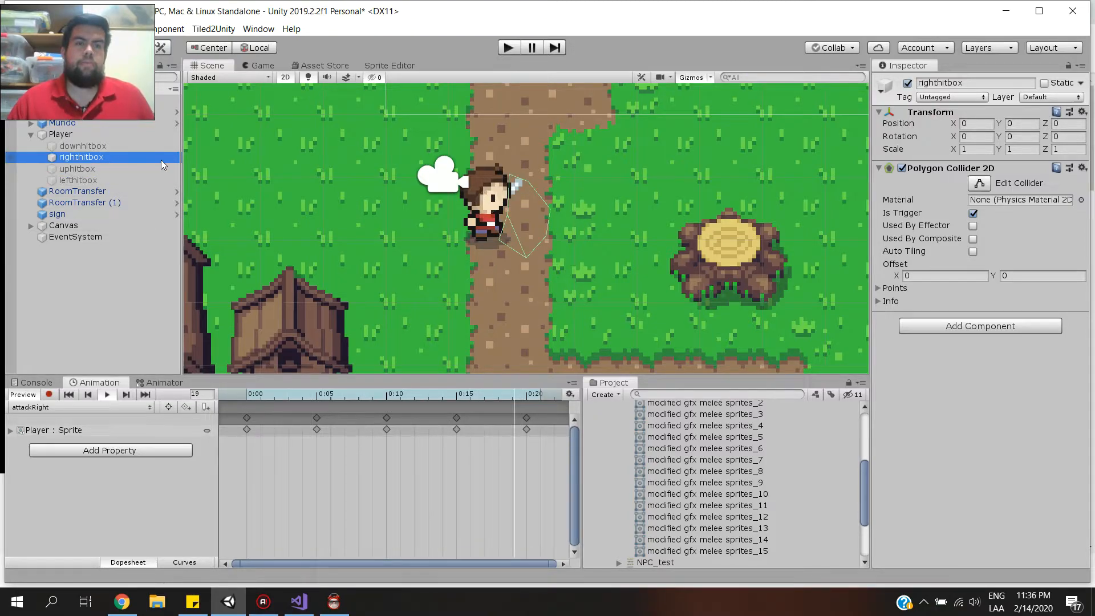
{"action": "left_click", "coordinate": [908, 83]}
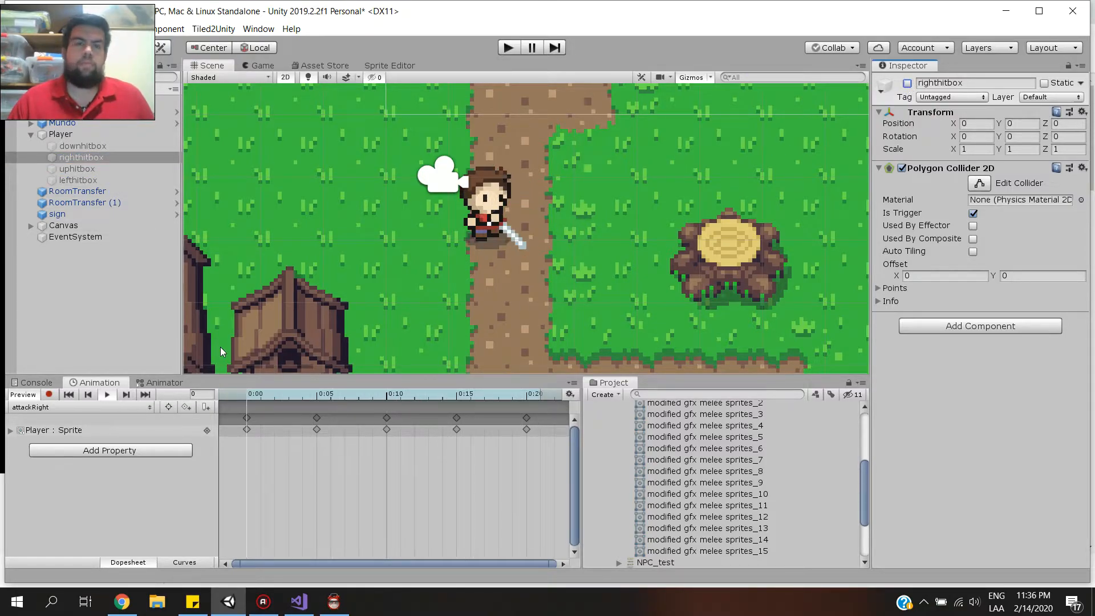
Activate the uphitbox object and switch the animation preview to the attackUp clip.
{"action": "left_click", "coordinate": [96, 168]}
{"action": "left_click", "coordinate": [908, 83]}
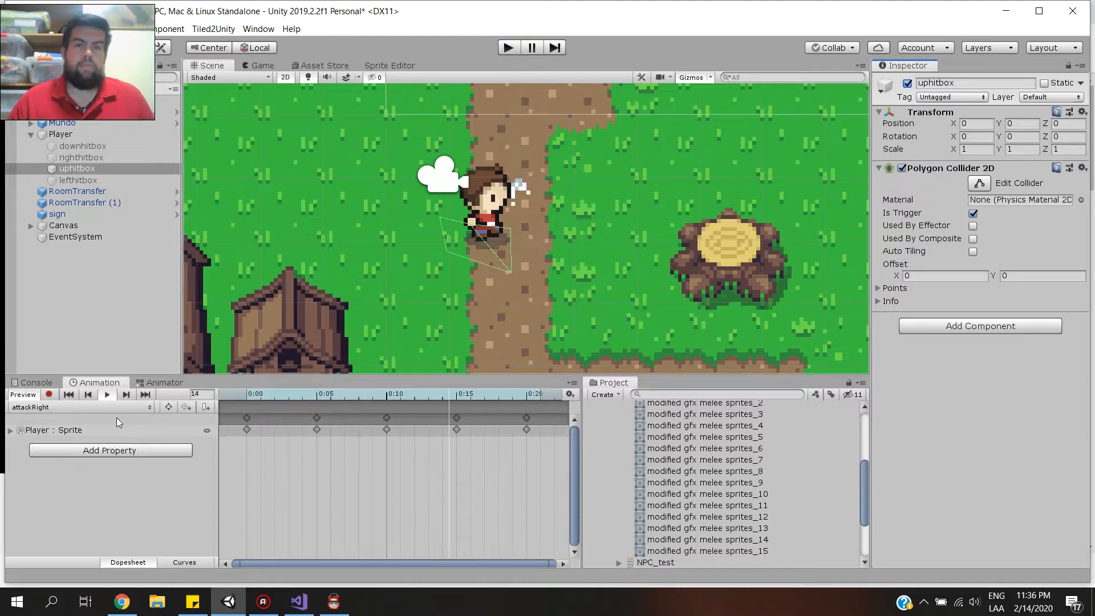
{"action": "left_click", "coordinate": [139, 406]}
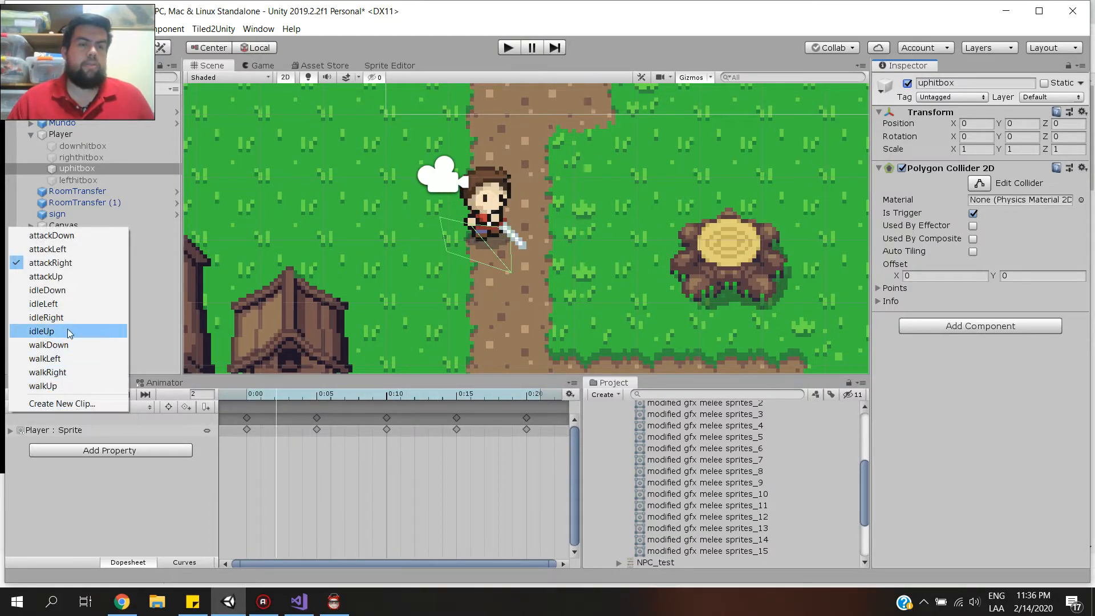
{"action": "left_click", "coordinate": [63, 276]}
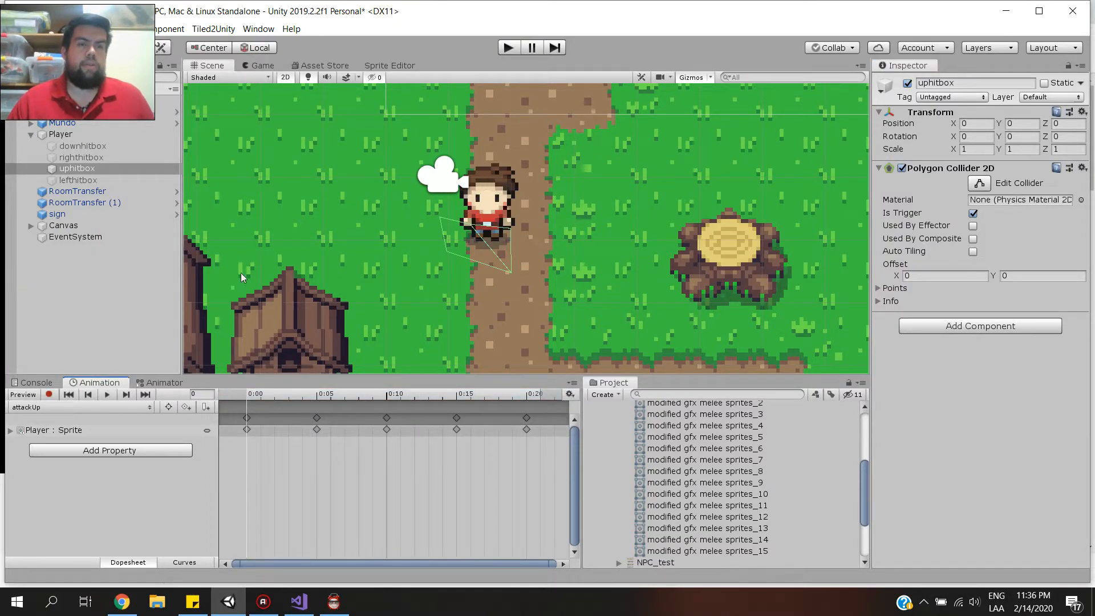
Select the uphitbox object and play the attackUp clip in the animation preview.
{"action": "left_click", "coordinate": [107, 395]}
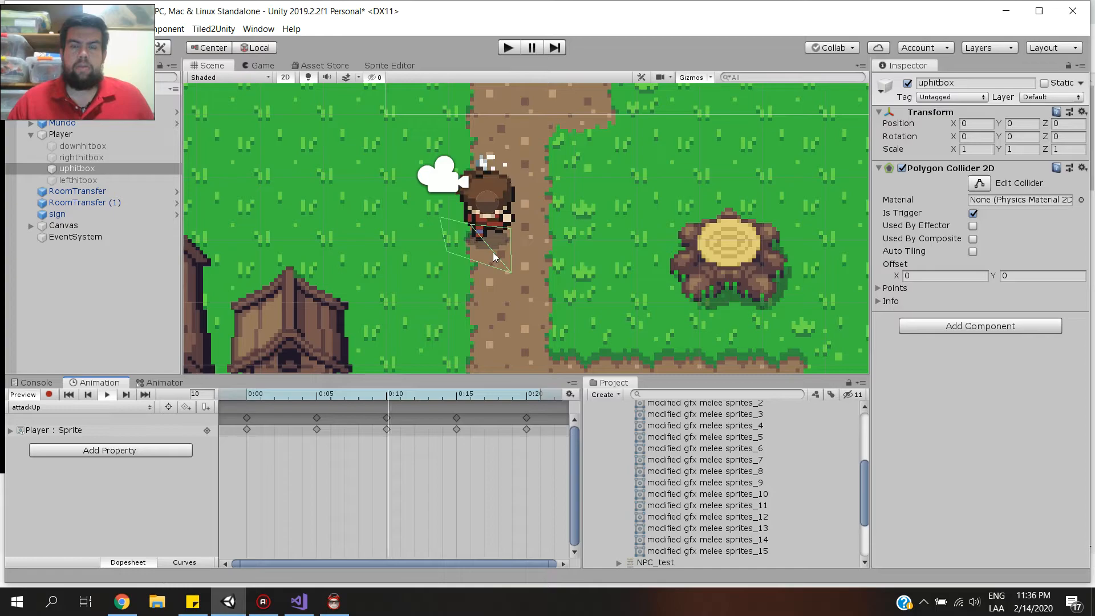
{"action": "left_click", "coordinate": [507, 269]}
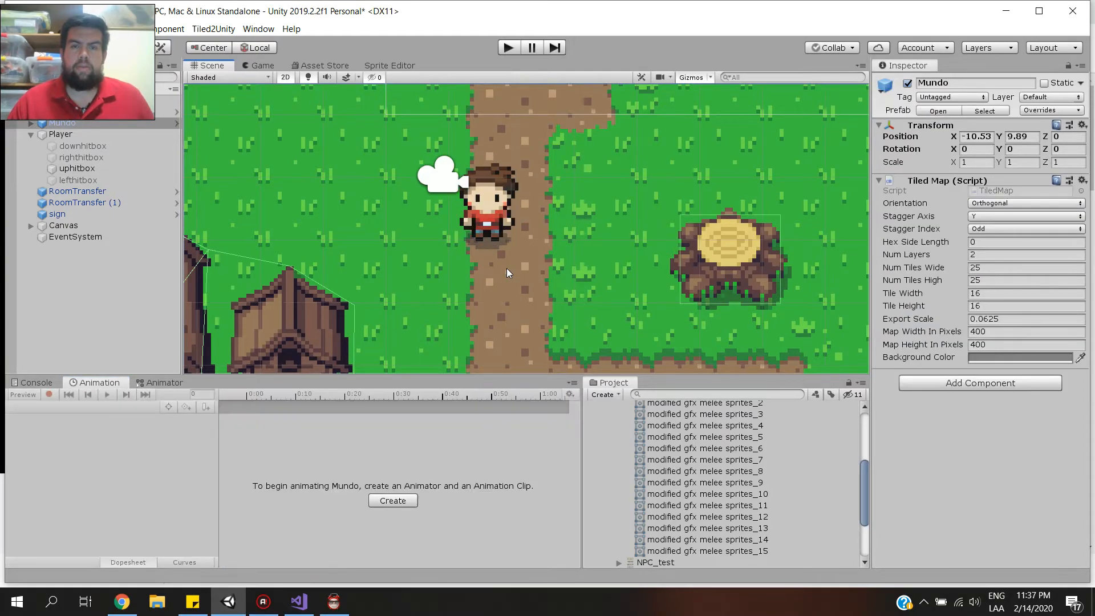
{"action": "left_click", "coordinate": [71, 169]}
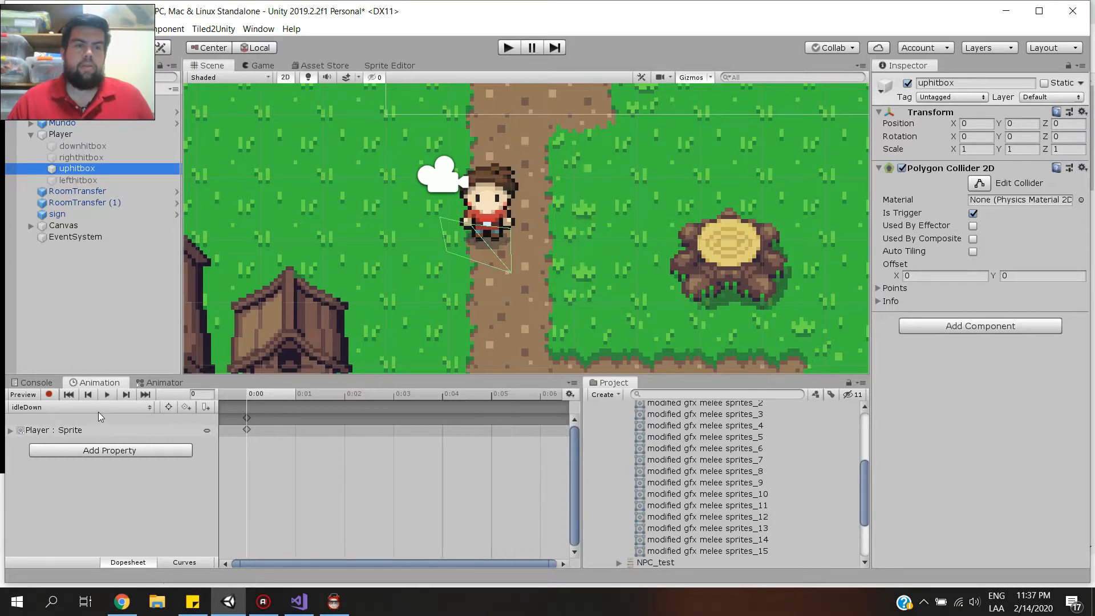
{"action": "left_click", "coordinate": [98, 417]}
{"action": "left_click", "coordinate": [96, 409]}
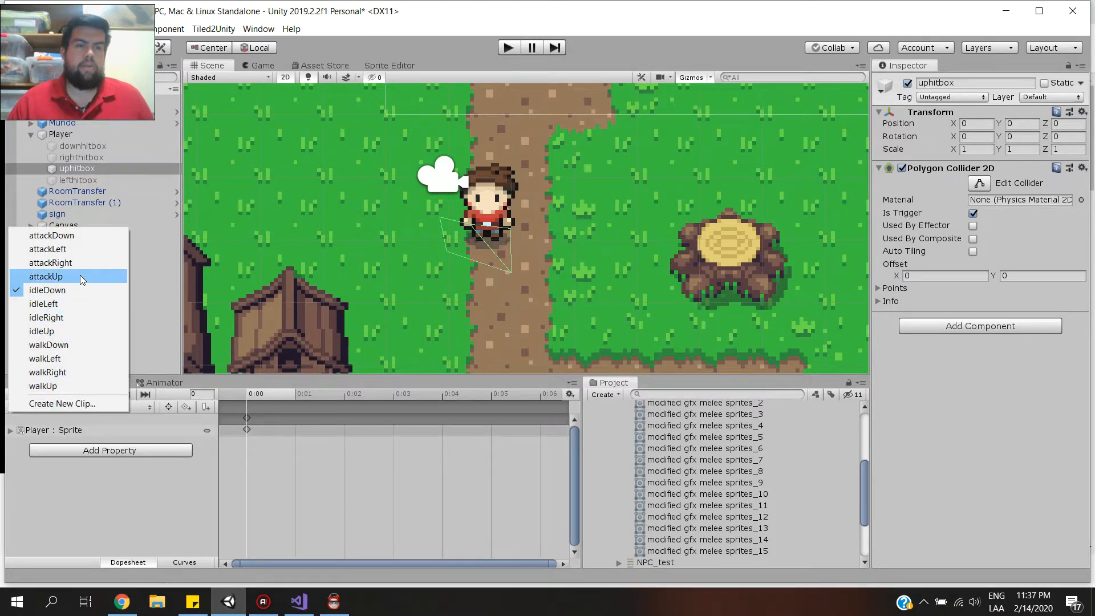
{"action": "left_click", "coordinate": [79, 278]}
{"action": "left_click", "coordinate": [108, 394]}
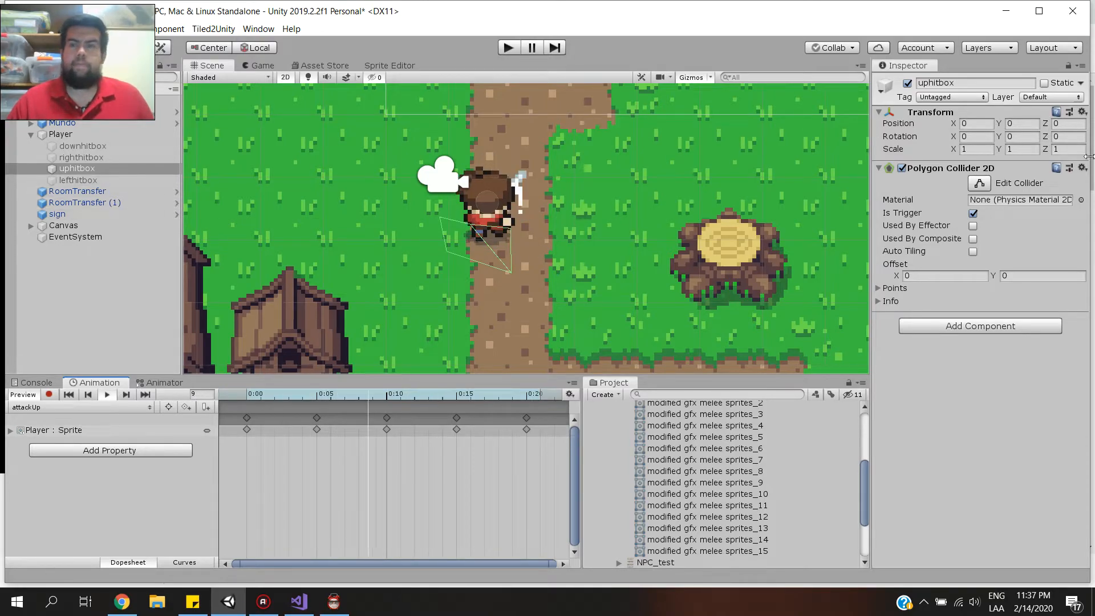
Edit the uphitbox polygon collider, pulling its lower-right point outward and its upper-right and upper-left points up around the player's head.
{"action": "left_click", "coordinate": [979, 183]}
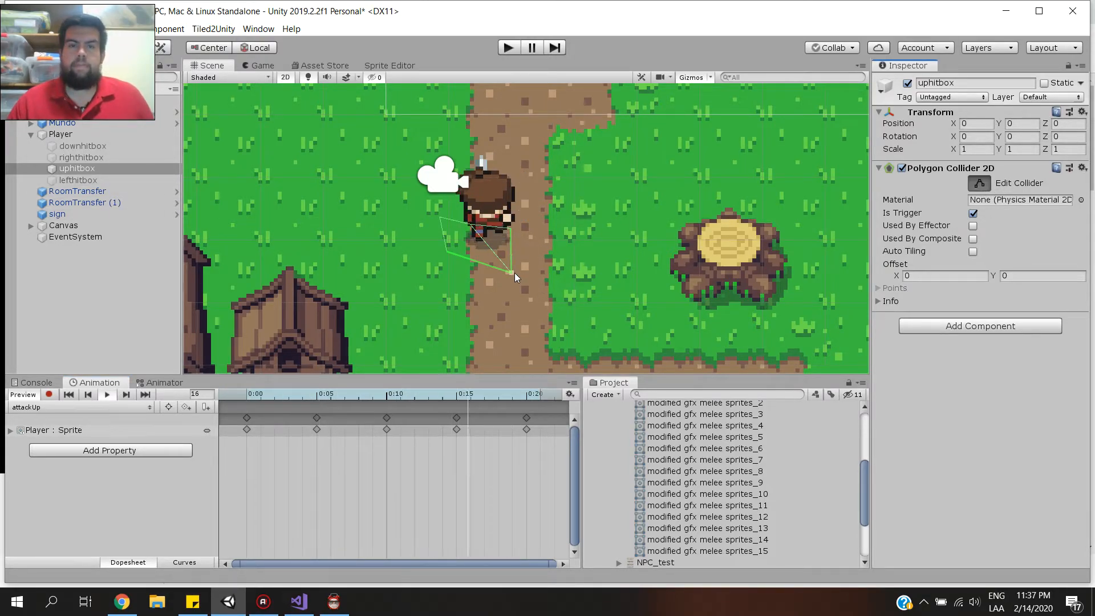
{"action": "left_click_drag", "start_coordinate": [515, 272], "coordinate": [531, 267]}
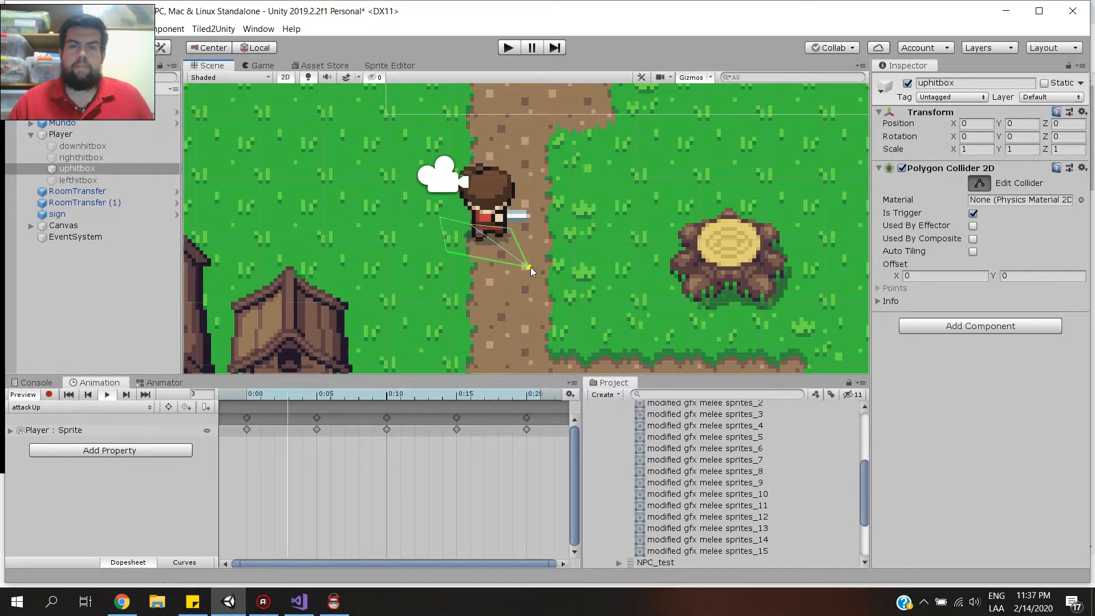
{"action": "left_click_drag", "start_coordinate": [512, 230], "coordinate": [524, 169]}
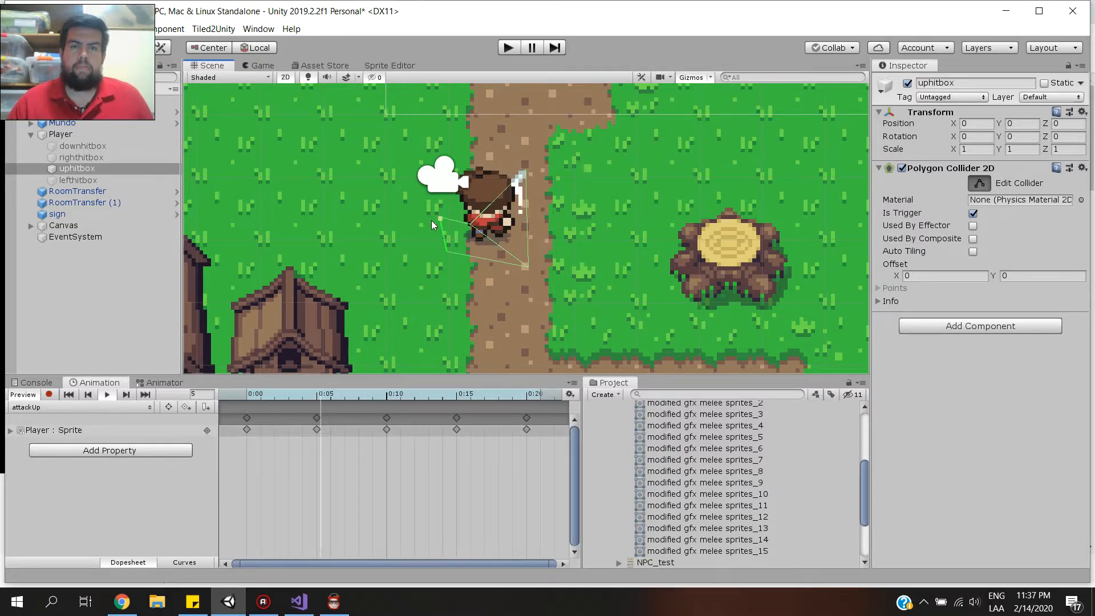
{"action": "left_click_drag", "start_coordinate": [436, 219], "coordinate": [469, 151]}
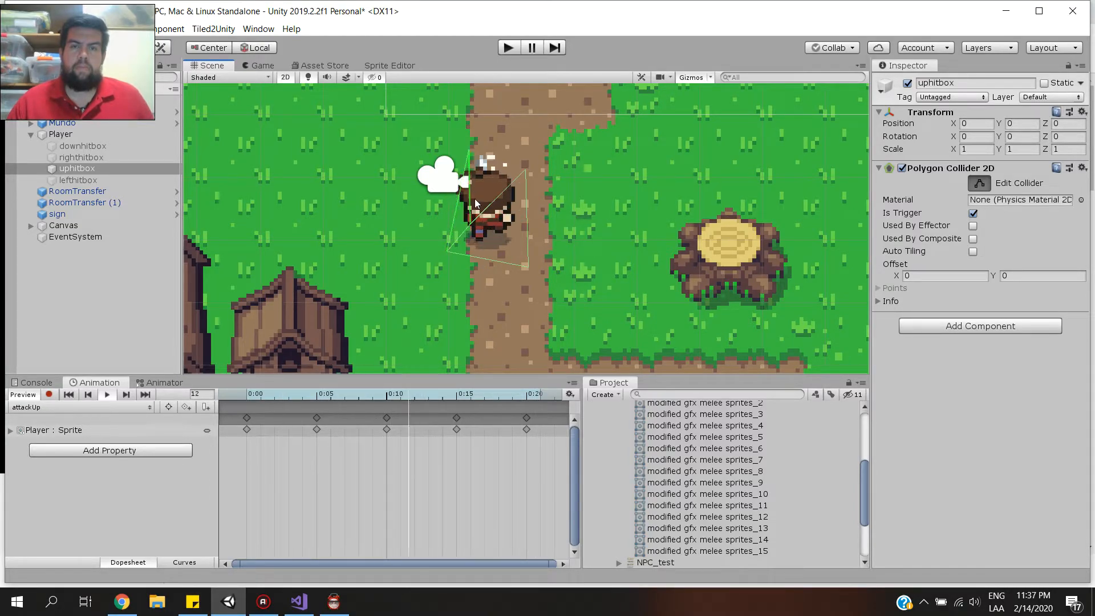
{"action": "left_click_drag", "start_coordinate": [482, 212], "coordinate": [493, 216]}
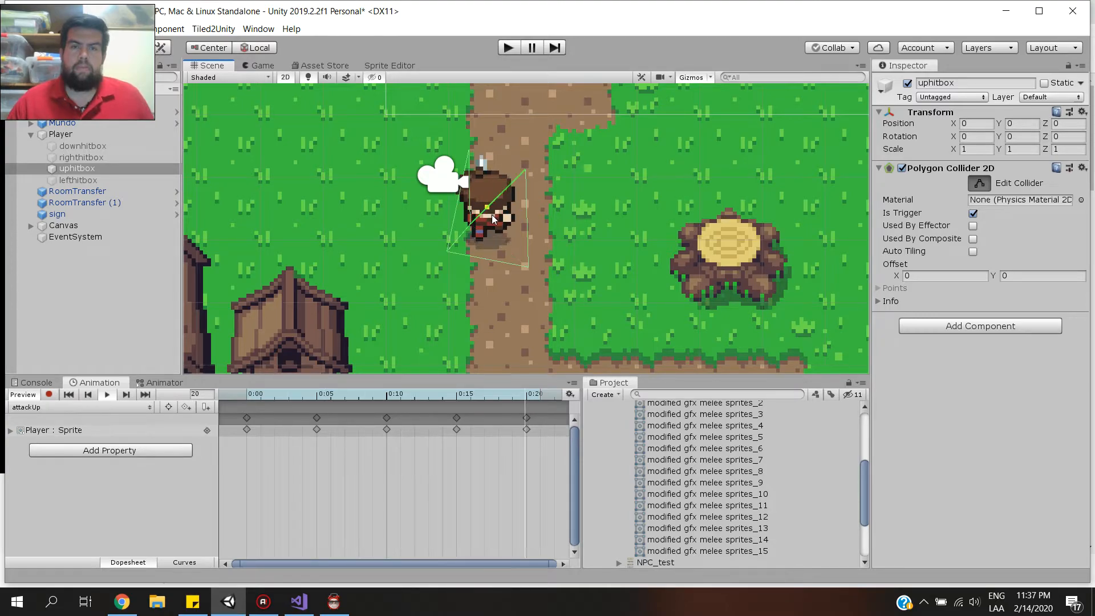
{"action": "key", "text": "ctrl+z"}
Round the uphitbox collider's upper edge over the player's head and raise its two lower corners to the height of the sword swing.
{"action": "left_click_drag", "start_coordinate": [469, 225], "coordinate": [496, 153]}
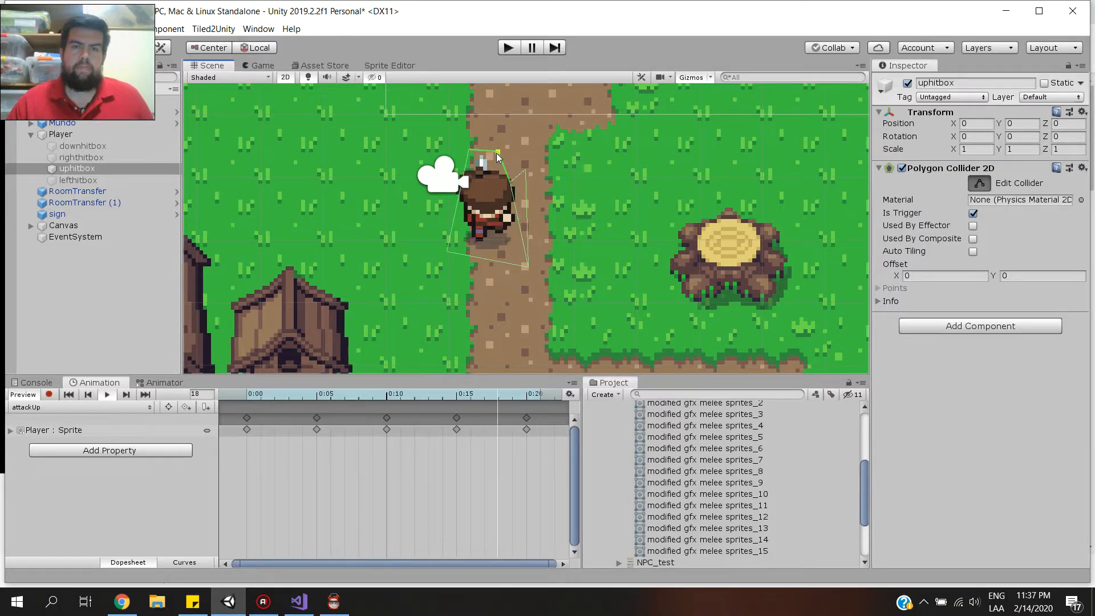
{"action": "left_click_drag", "start_coordinate": [506, 199], "coordinate": [517, 170]}
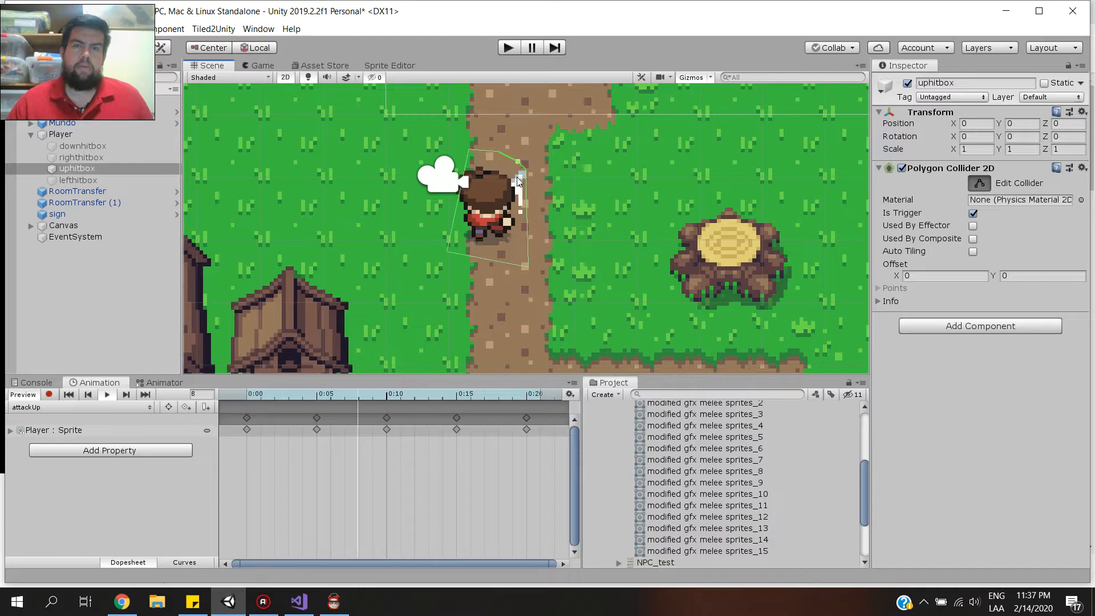
{"action": "left_click_drag", "start_coordinate": [530, 268], "coordinate": [530, 213]}
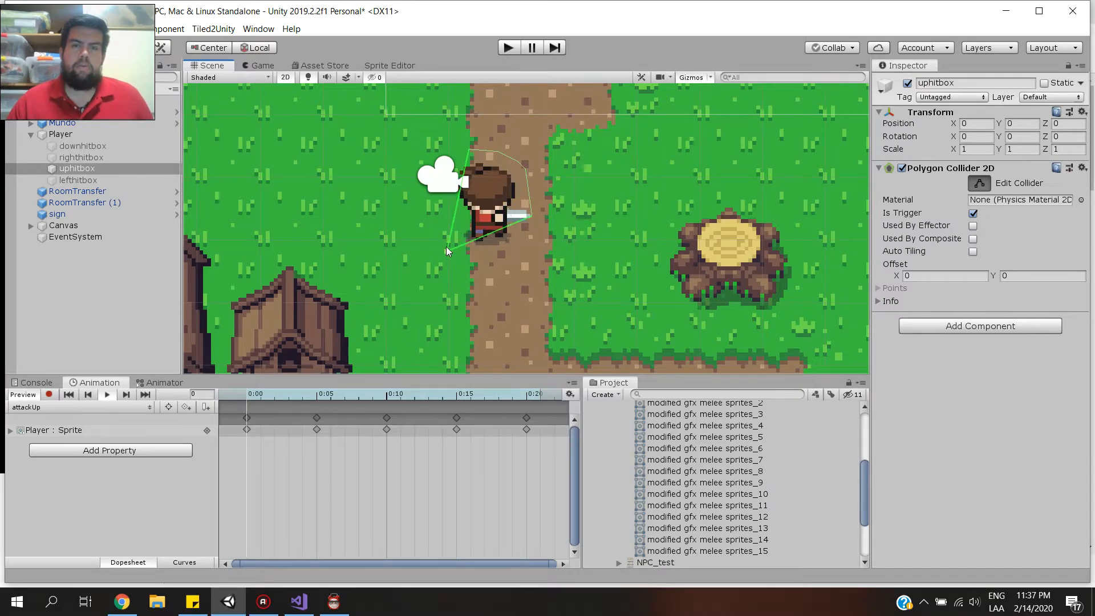
{"action": "left_click_drag", "start_coordinate": [444, 250], "coordinate": [463, 215]}
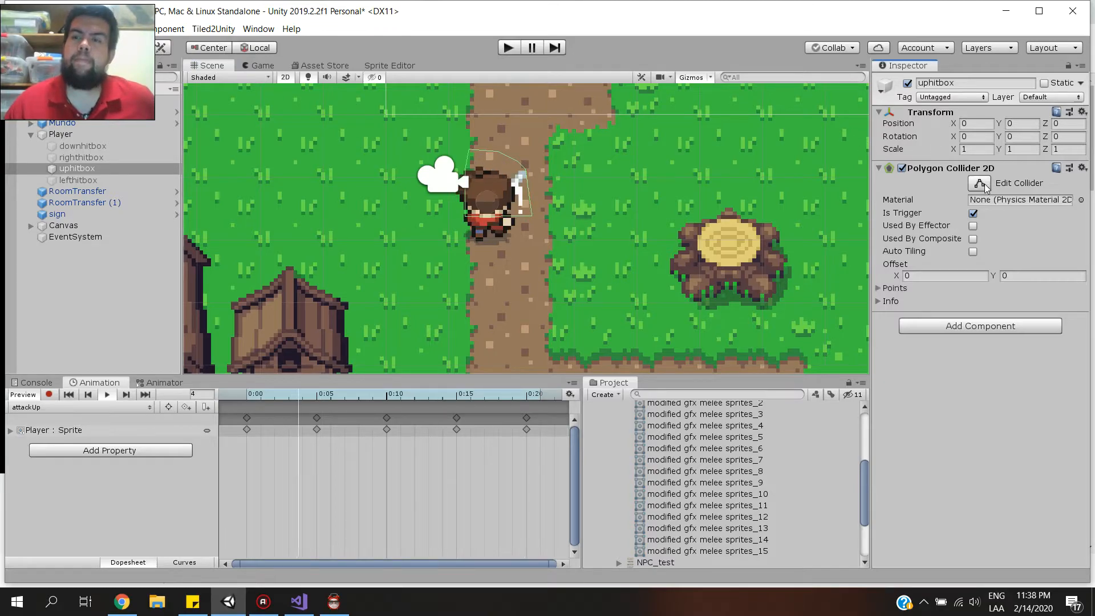
Deactivate the uphitbox object and check the righthitbox collider's shape by temporarily activating that object.
{"action": "left_click", "coordinate": [907, 83]}
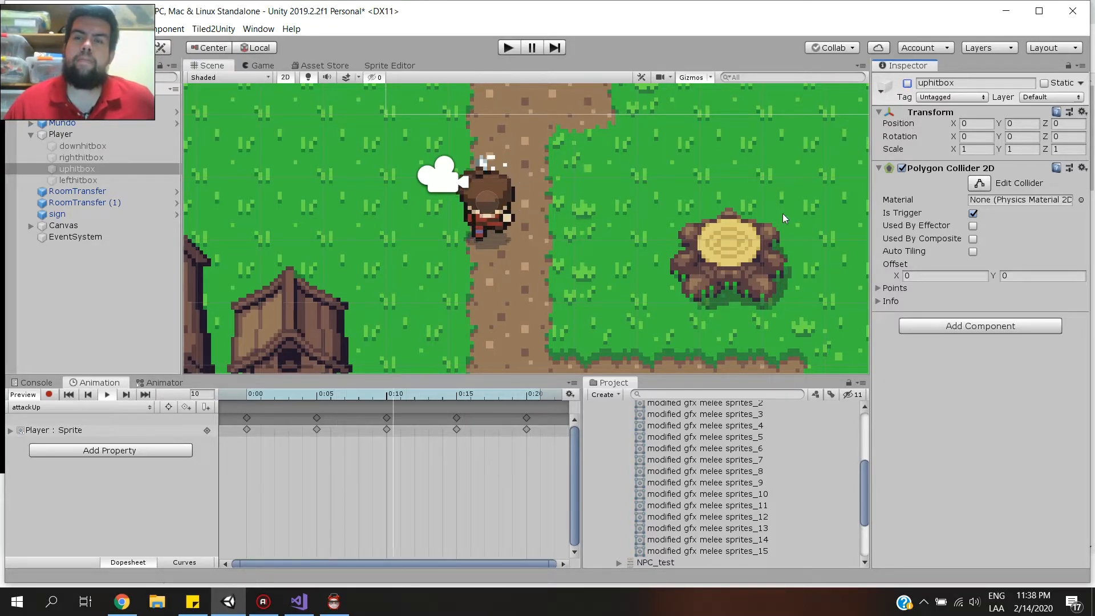
{"action": "left_click", "coordinate": [142, 157]}
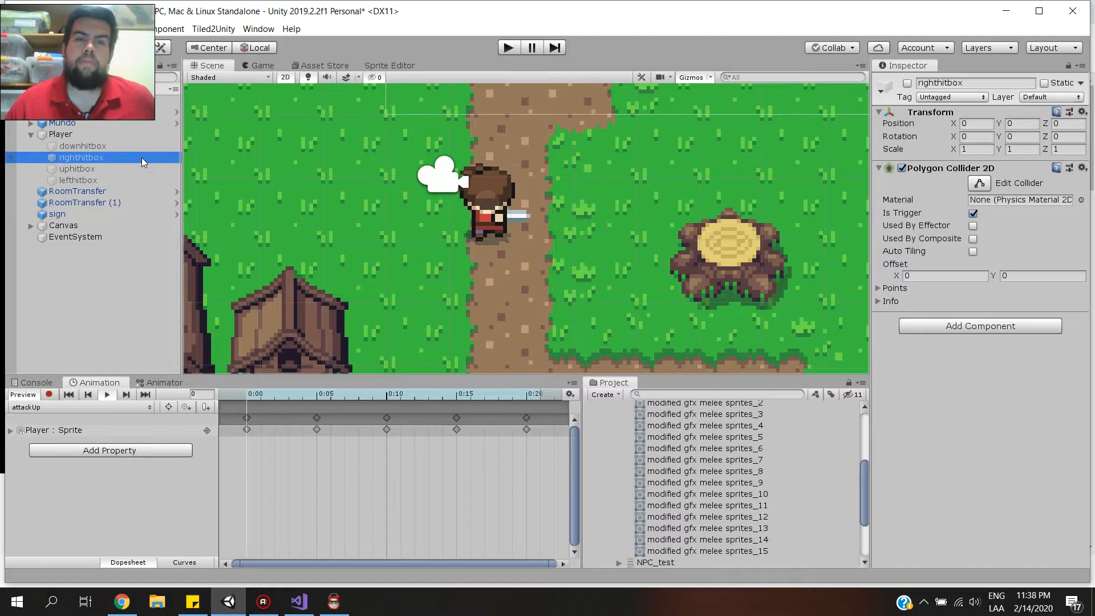
{"action": "left_click", "coordinate": [908, 82]}
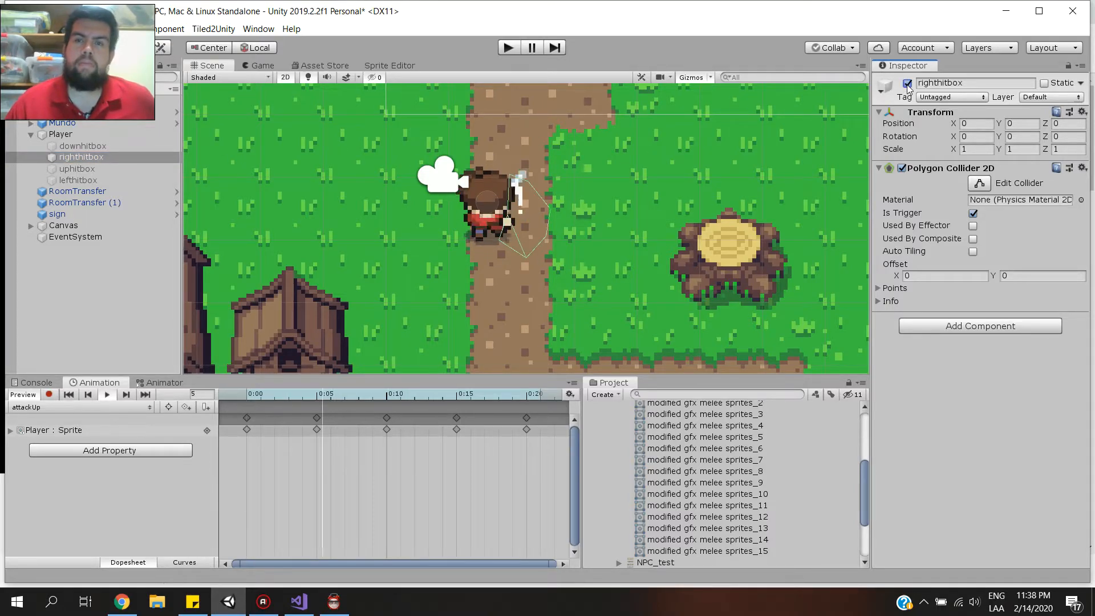
Activate the lefthitbox object and play the attackLeft clip in the animation preview.
{"action": "left_click", "coordinate": [104, 180]}
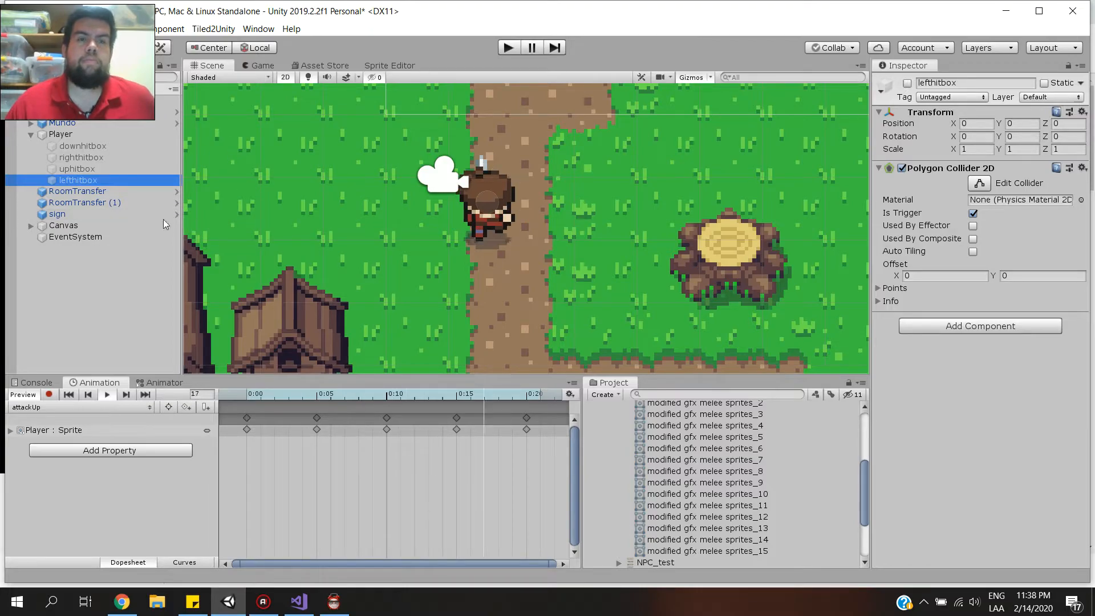
{"action": "left_click", "coordinate": [907, 83]}
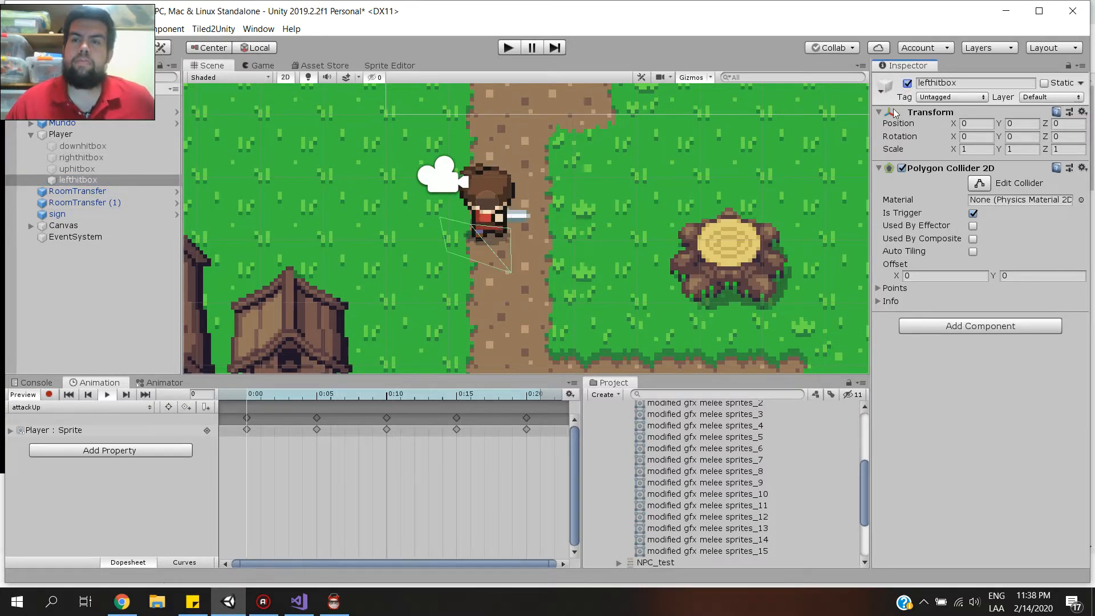
{"action": "left_click", "coordinate": [980, 183]}
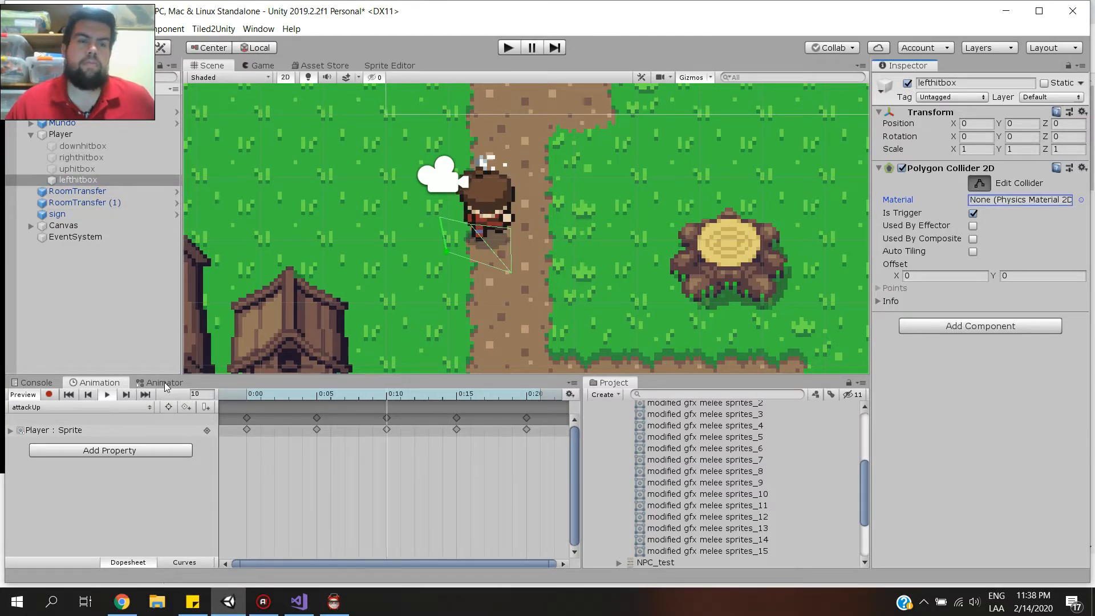
{"action": "left_click", "coordinate": [99, 408]}
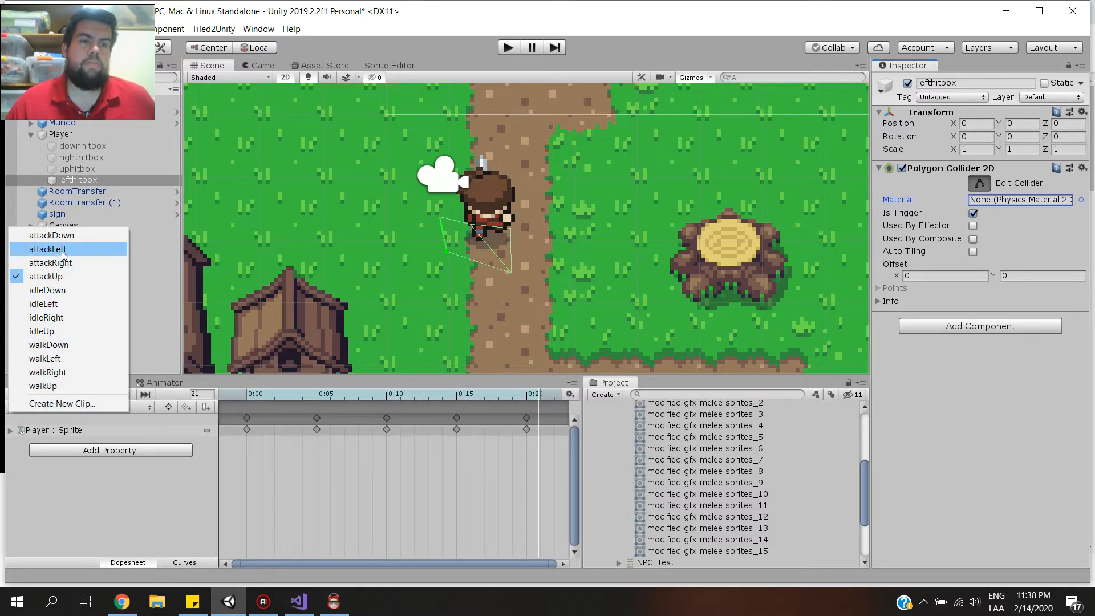
{"action": "left_click", "coordinate": [57, 250]}
{"action": "left_click", "coordinate": [105, 395]}
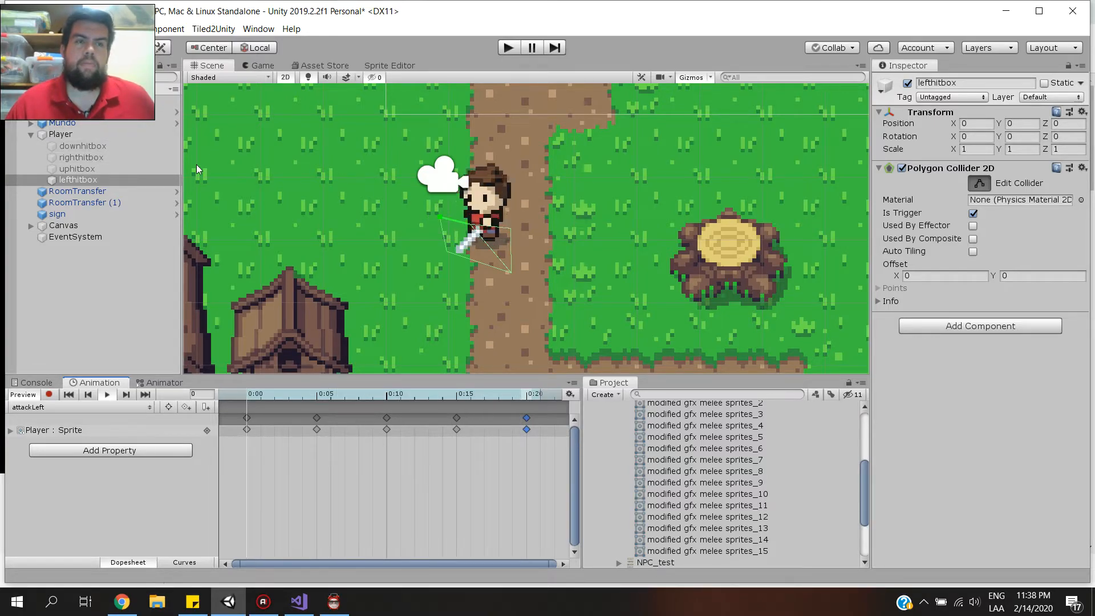
Move the Main Camera up and left, away from the player, to about X 0.2 and Y -0.57.
{"action": "left_click", "coordinate": [45, 98]}
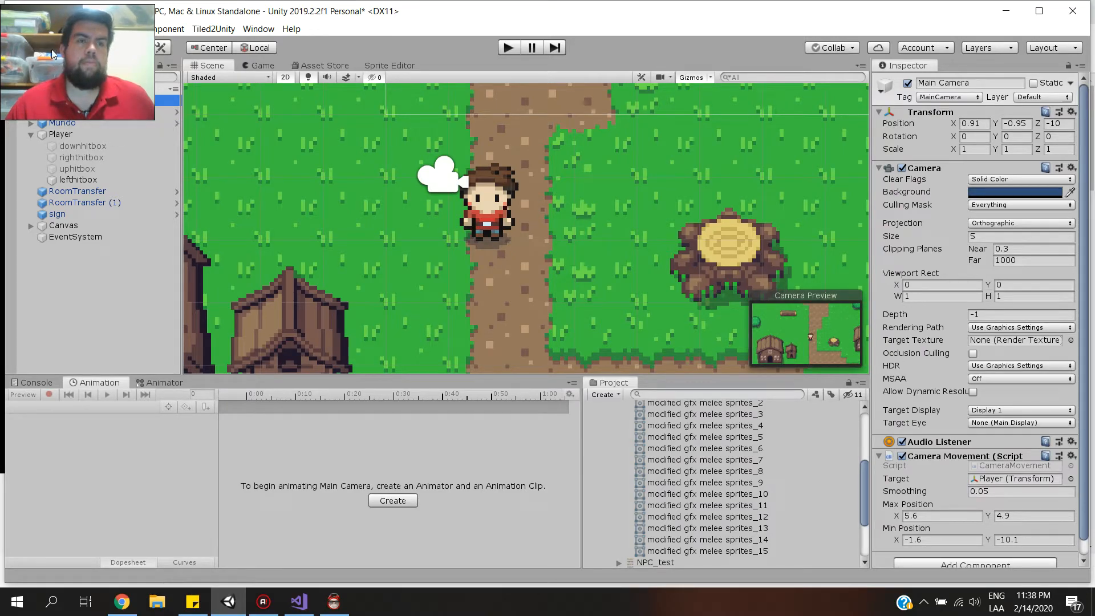
{"action": "scroll", "coordinate": [422, 187], "scroll_direction": "down", "scroll_amount": 2}
{"action": "left_click_drag", "start_coordinate": [437, 172], "coordinate": [402, 154]}
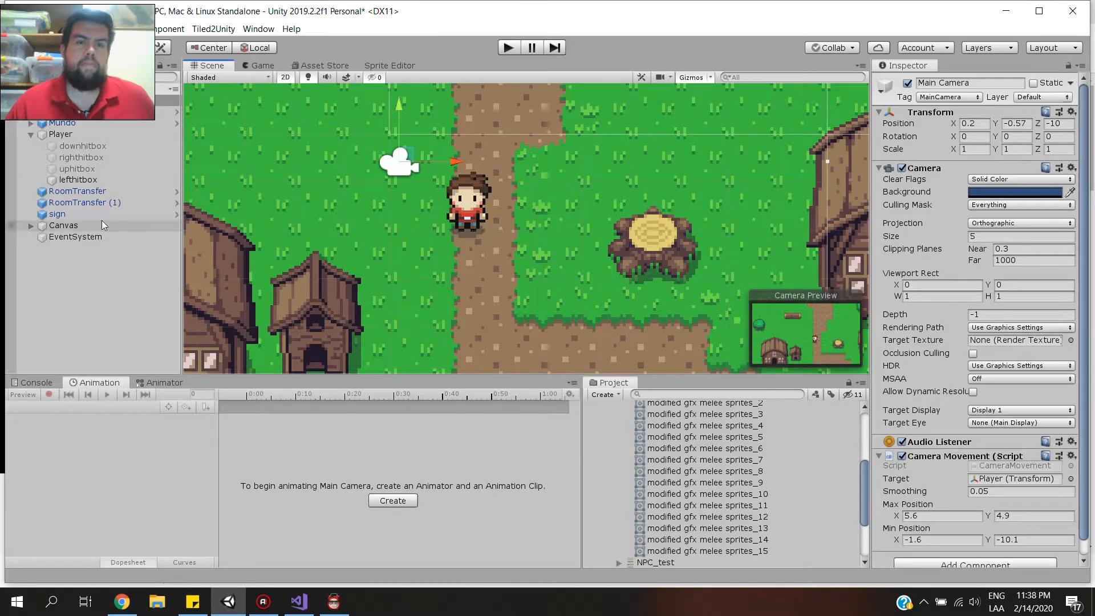
Reselect the lefthitbox object and restart the attackLeft animation preview.
{"action": "left_click", "coordinate": [74, 181]}
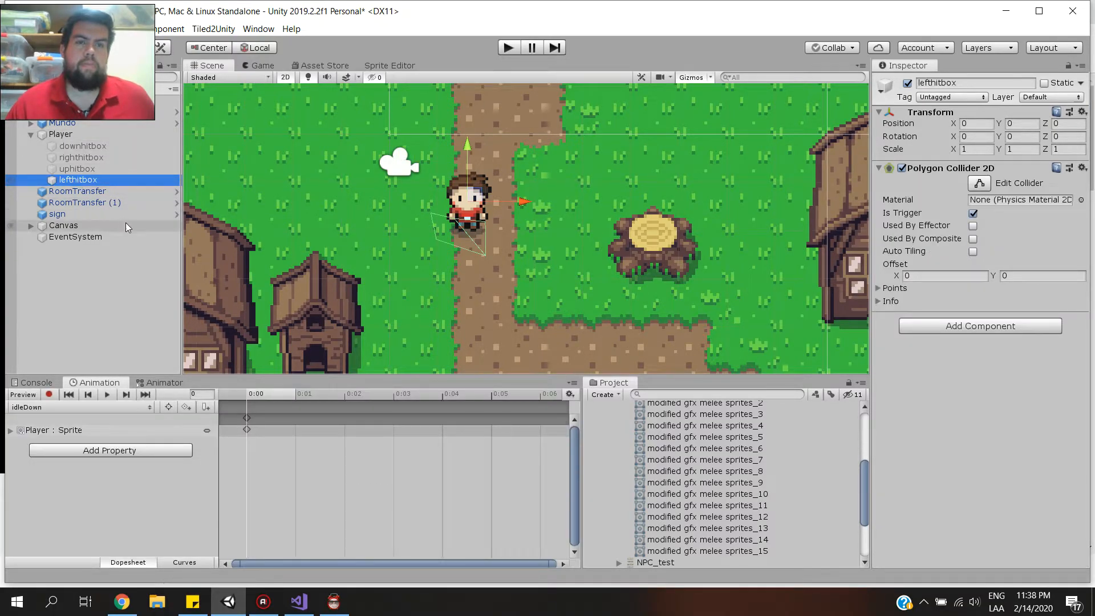
{"action": "left_click", "coordinate": [107, 406]}
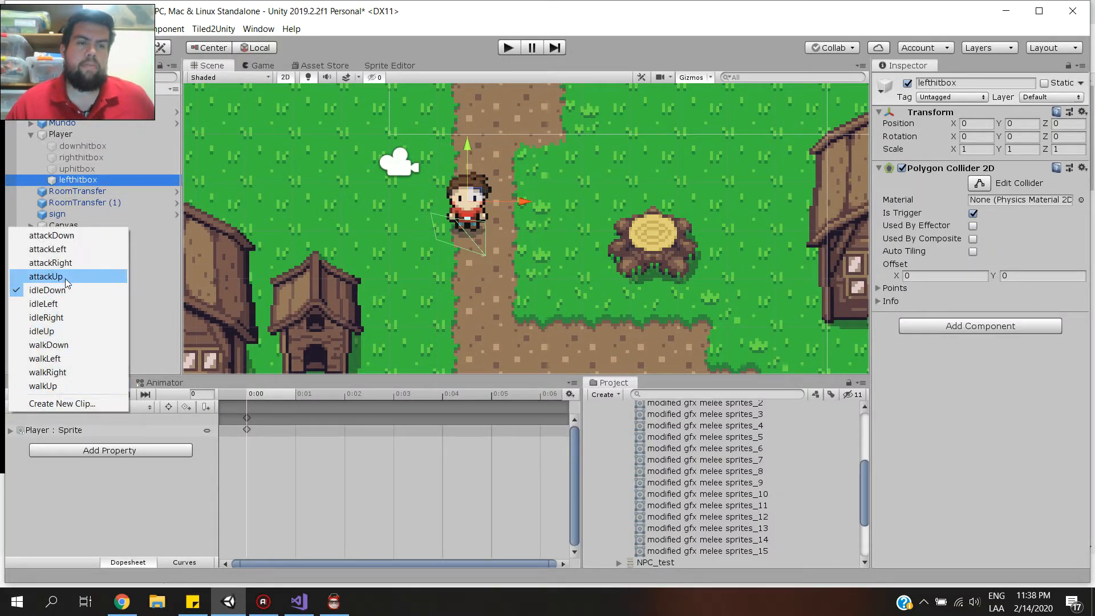
{"action": "left_click", "coordinate": [57, 248]}
{"action": "left_click", "coordinate": [107, 394]}
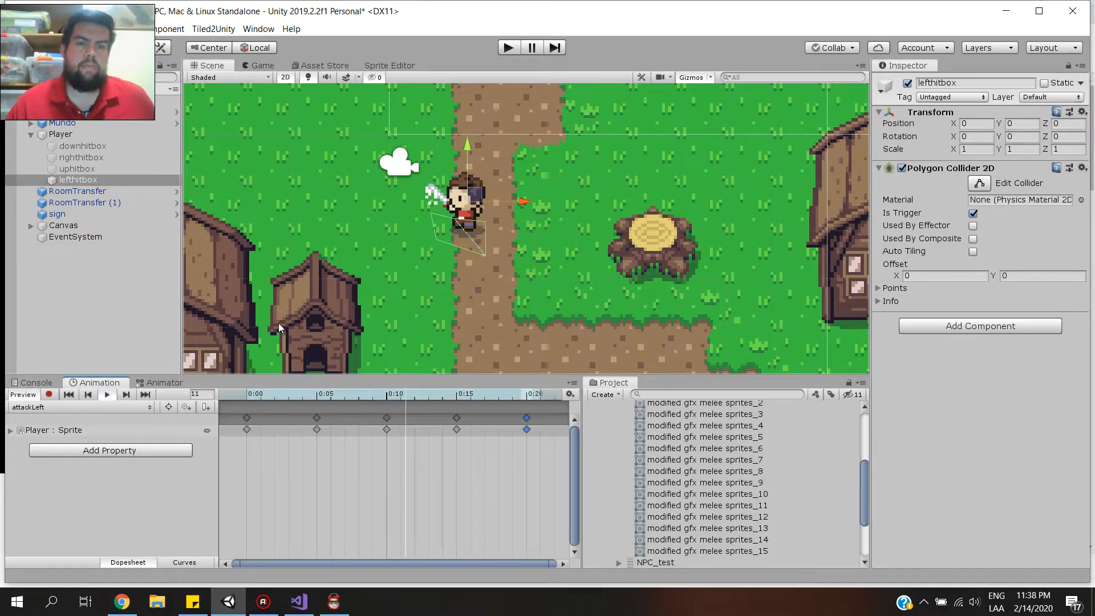
Edit the lefthitbox polygon collider, moving its lower, upper and outer points to cover the sword's reach left of the player.
{"action": "scroll", "coordinate": [466, 197], "scroll_direction": "up", "scroll_amount": 3}
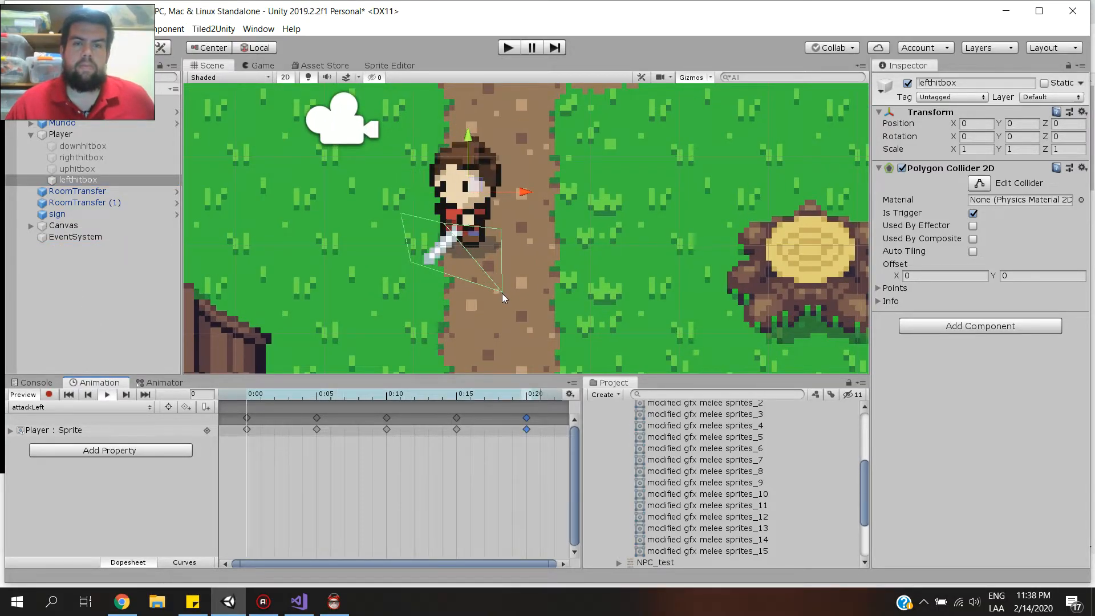
{"action": "left_click", "coordinate": [979, 182]}
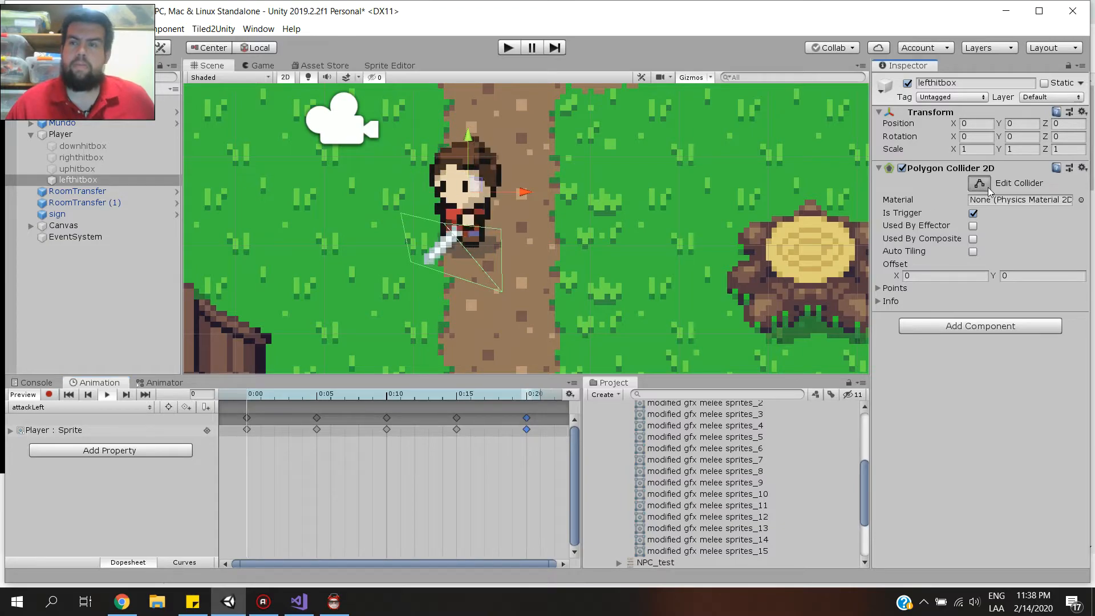
{"action": "left_click_drag", "start_coordinate": [504, 292], "coordinate": [424, 271]}
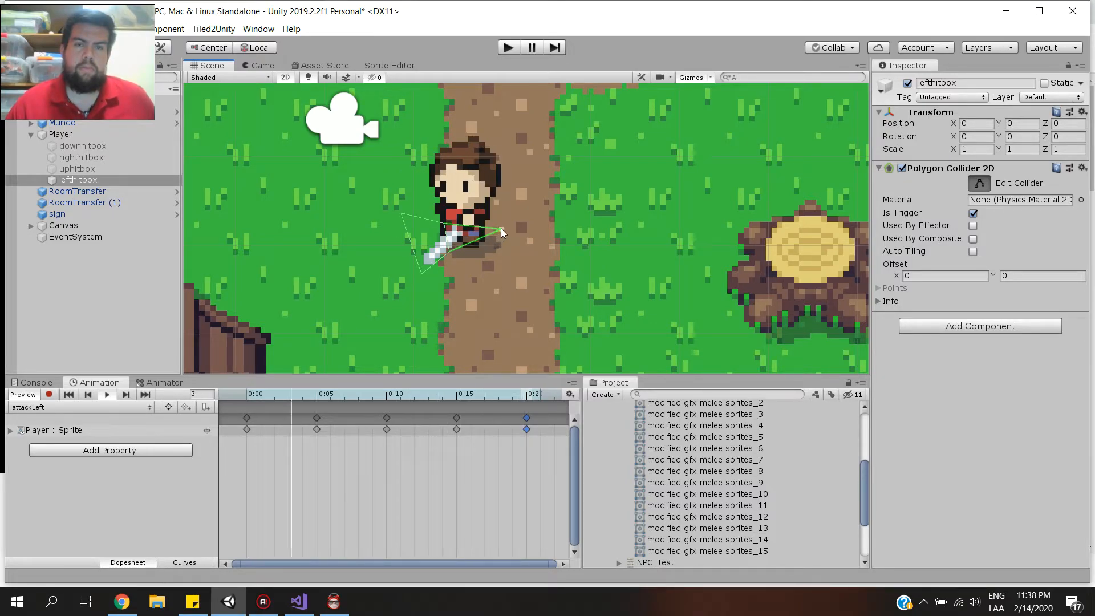
{"action": "left_click_drag", "start_coordinate": [405, 214], "coordinate": [397, 157]}
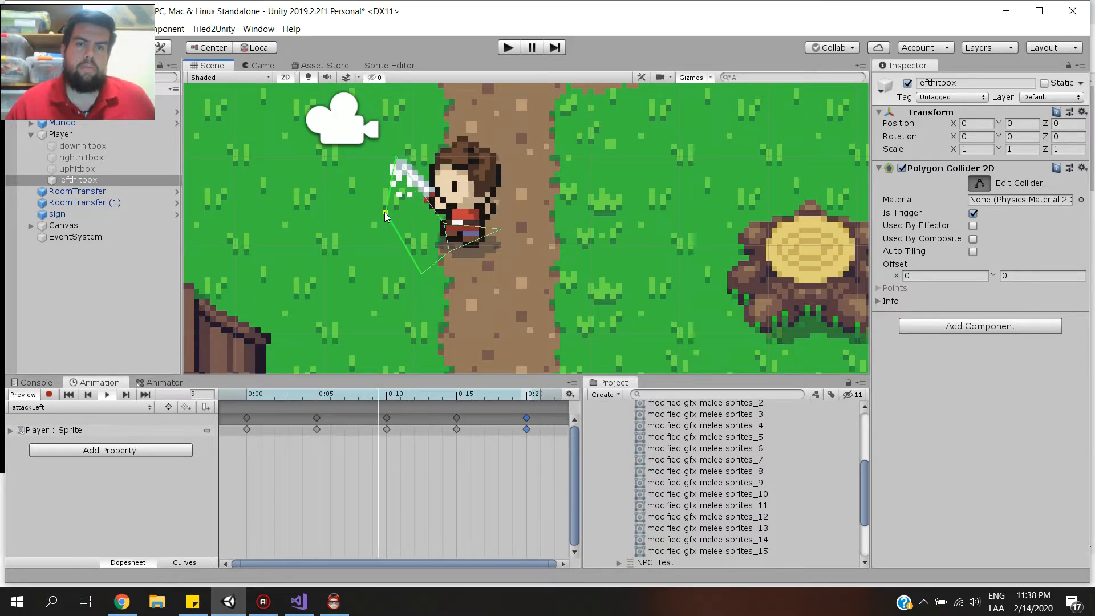
{"action": "left_click_drag", "start_coordinate": [383, 212], "coordinate": [378, 213]}
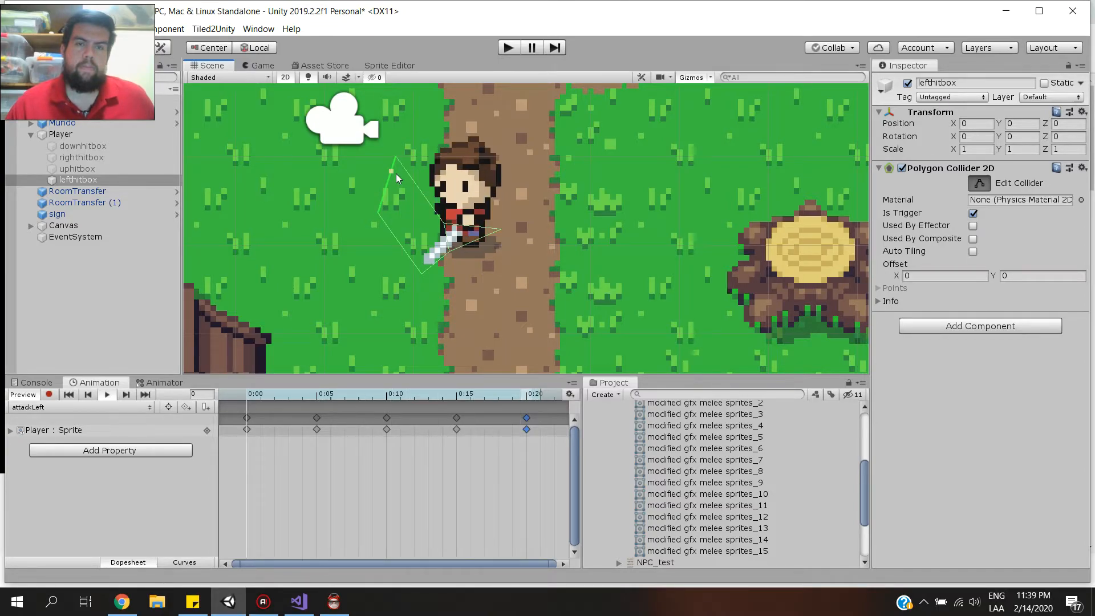
Add a lefthitbox collider point beside the player's head and pull the collider's right-hand point in to the player's left side.
{"action": "left_click_drag", "start_coordinate": [425, 175], "coordinate": [432, 165]}
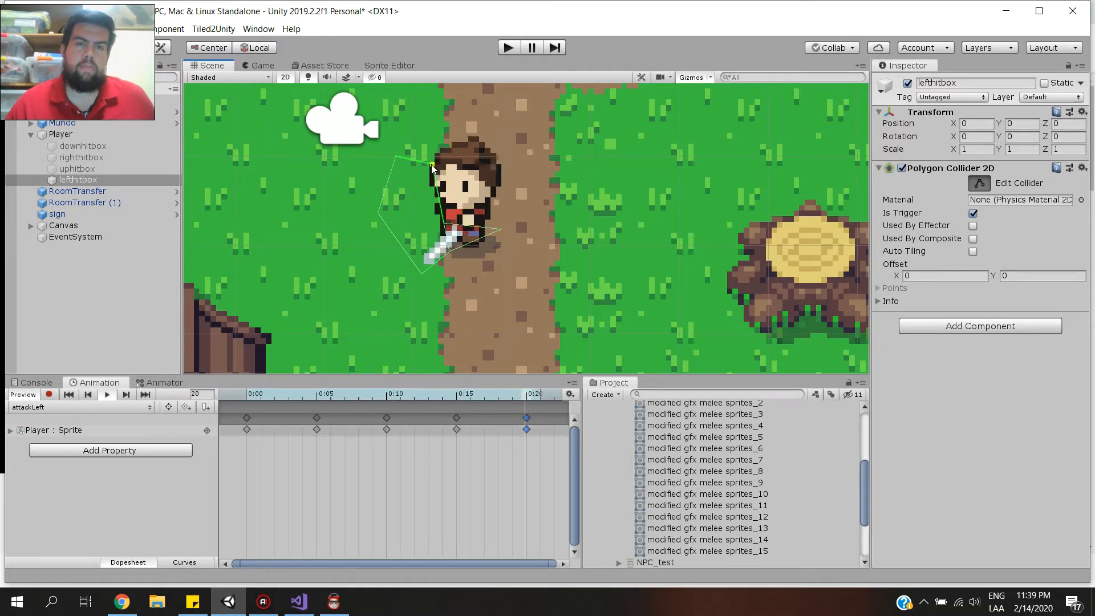
{"action": "left_click_drag", "start_coordinate": [501, 232], "coordinate": [445, 236]}
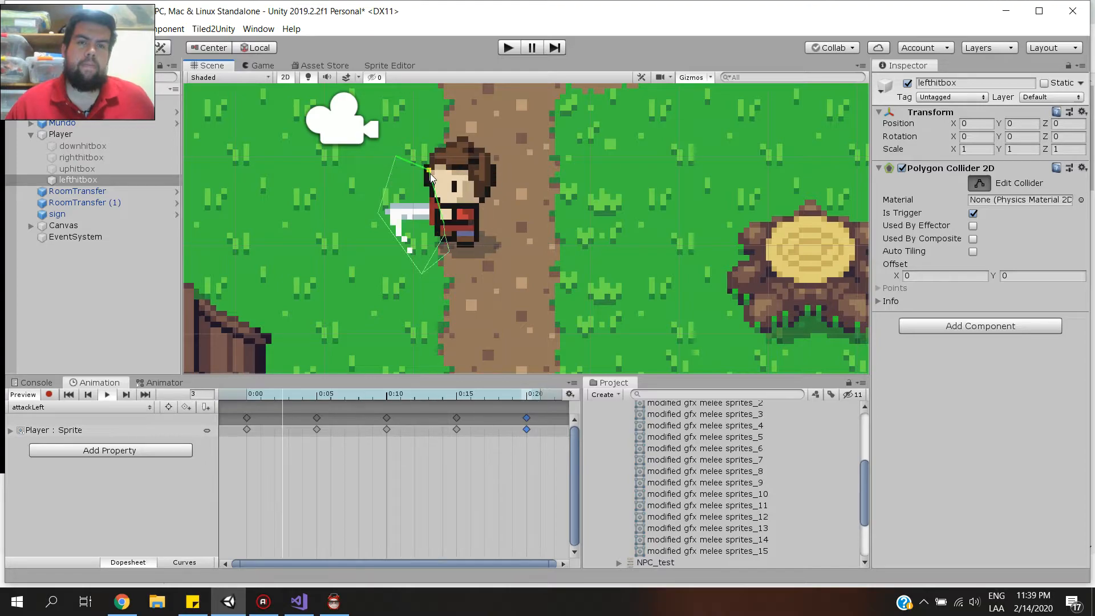
{"action": "left_click_drag", "start_coordinate": [433, 168], "coordinate": [432, 168]}
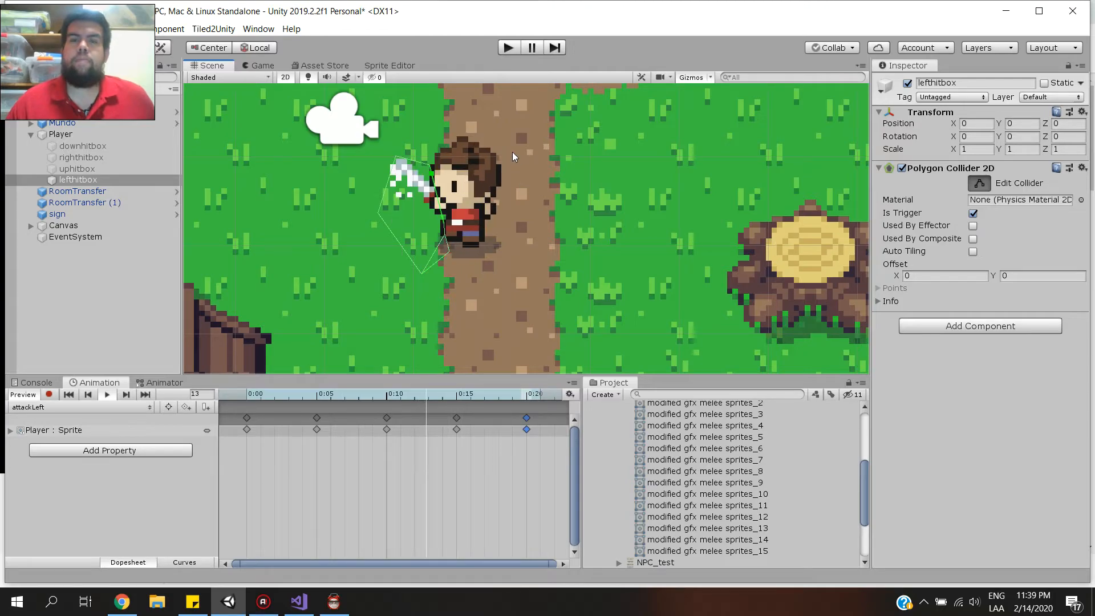
Finish editing the lefthitbox polygon collider and deactivate the lefthitbox object.
{"action": "left_click", "coordinate": [979, 183]}
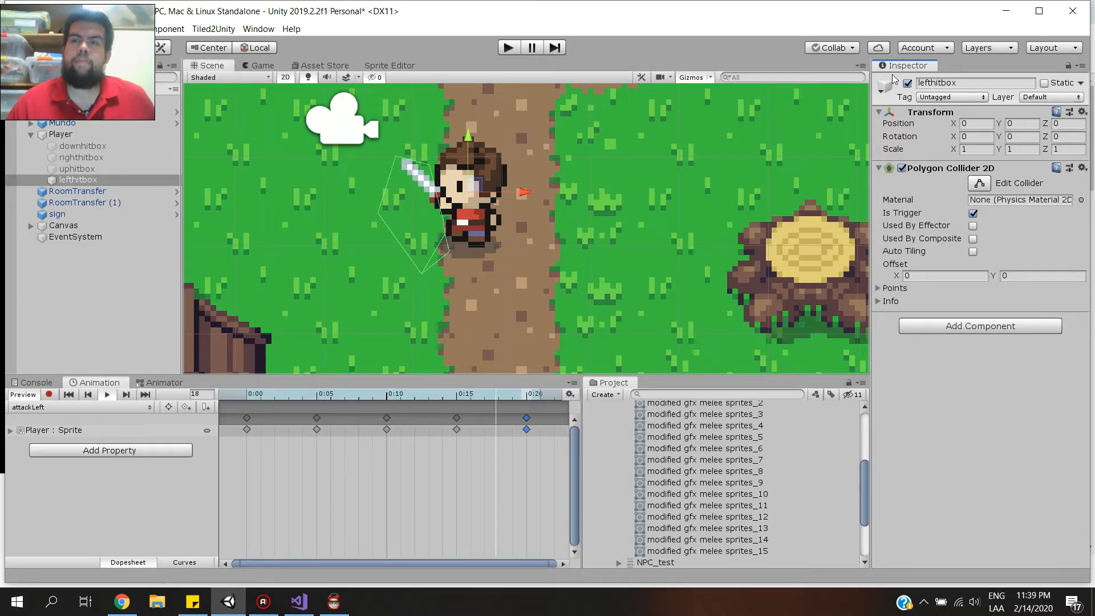
{"action": "left_click", "coordinate": [907, 84]}
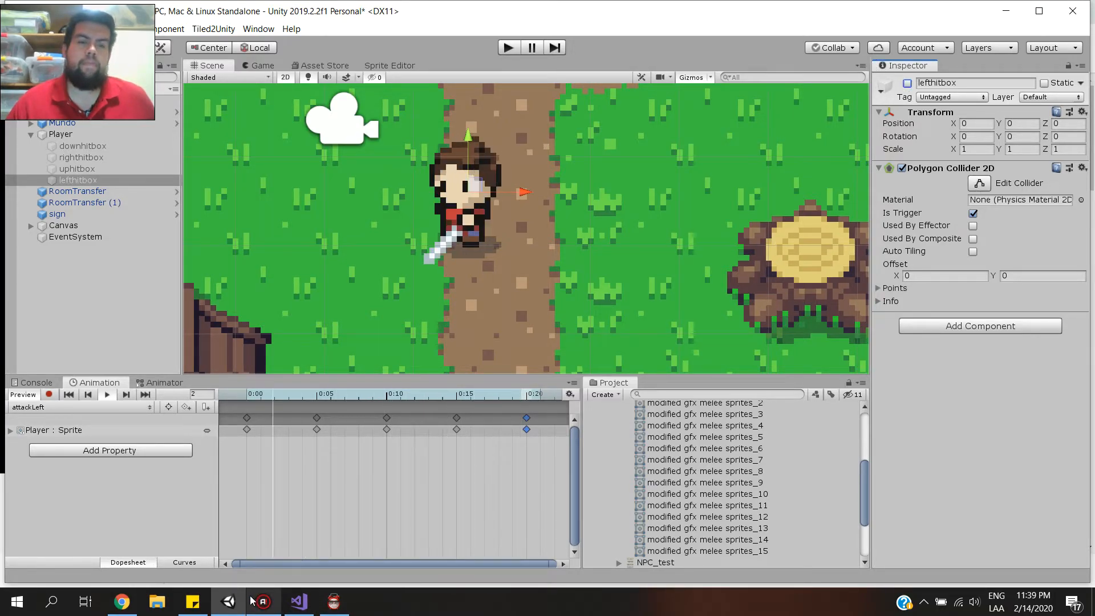
Switch to Chrome and watch the Part 12 tutorial's section on the remaining hitboxes and recording them in the attack animations.
{"action": "left_click", "coordinate": [122, 602]}
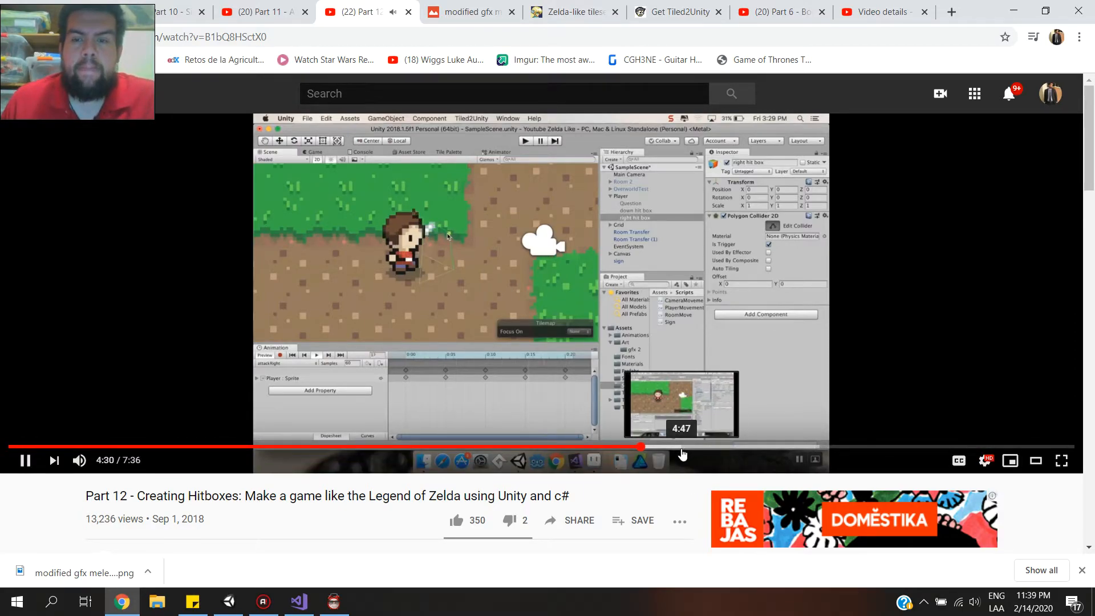
{"action": "scroll", "coordinate": [674, 487], "scroll_direction": "down", "scroll_amount": 3}
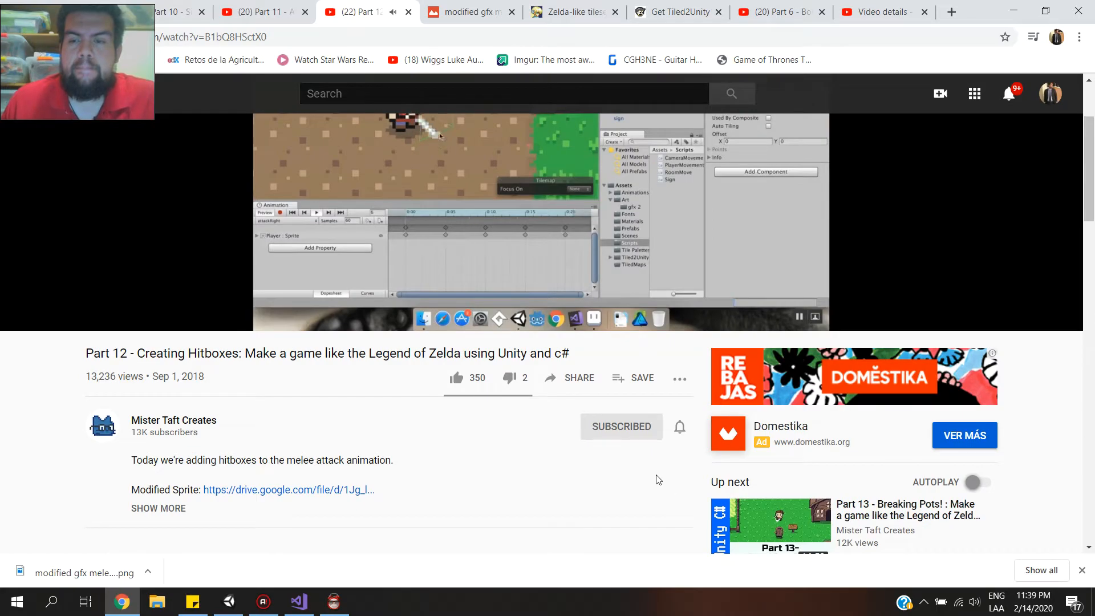
{"action": "scroll", "coordinate": [643, 465], "scroll_direction": "up", "scroll_amount": 3}
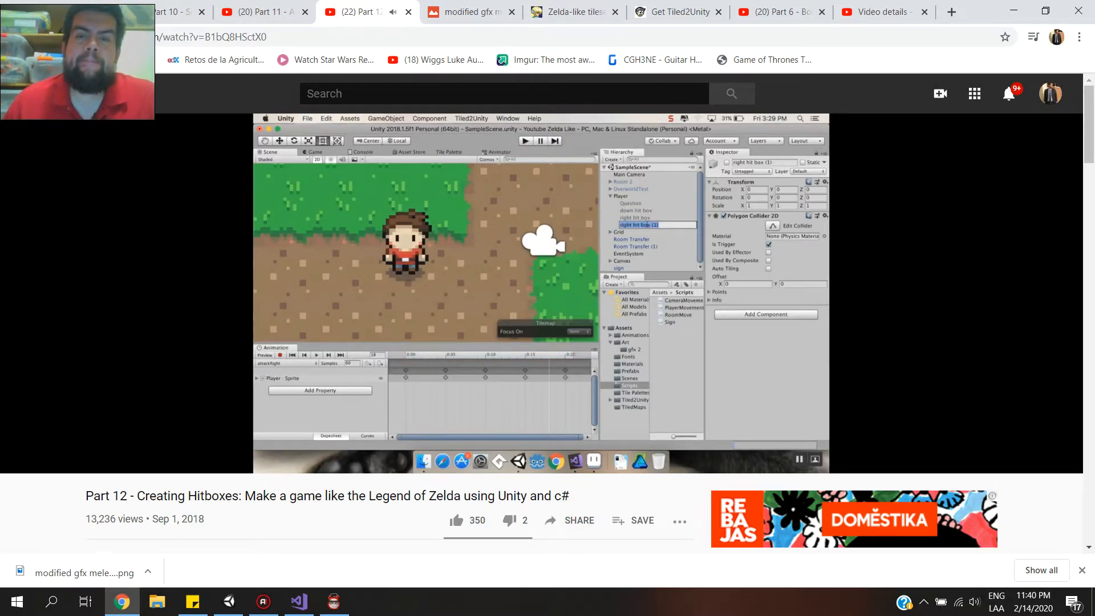
{"action": "left_click", "coordinate": [740, 447]}
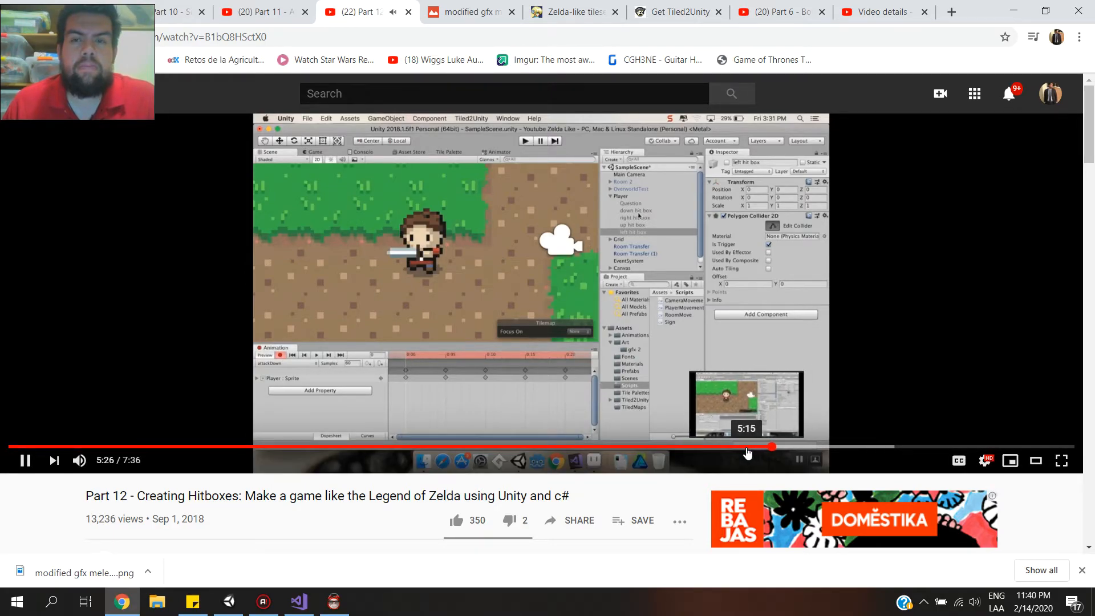
{"action": "left_click", "coordinate": [747, 447]}
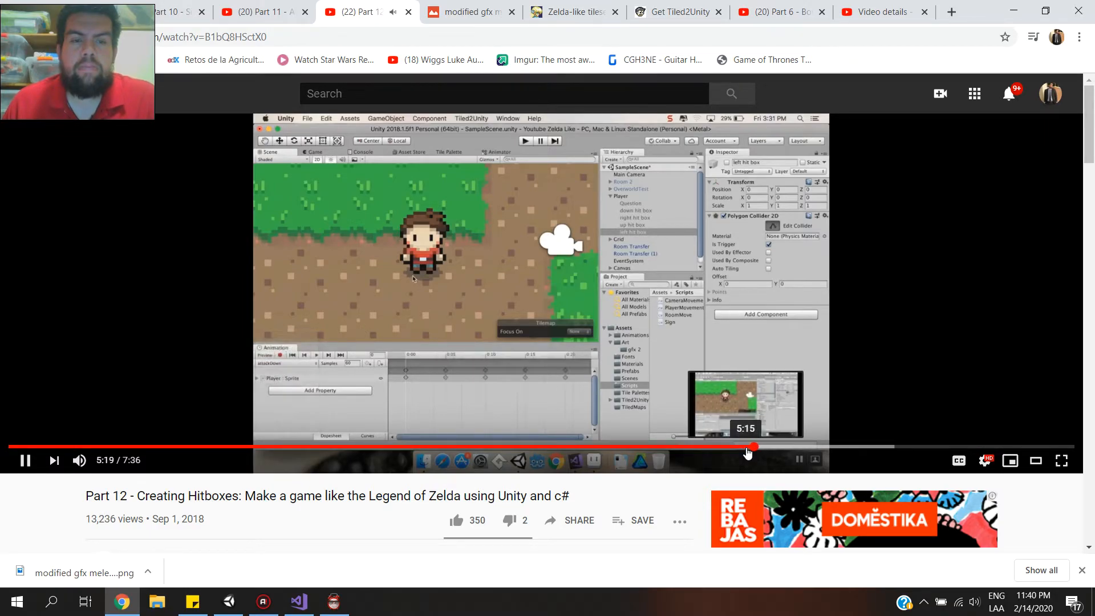
{"action": "left_click", "coordinate": [718, 448]}
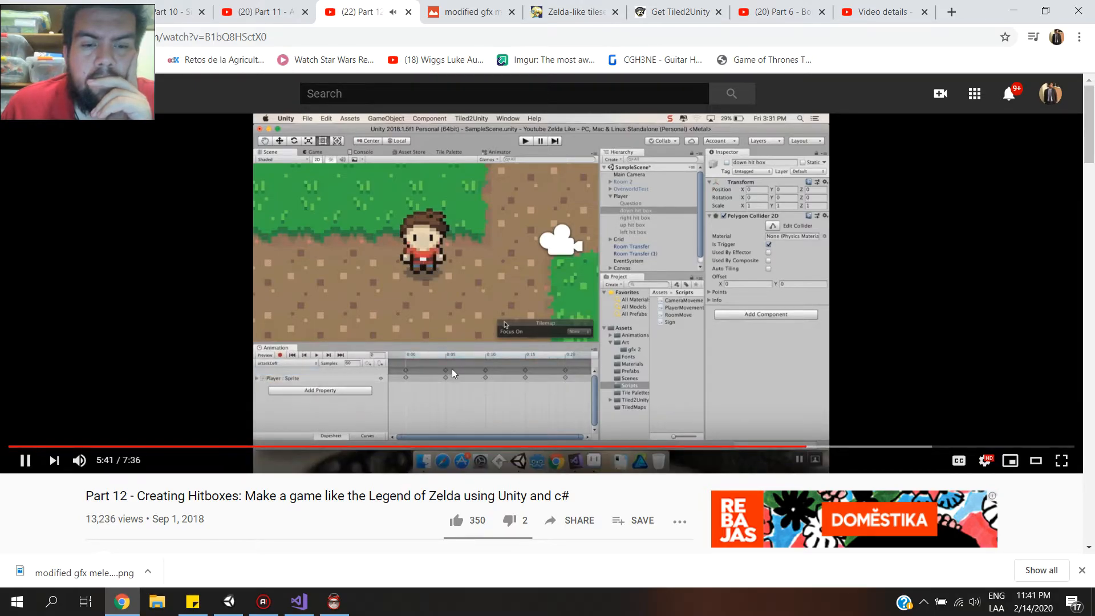
Switch back to Unity and record a keyframe that activates downhitbox at frame 0 of the attackDown clip.
{"action": "left_click", "coordinate": [228, 602]}
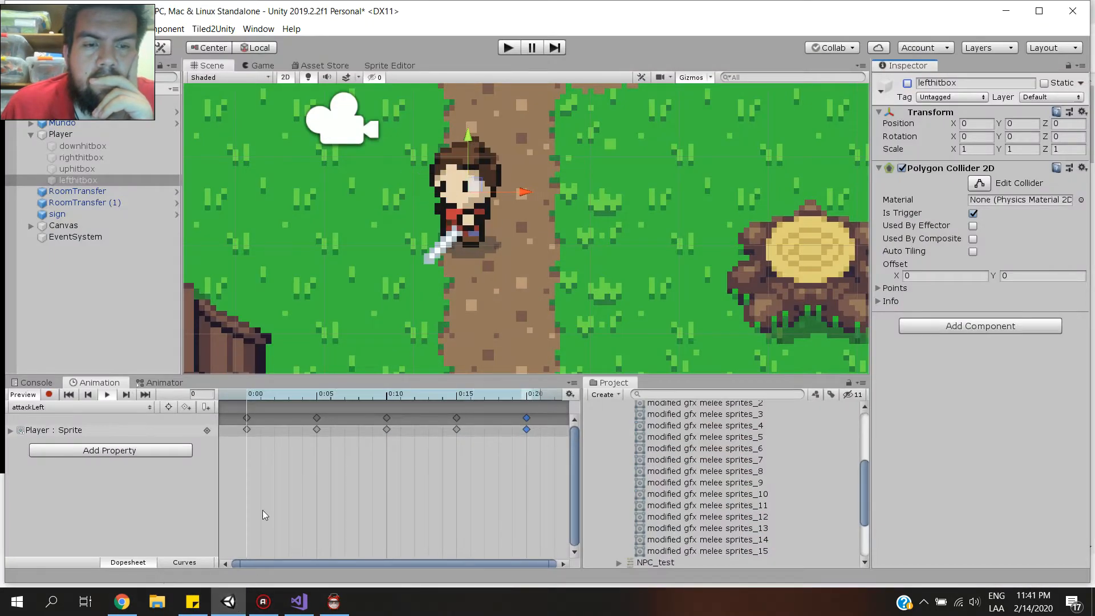
{"action": "left_click", "coordinate": [88, 408]}
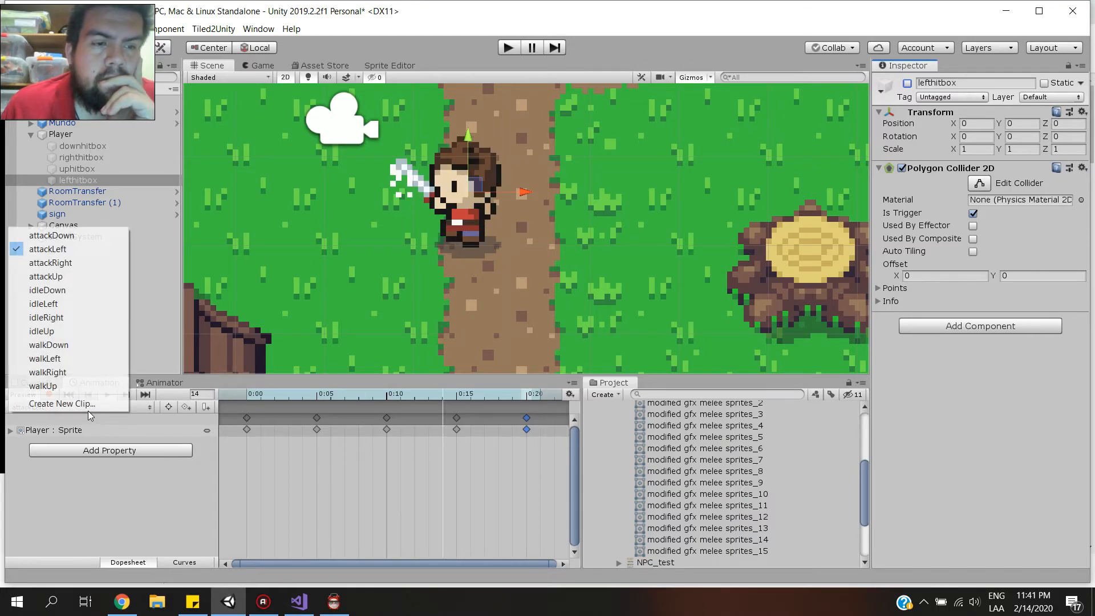
{"action": "left_click", "coordinate": [84, 236]}
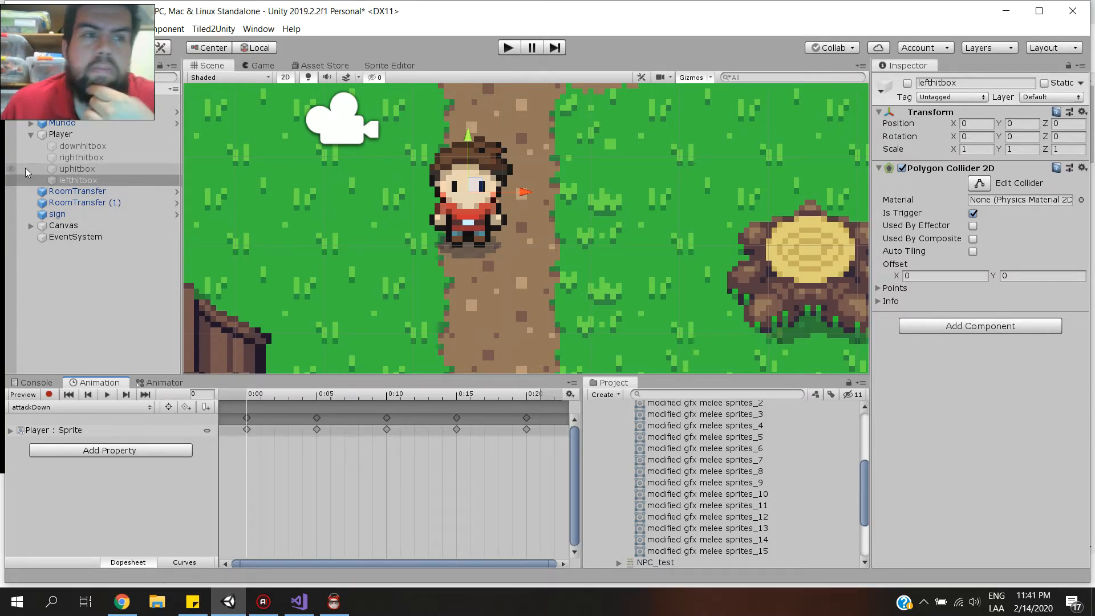
{"action": "left_click", "coordinate": [78, 158]}
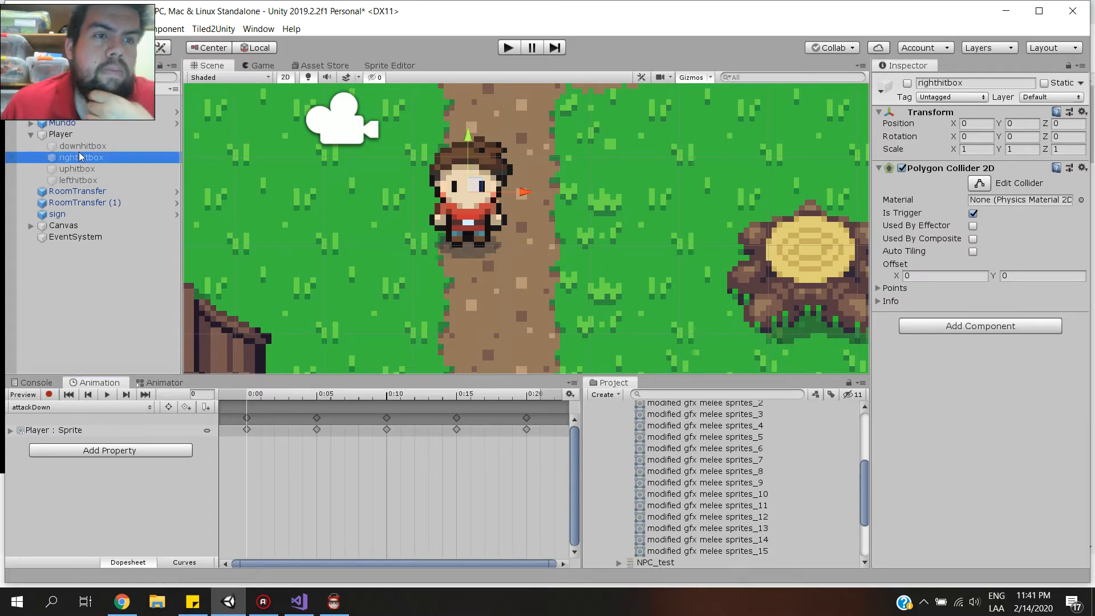
{"action": "left_click", "coordinate": [80, 146]}
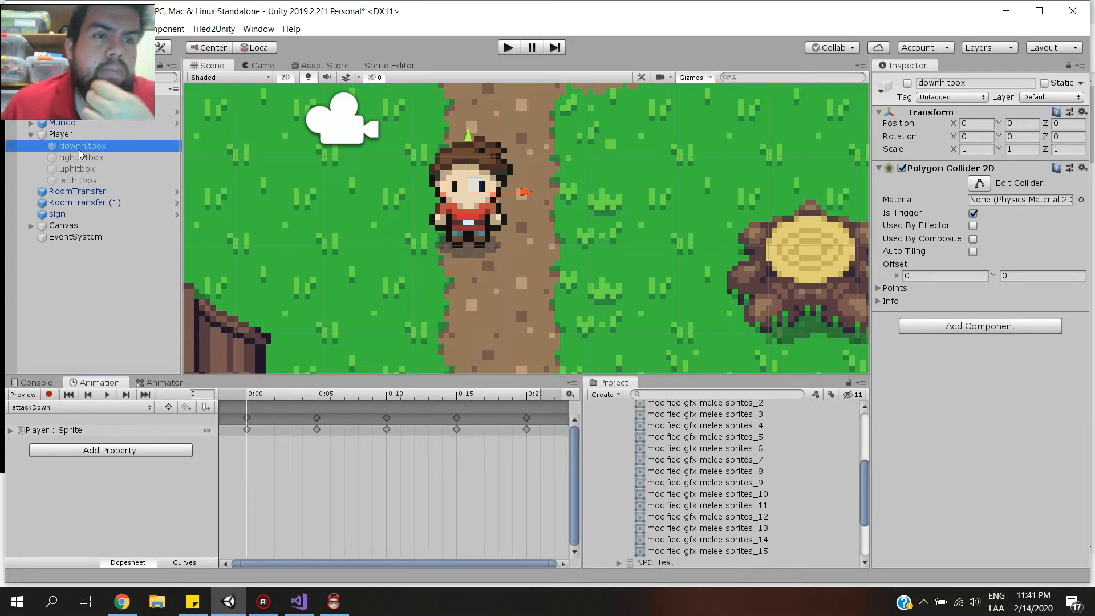
{"action": "left_click", "coordinate": [50, 395]}
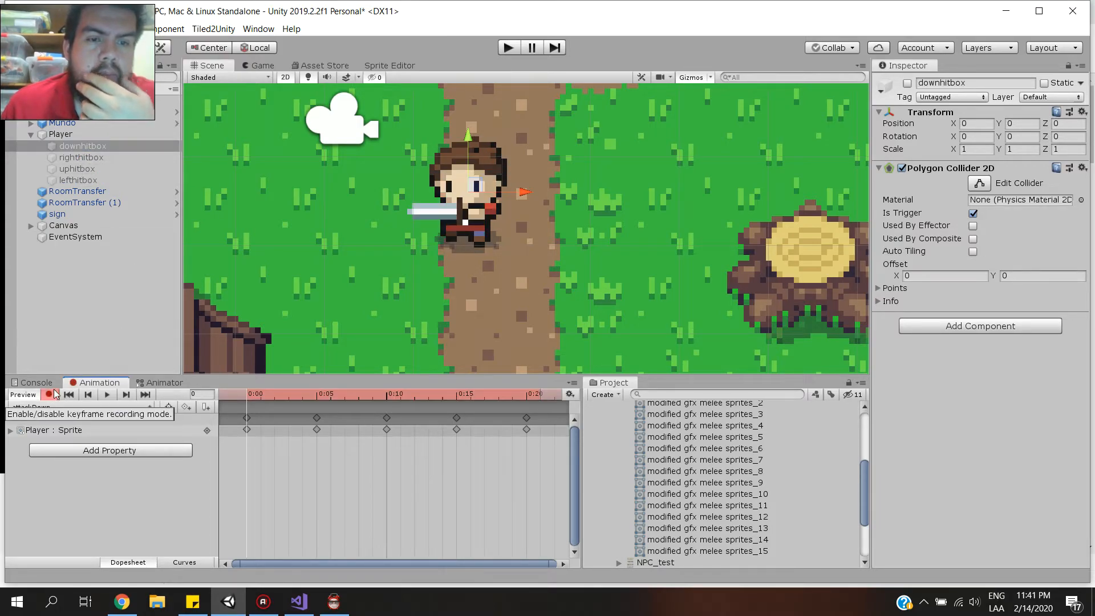
{"action": "left_click", "coordinate": [907, 83]}
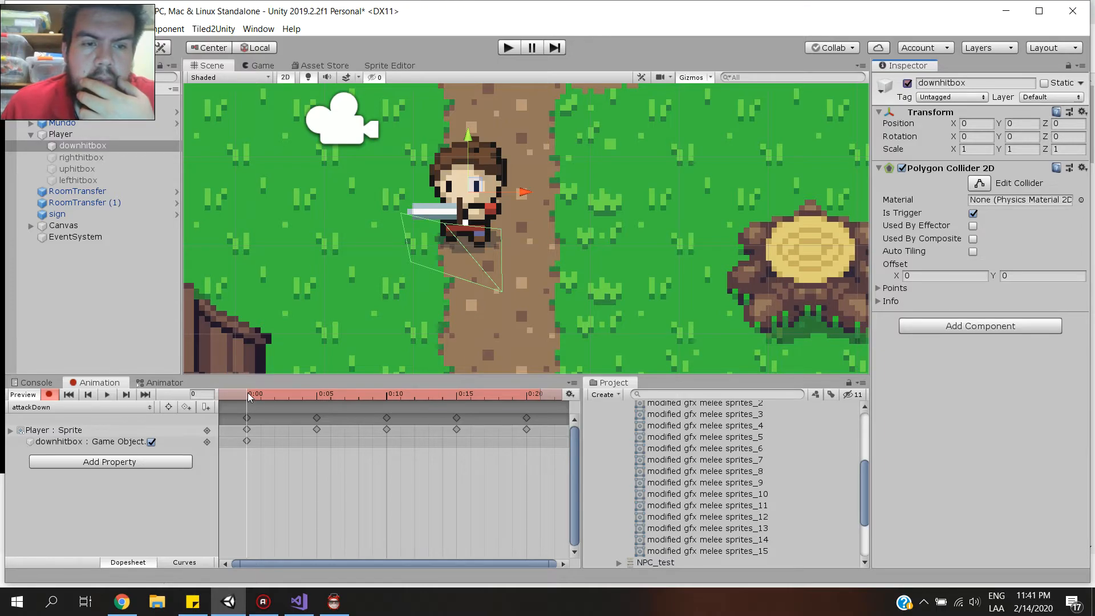
Record a keyframe that deactivates downhitbox at frame 21 of the attackDown clip and stop recording.
{"action": "left_click_drag", "start_coordinate": [247, 395], "coordinate": [504, 406]}
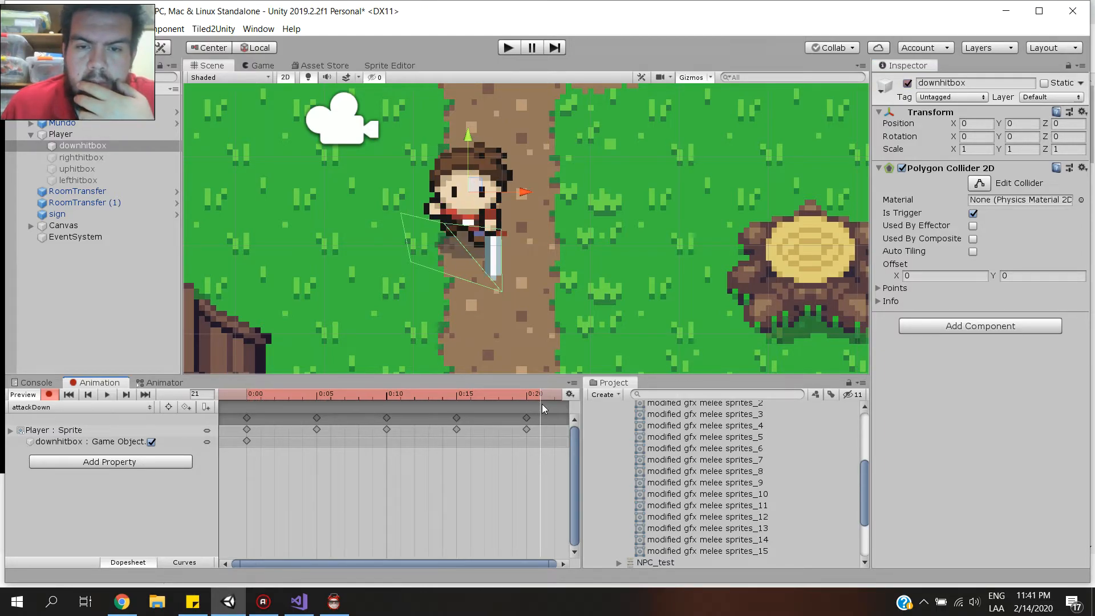
{"action": "left_click", "coordinate": [907, 84]}
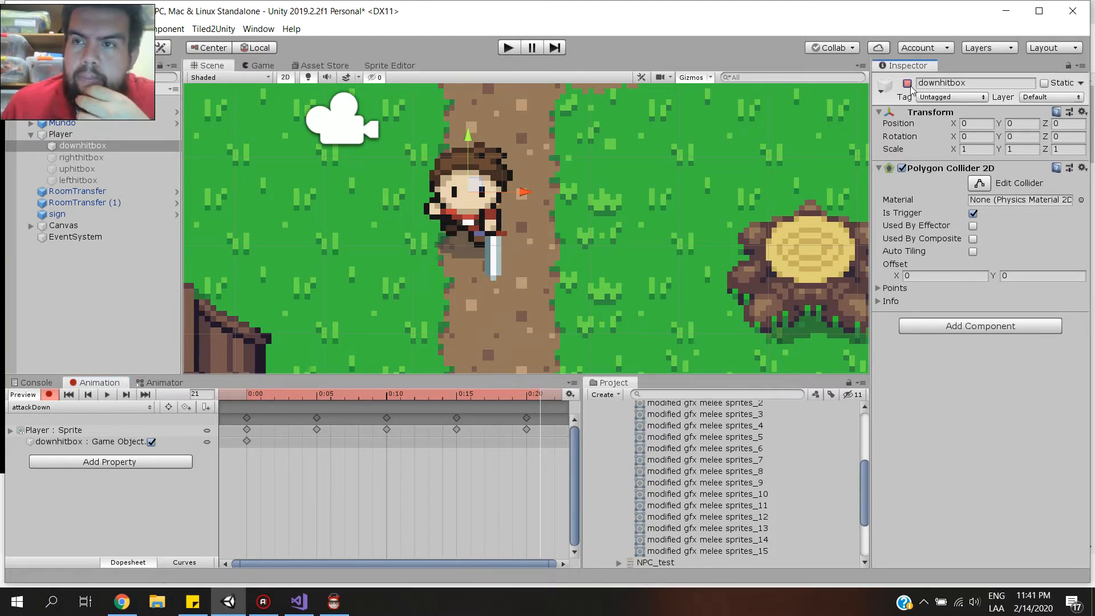
{"action": "left_click", "coordinate": [49, 394]}
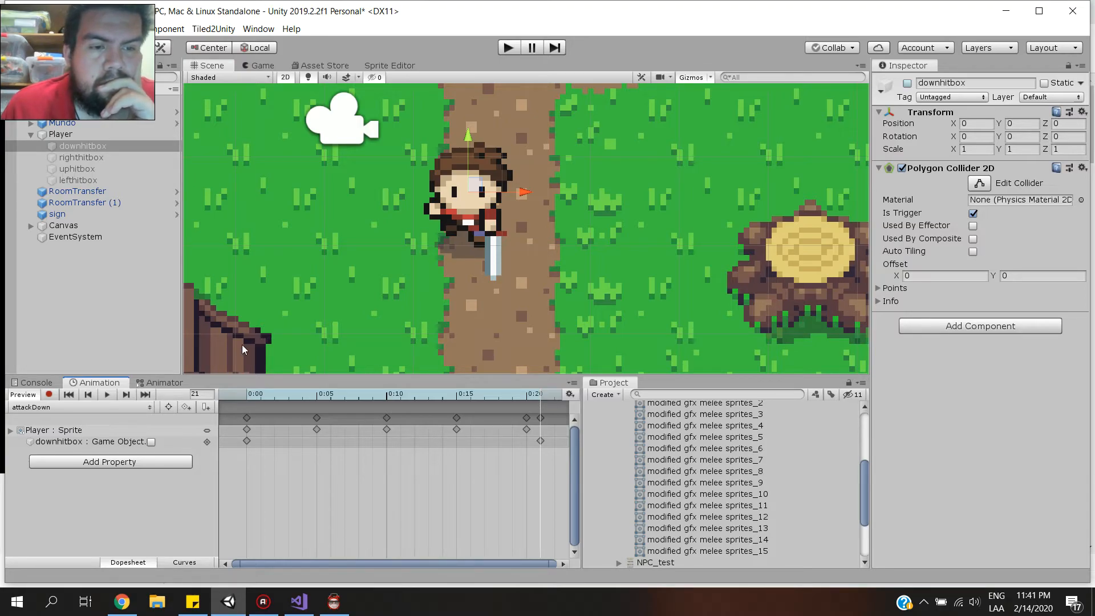
Open the attackRight clip and record a keyframe that activates righthitbox at frame 0.
{"action": "left_click", "coordinate": [104, 155]}
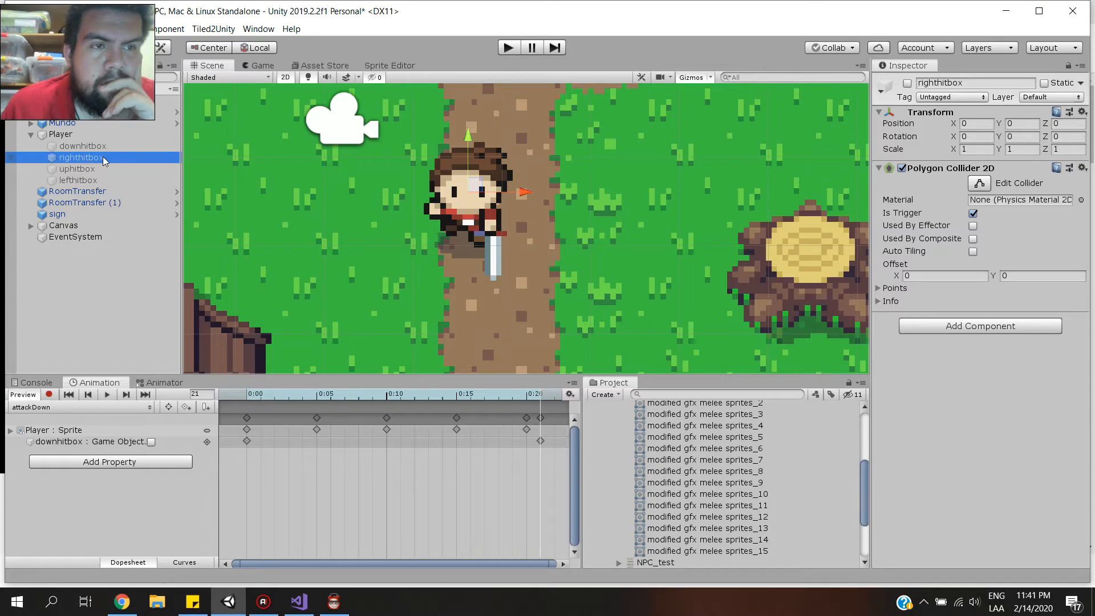
{"action": "left_click", "coordinate": [85, 146]}
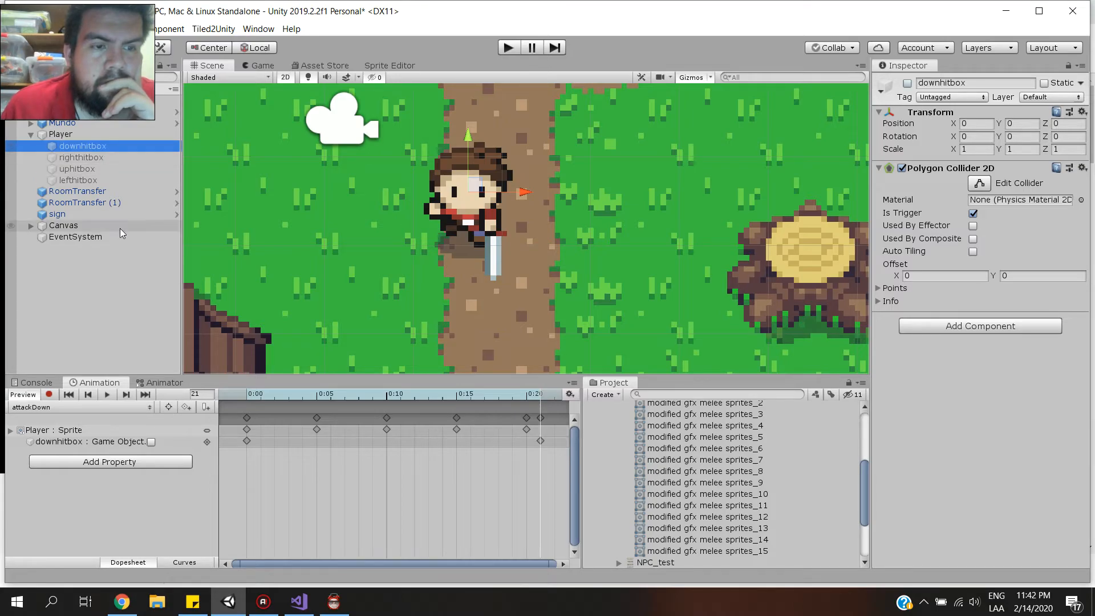
{"action": "left_click", "coordinate": [109, 405]}
{"action": "left_click", "coordinate": [73, 261]}
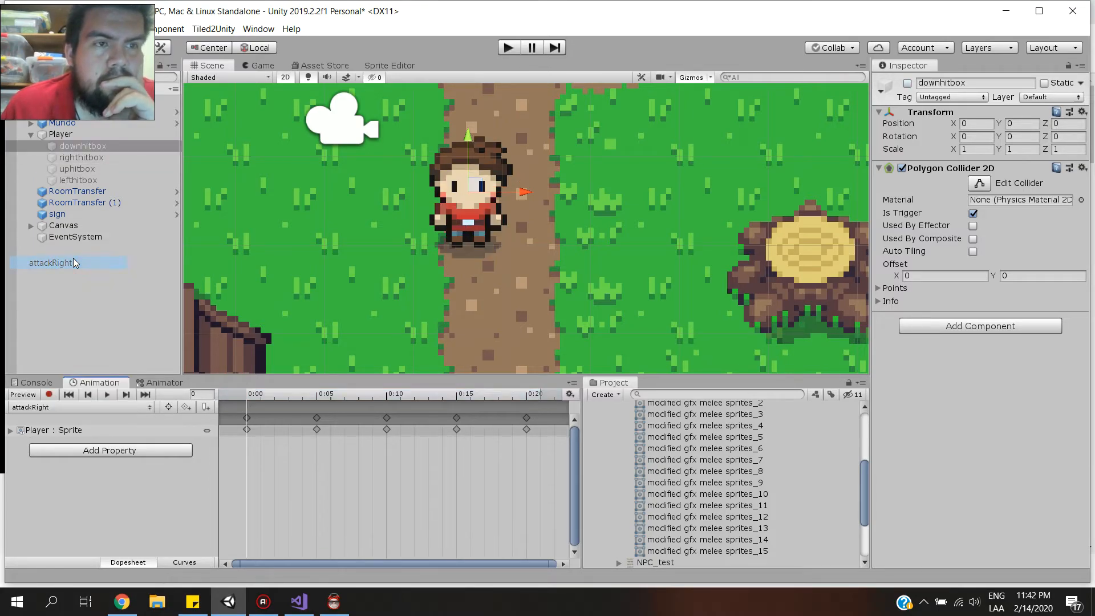
{"action": "left_click", "coordinate": [97, 157]}
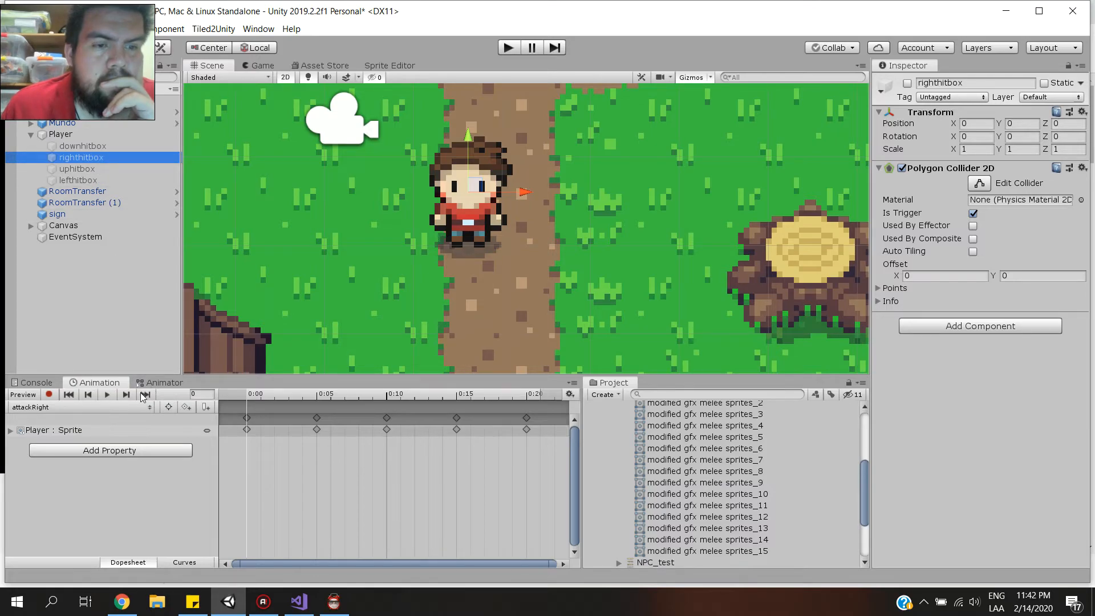
{"action": "left_click", "coordinate": [50, 395]}
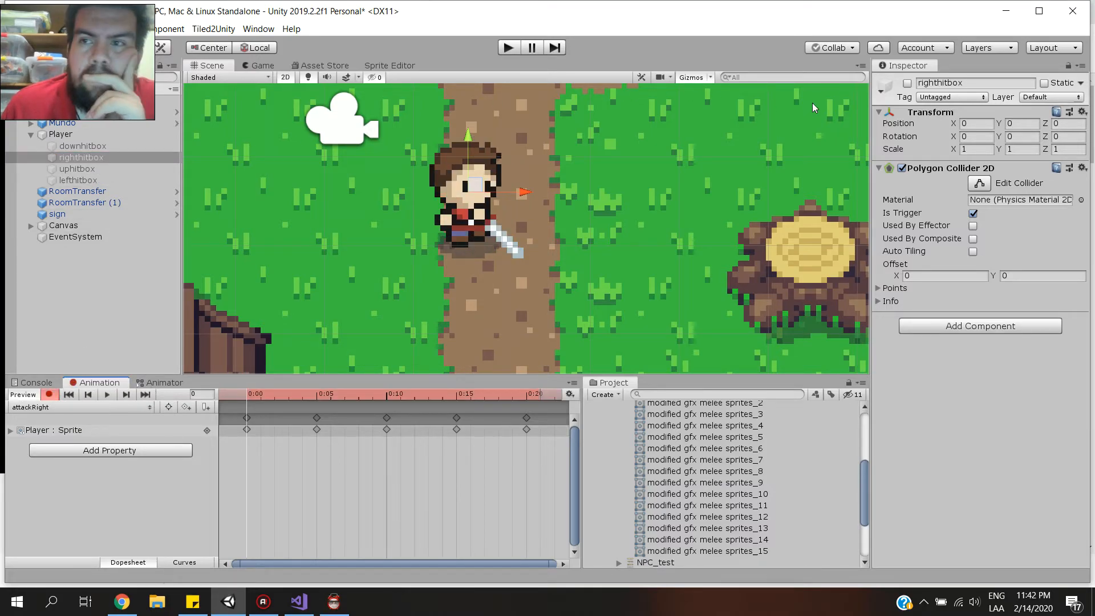
{"action": "left_click", "coordinate": [907, 84]}
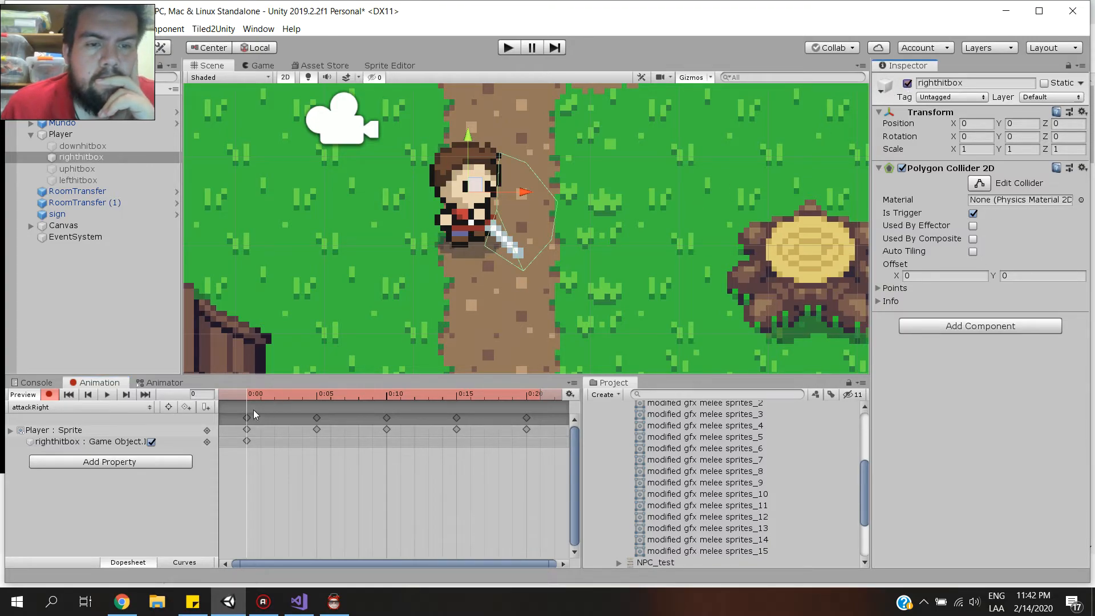
Record a keyframe that deactivates righthitbox at frame 21 of the attackRight clip and stop recording.
{"action": "left_click_drag", "start_coordinate": [246, 394], "coordinate": [540, 395]}
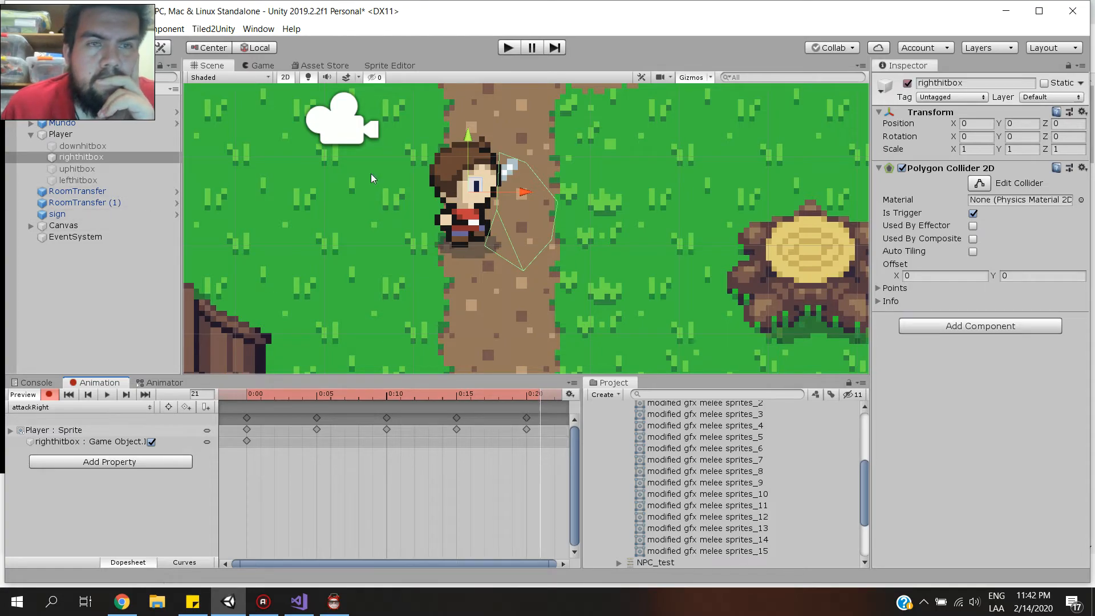
{"action": "left_click", "coordinate": [908, 83]}
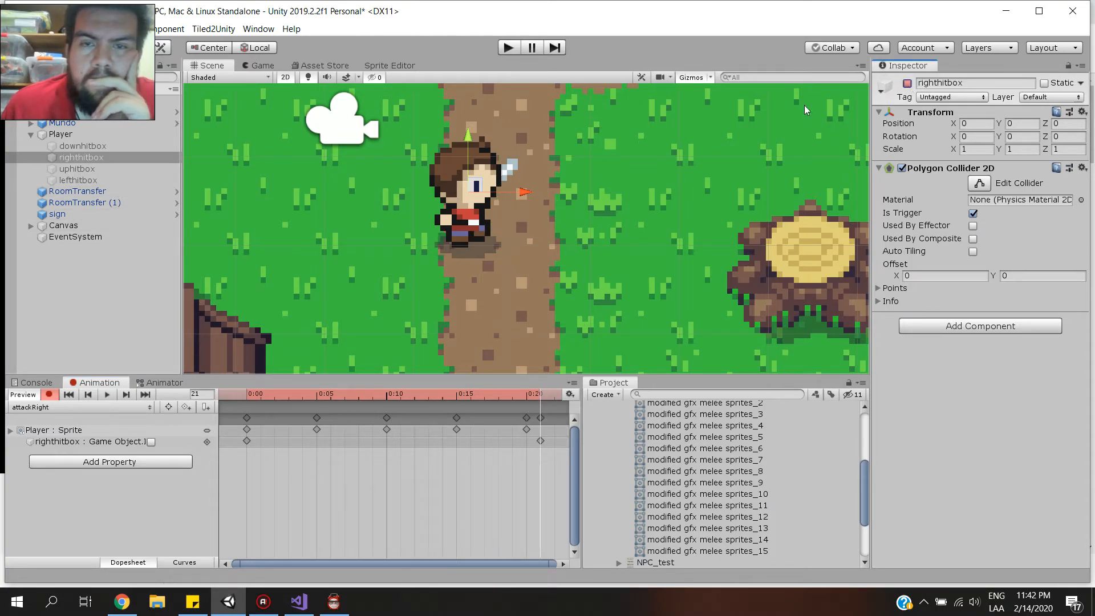
{"action": "left_click", "coordinate": [49, 394]}
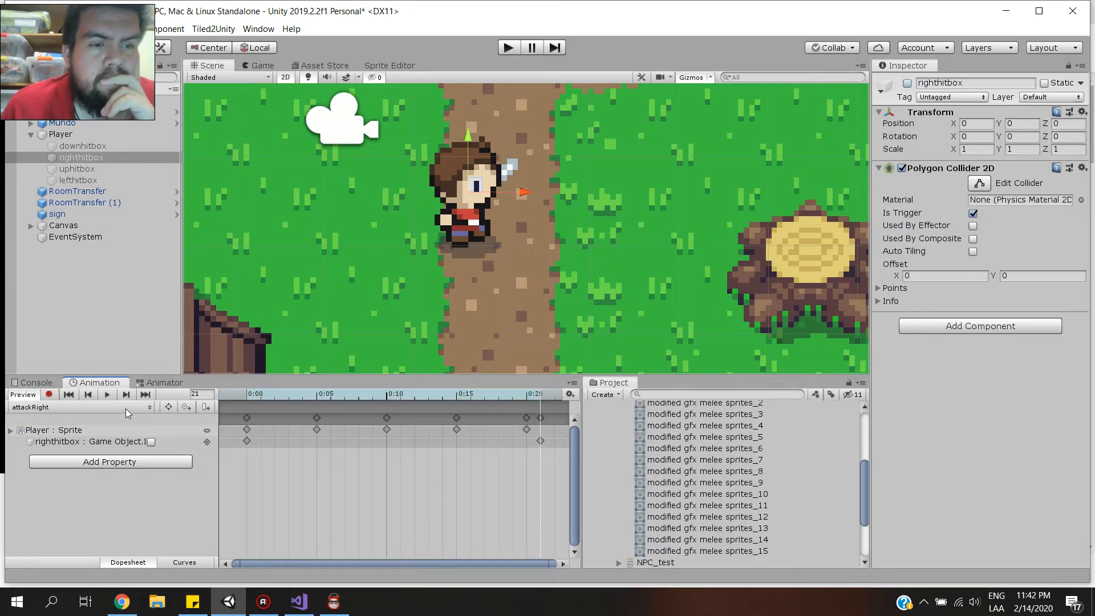
Open the attackUp clip in the animation editor and select the uphitbox object.
{"action": "left_click", "coordinate": [125, 407]}
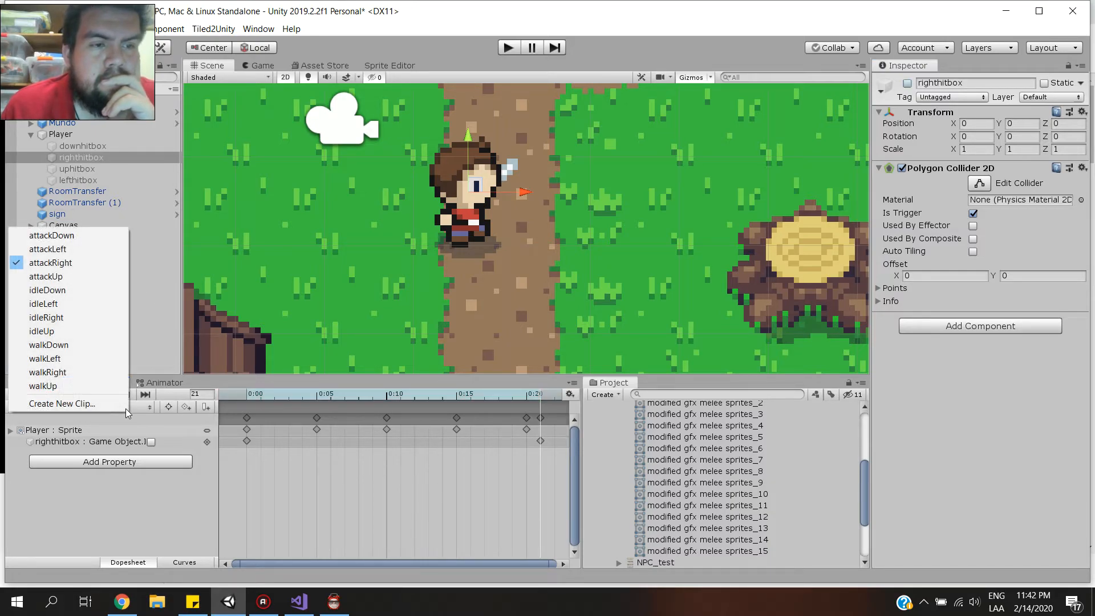
{"action": "left_click", "coordinate": [87, 278]}
{"action": "left_click", "coordinate": [99, 171]}
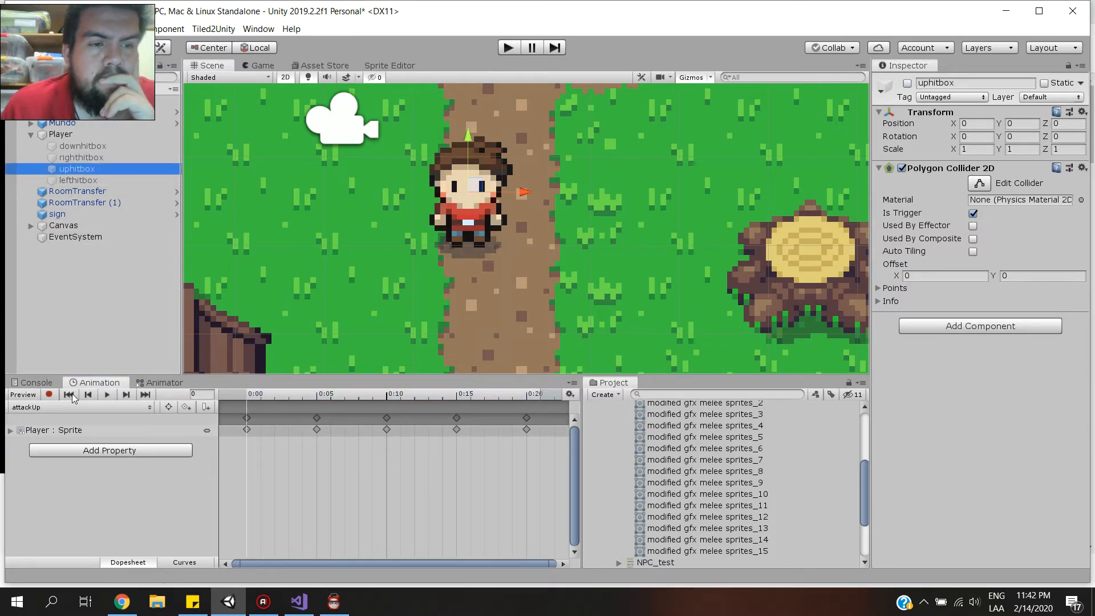
{"action": "left_click", "coordinate": [49, 394]}
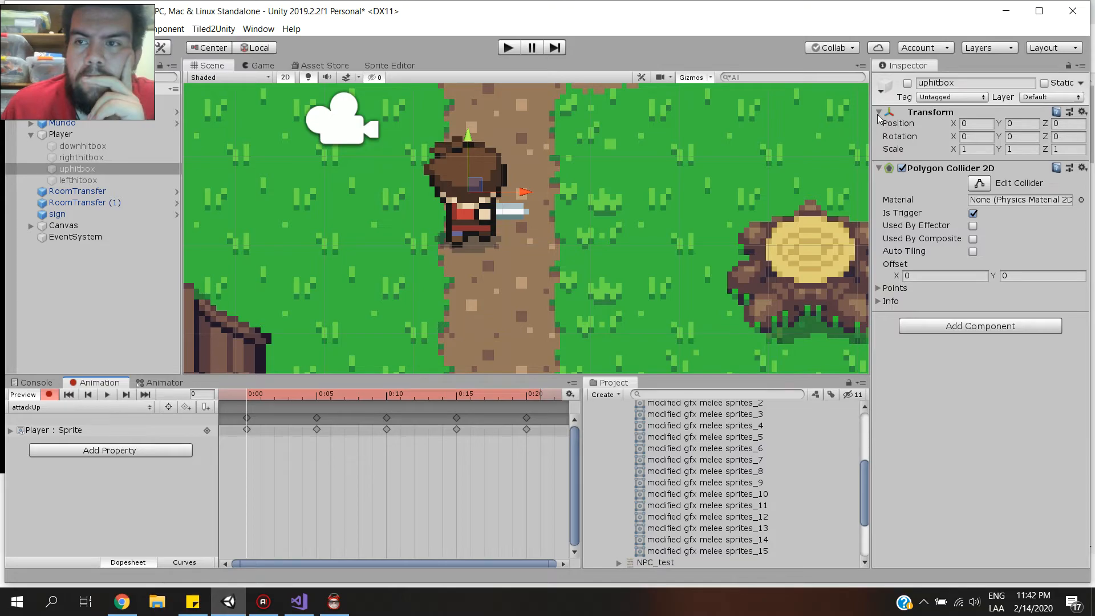
{"action": "left_click", "coordinate": [907, 83]}
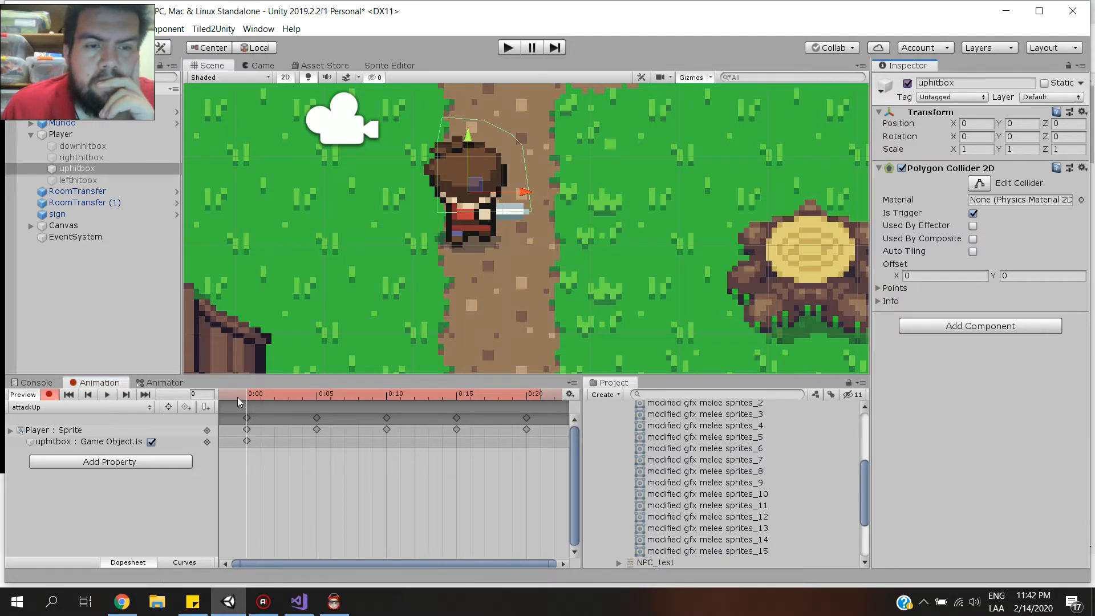
{"action": "left_click_drag", "start_coordinate": [244, 394], "coordinate": [535, 406]}
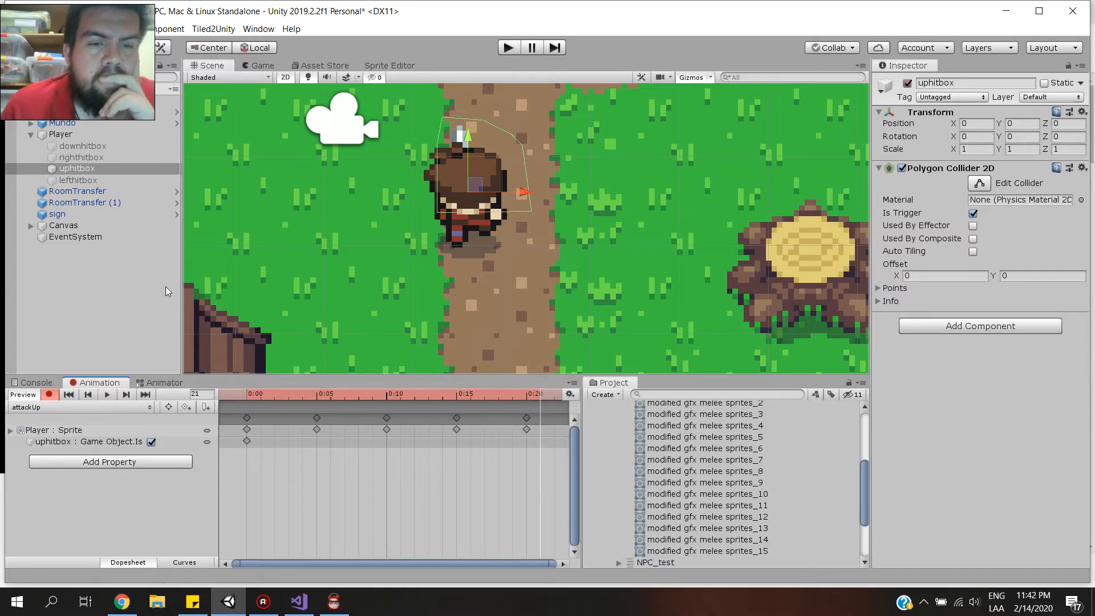
{"action": "left_click", "coordinate": [48, 396]}
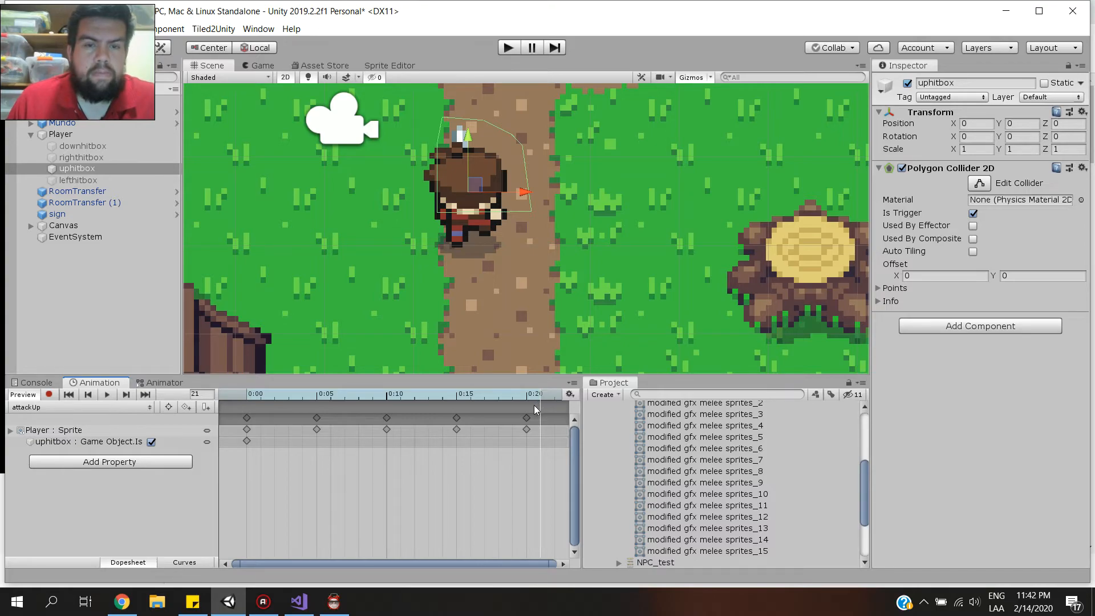
{"action": "key", "text": "Delete"}
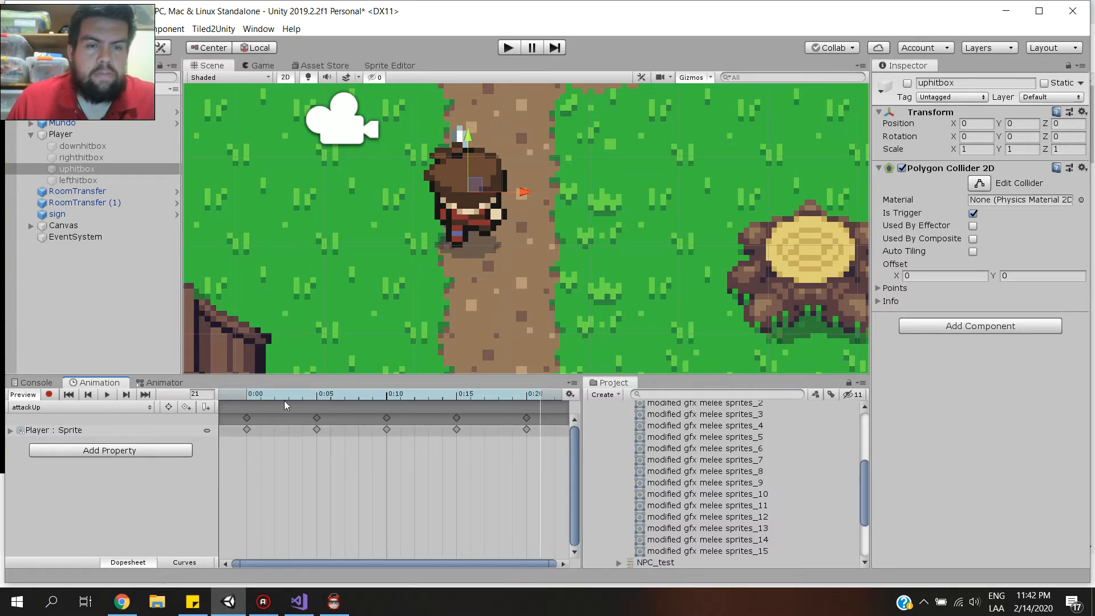
{"action": "left_click_drag", "start_coordinate": [537, 403], "coordinate": [225, 406]}
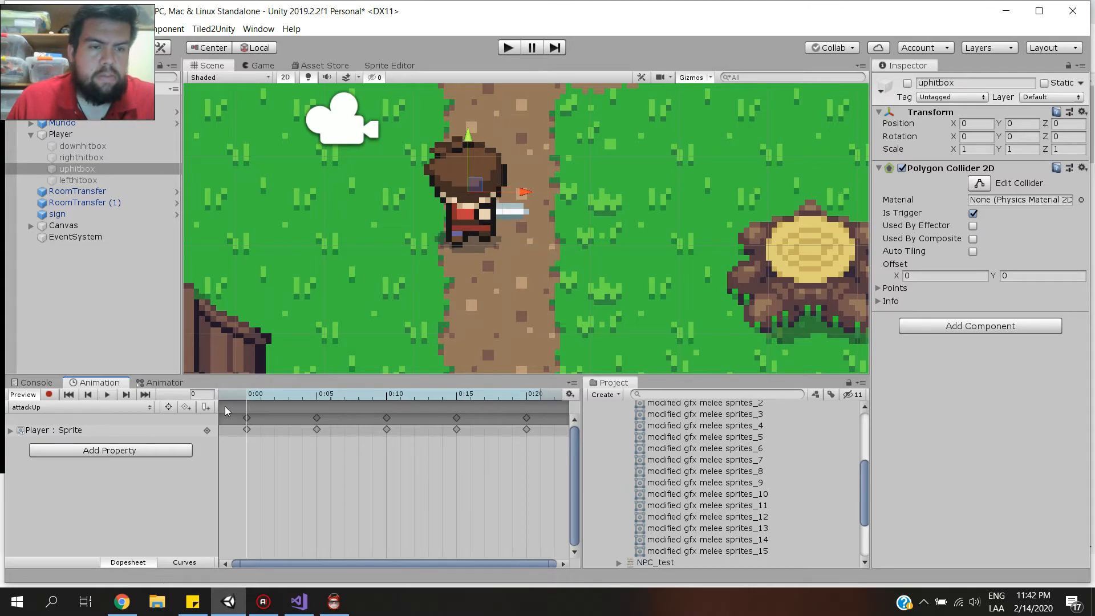
Record keyframes in the attackUp clip that activate uphitbox at frame 0 and deactivate it at frame 21, and stop recording.
{"action": "left_click", "coordinate": [49, 394]}
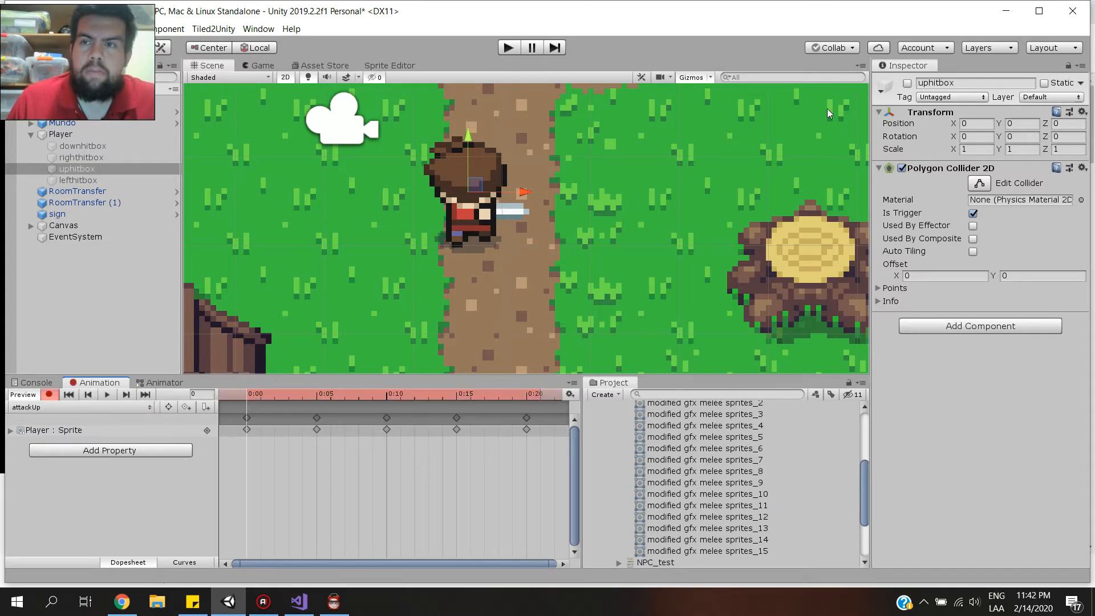
{"action": "left_click", "coordinate": [908, 83]}
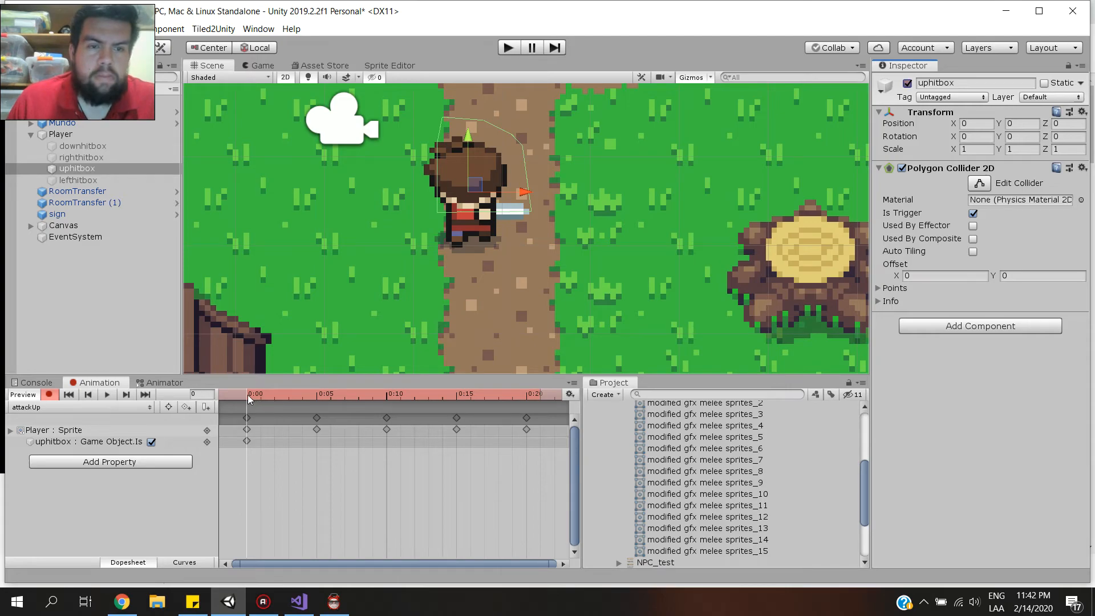
{"action": "left_click_drag", "start_coordinate": [247, 393], "coordinate": [542, 396]}
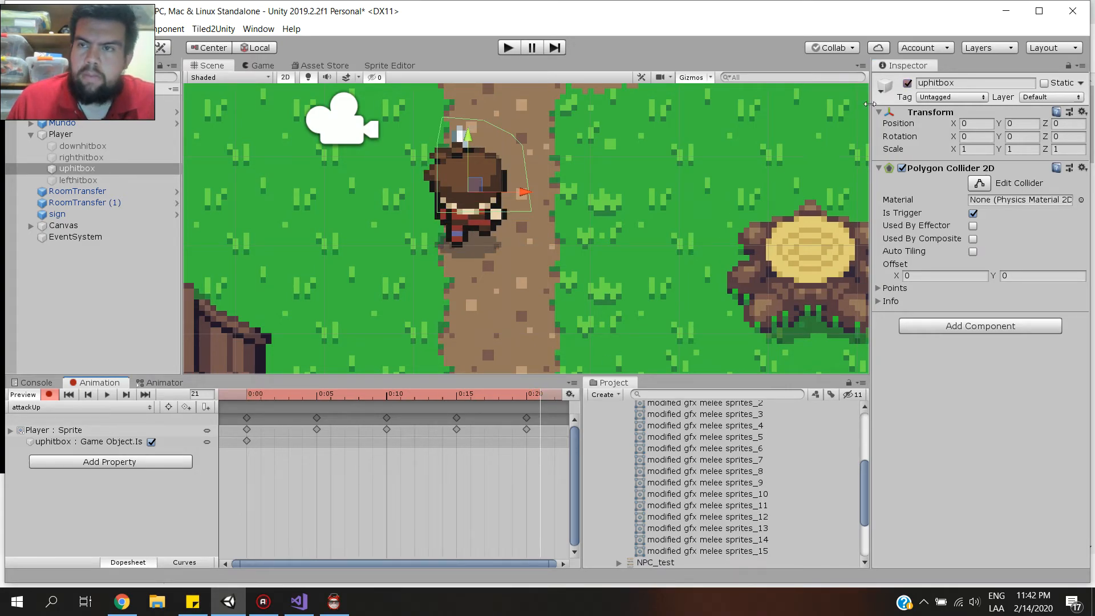
{"action": "left_click", "coordinate": [907, 83]}
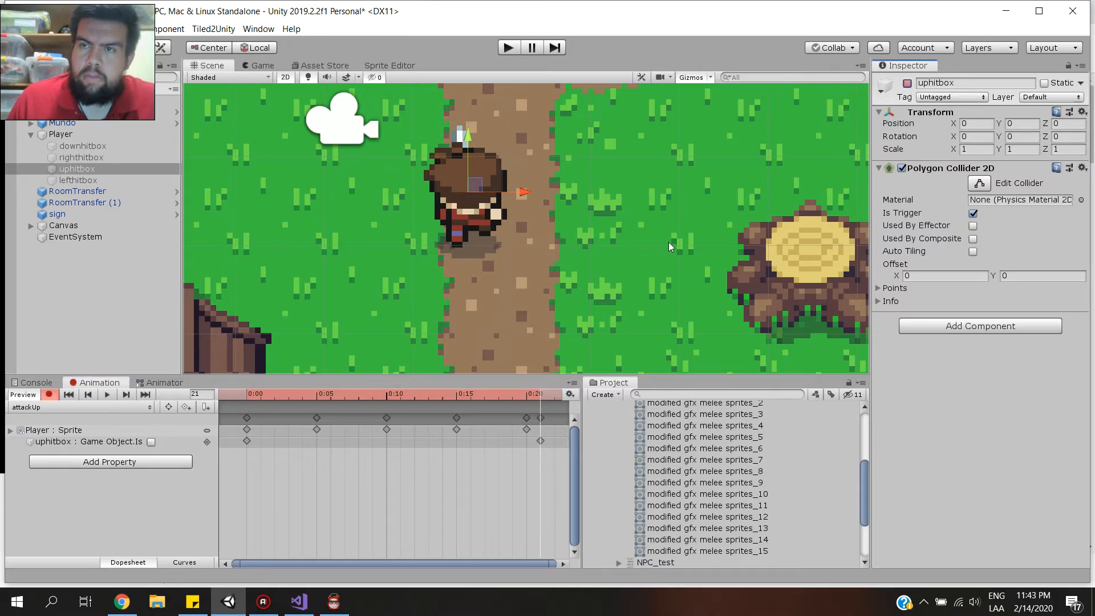
{"action": "left_click", "coordinate": [50, 395]}
{"action": "left_click", "coordinate": [97, 158]}
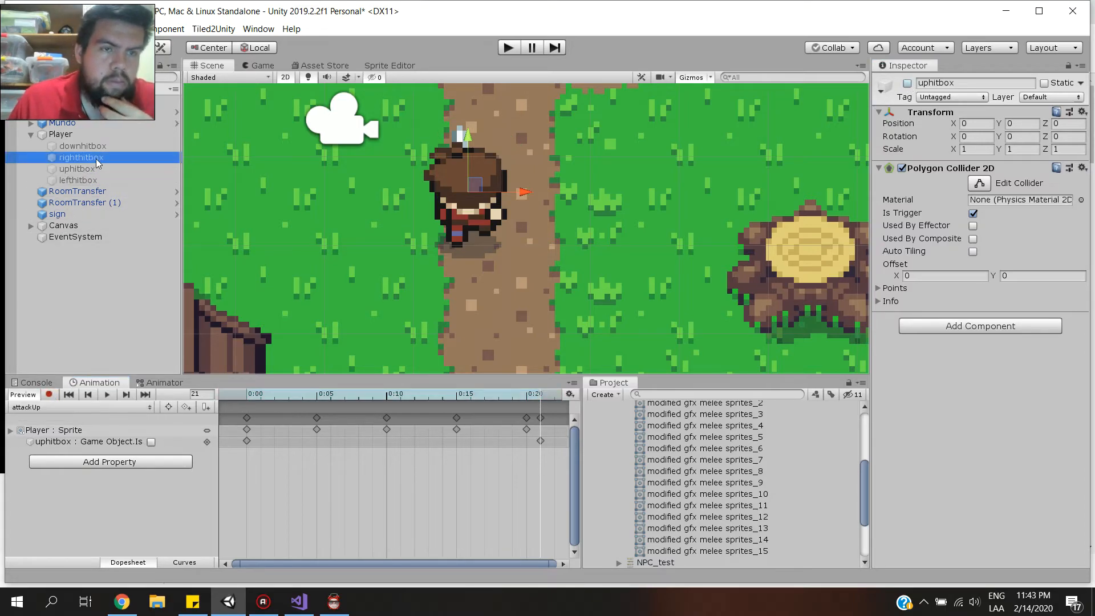
{"action": "left_click", "coordinate": [77, 169]}
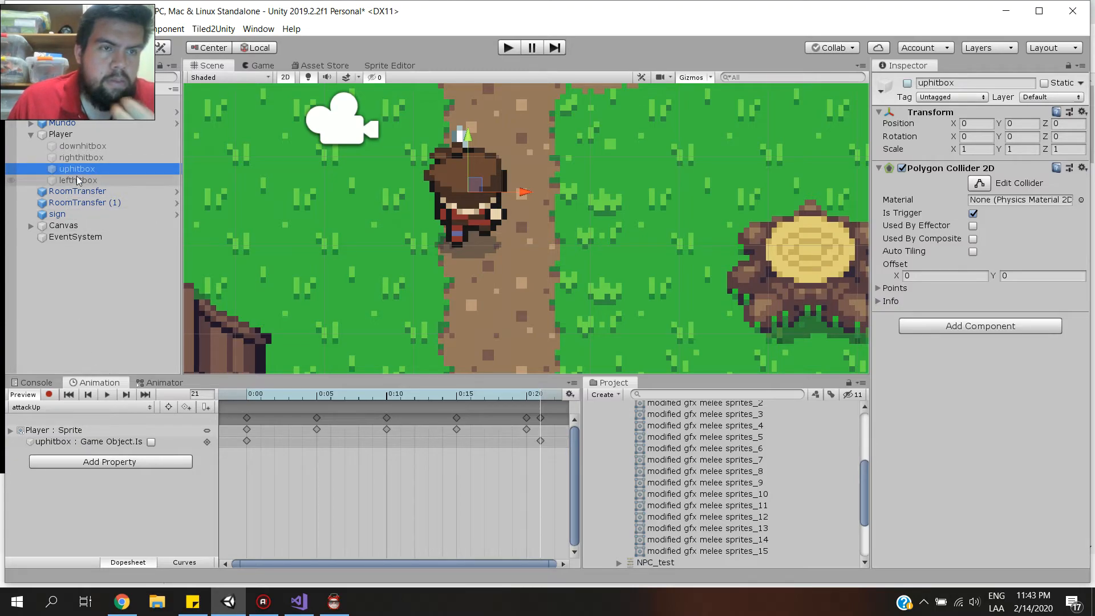
{"action": "left_click", "coordinate": [143, 407]}
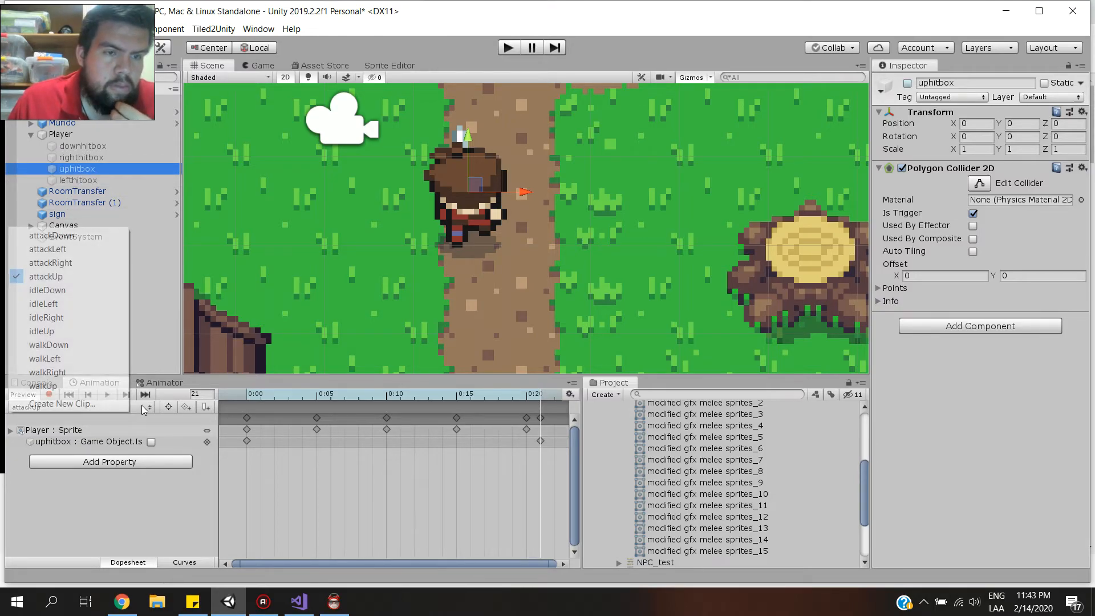
{"action": "left_click", "coordinate": [86, 266]}
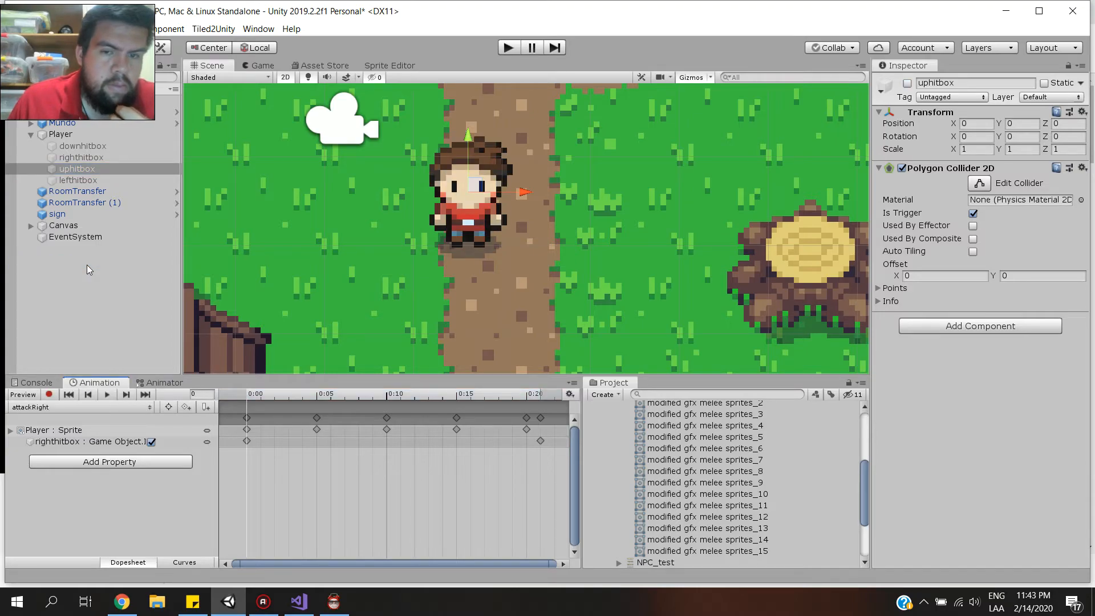
{"action": "left_click", "coordinate": [147, 407]}
{"action": "left_click", "coordinate": [89, 304]}
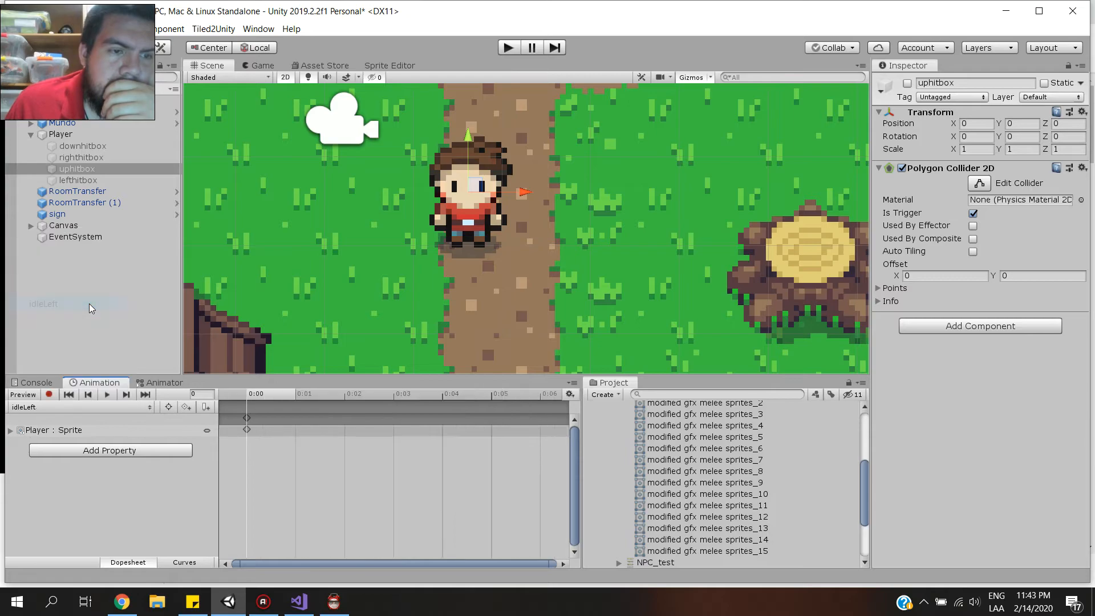
{"action": "left_click", "coordinate": [136, 407]}
{"action": "left_click", "coordinate": [91, 250]}
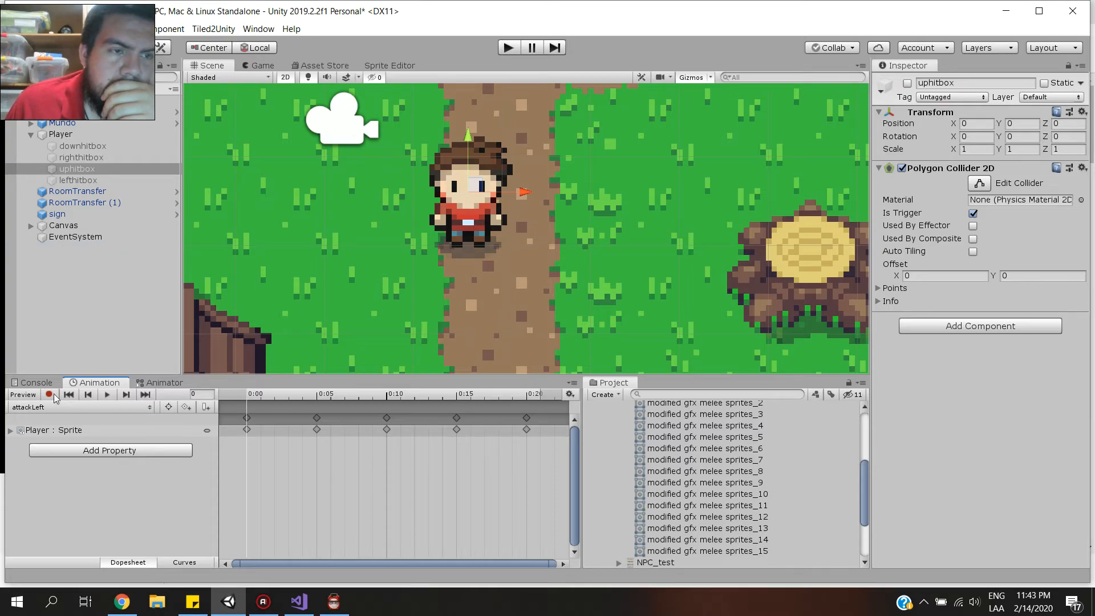
{"action": "left_click", "coordinate": [77, 191]}
Open the attackLeft clip with lefthitbox selected and record a keyframe that activates lefthitbox at frame 0.
{"action": "left_click", "coordinate": [78, 180]}
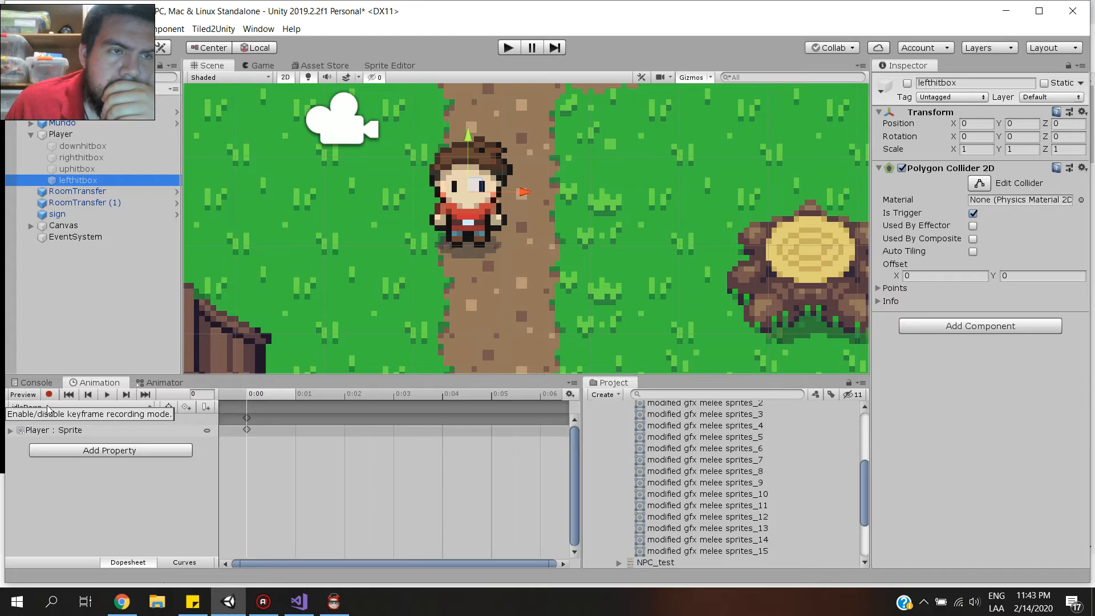
{"action": "left_click", "coordinate": [108, 409]}
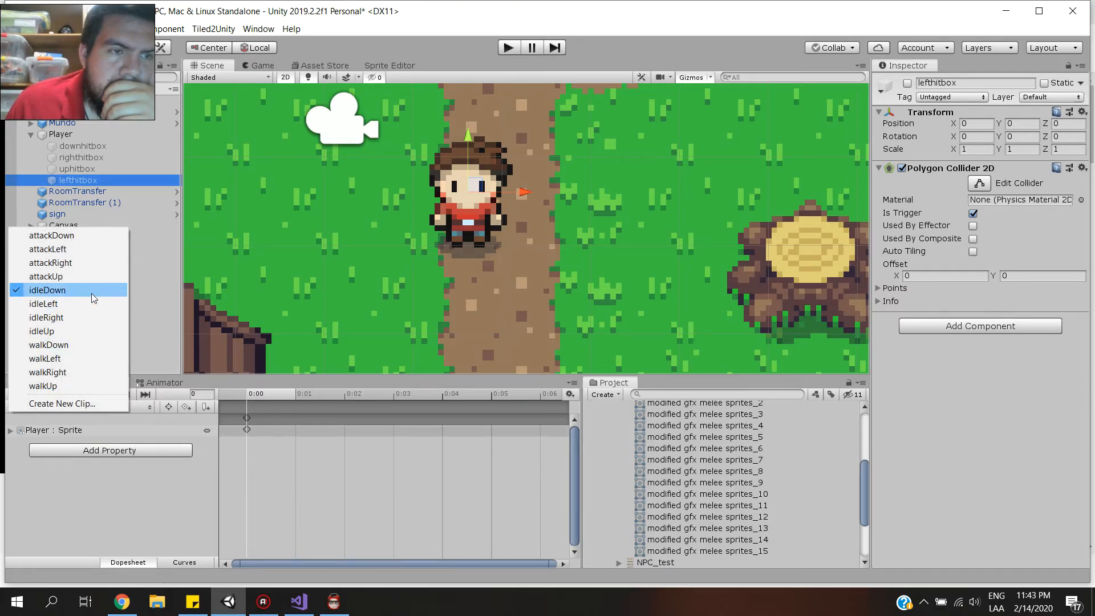
{"action": "left_click", "coordinate": [88, 251]}
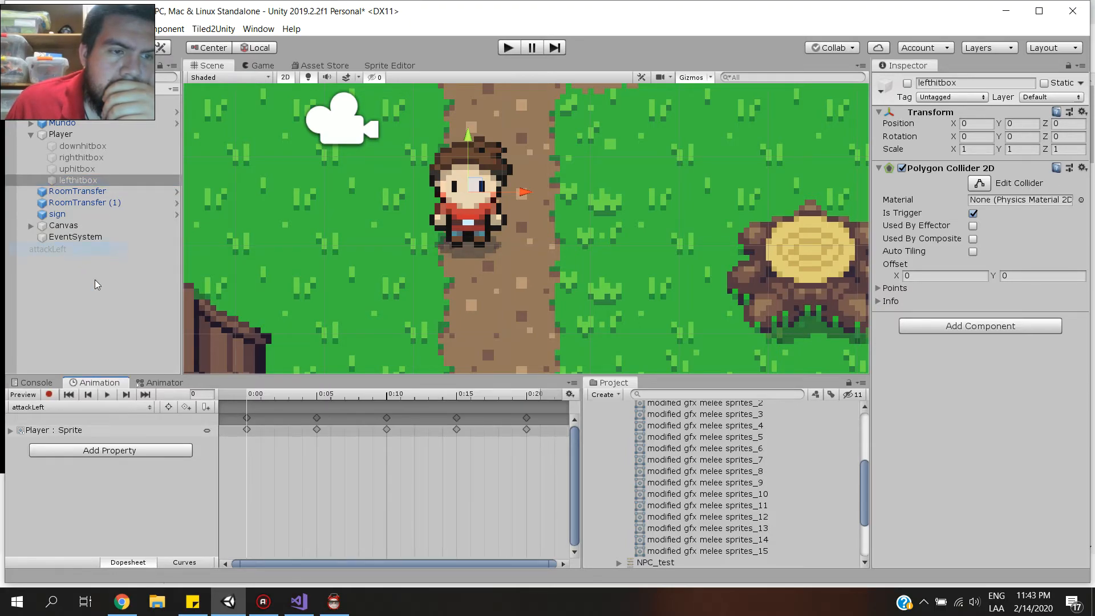
{"action": "left_click", "coordinate": [98, 408]}
{"action": "left_click", "coordinate": [138, 409]}
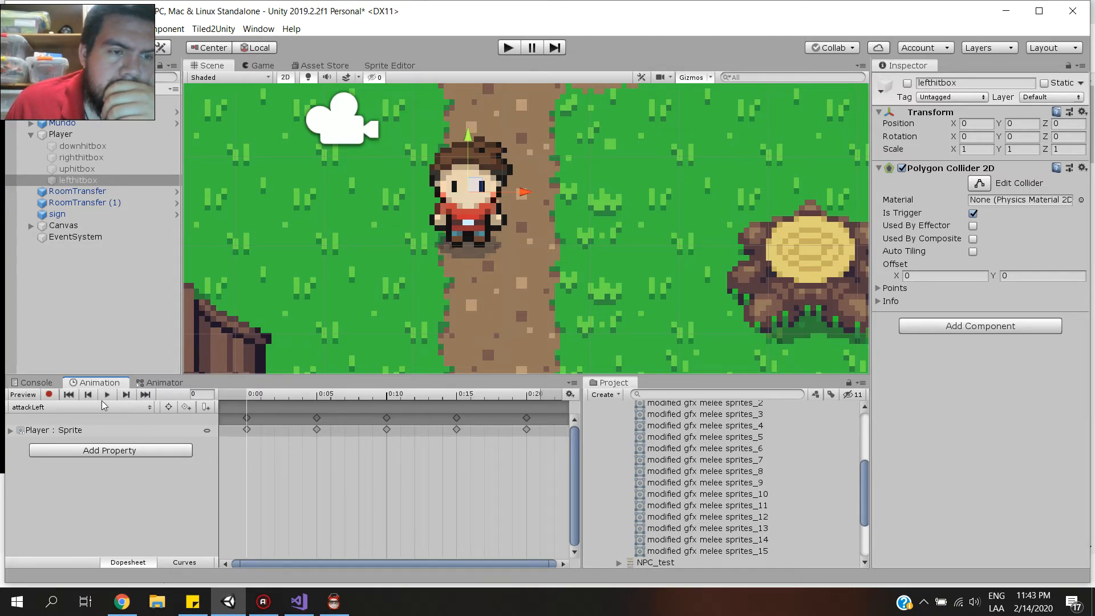
{"action": "left_click", "coordinate": [57, 398]}
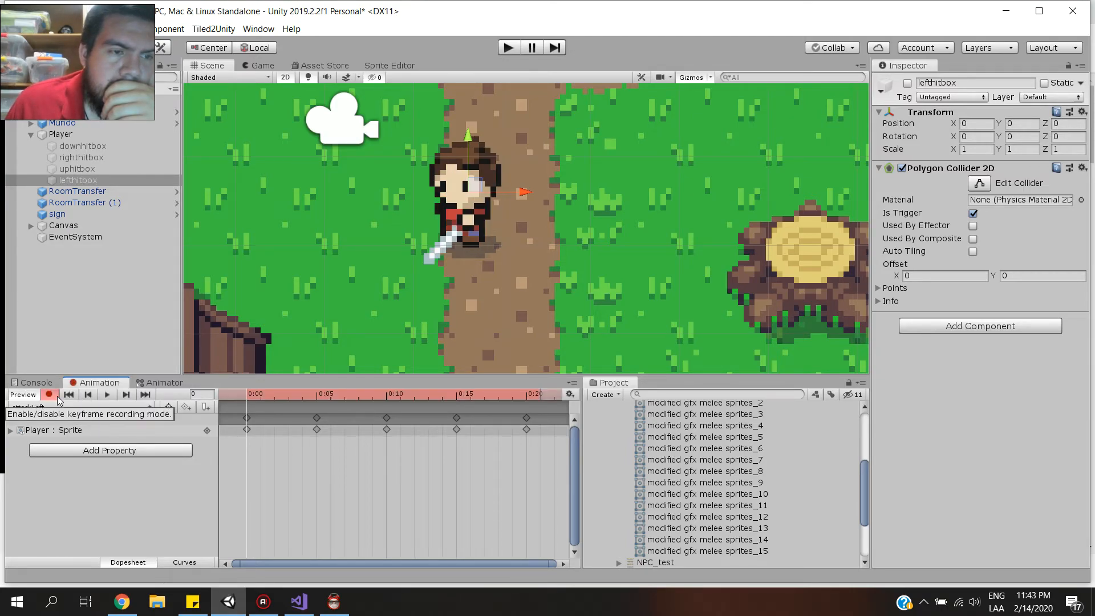
{"action": "left_click", "coordinate": [908, 84]}
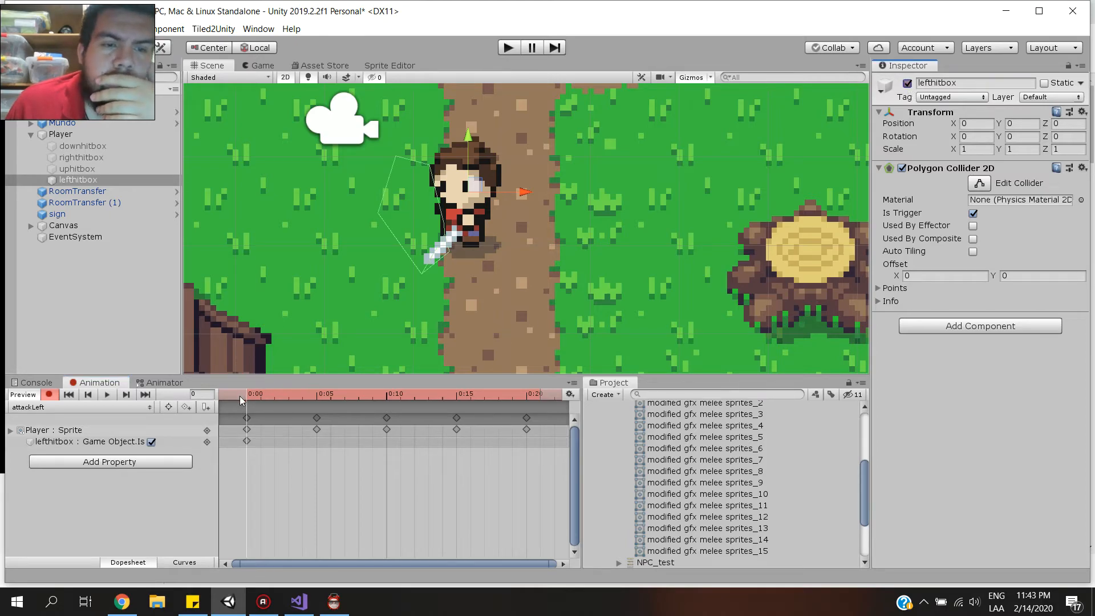
Record a keyframe that deactivates lefthitbox at frame 20 of the attackLeft clip and stop recording.
{"action": "left_click_drag", "start_coordinate": [247, 396], "coordinate": [526, 408]}
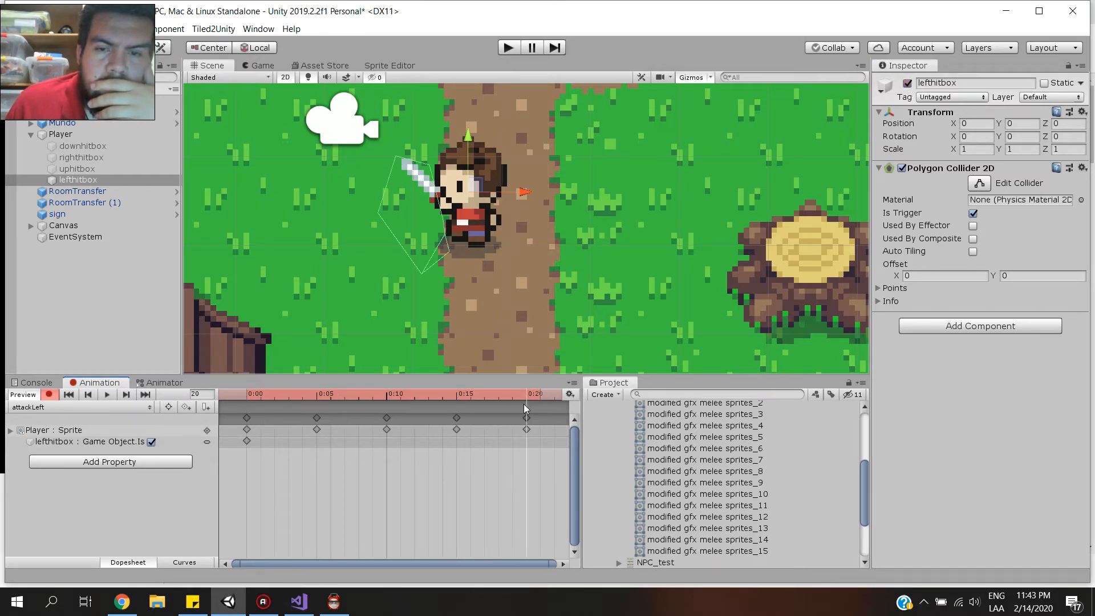
{"action": "left_click", "coordinate": [67, 407]}
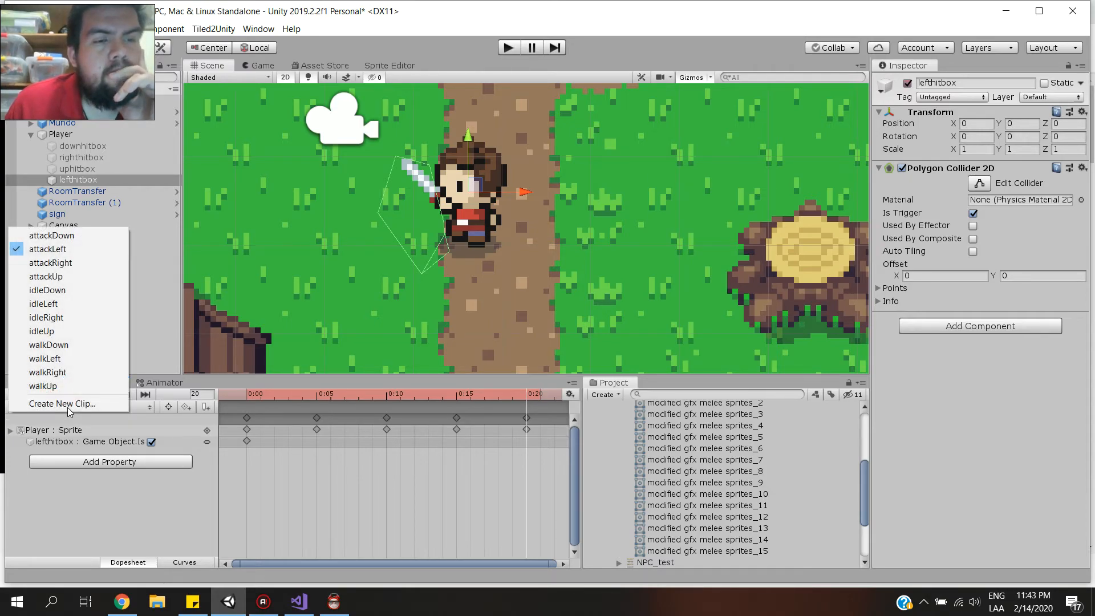
{"action": "left_click", "coordinate": [912, 85]}
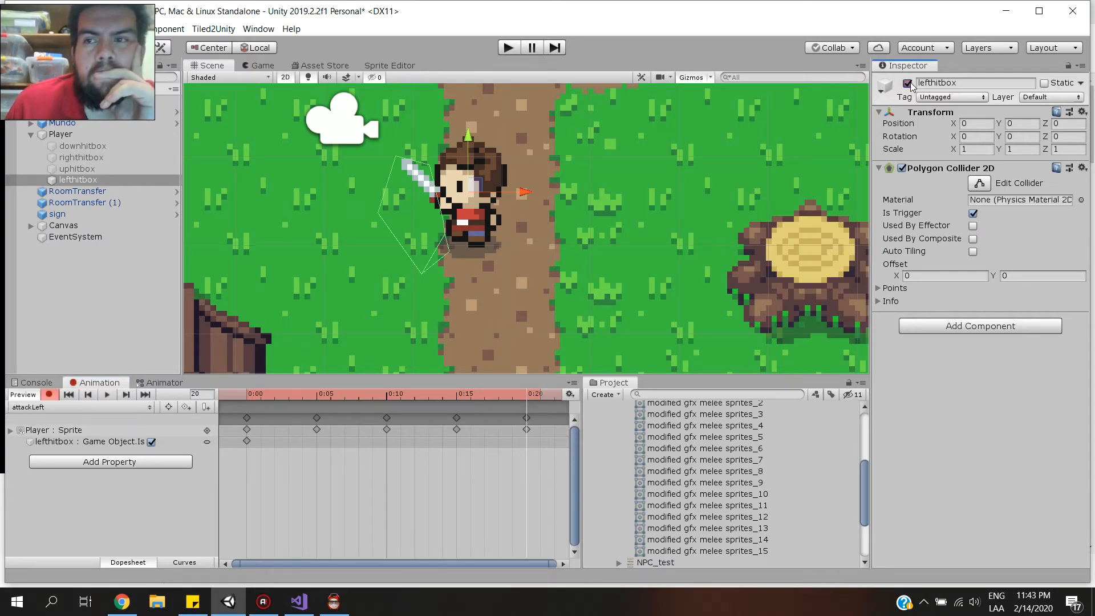
{"action": "left_click", "coordinate": [908, 84]}
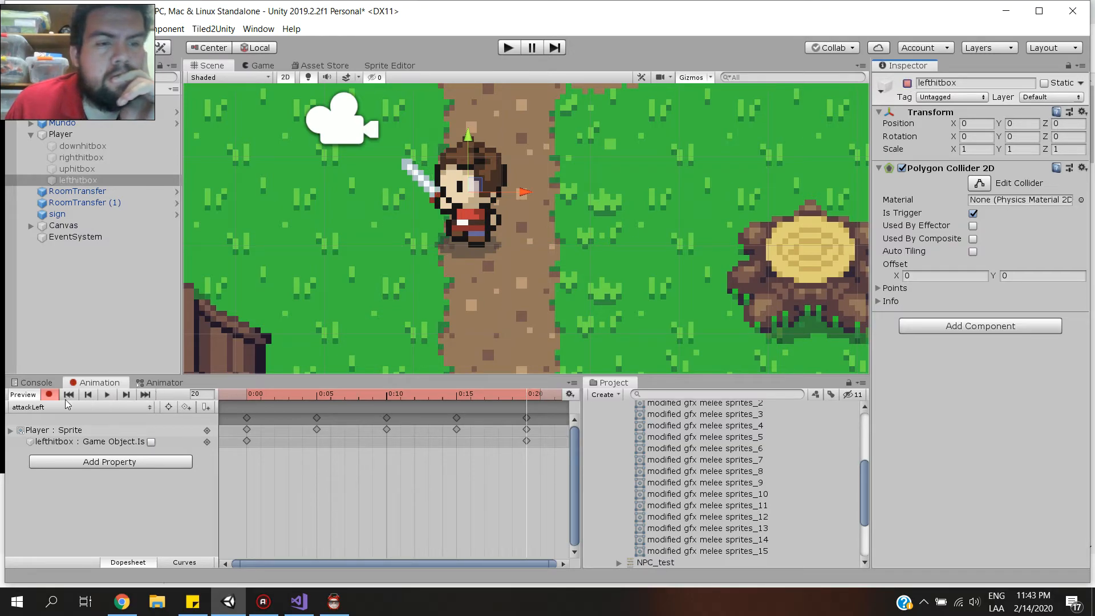
{"action": "left_click", "coordinate": [50, 394]}
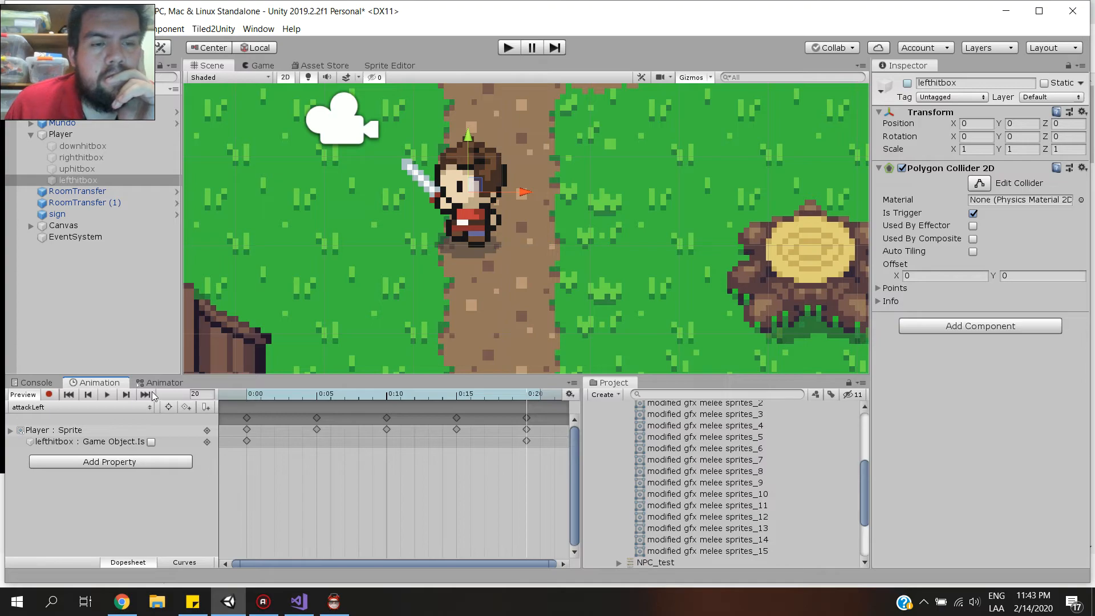
Play back the attackLeft and attackDown clips to compare when each hitbox is switched on and off.
{"action": "left_click", "coordinate": [107, 396]}
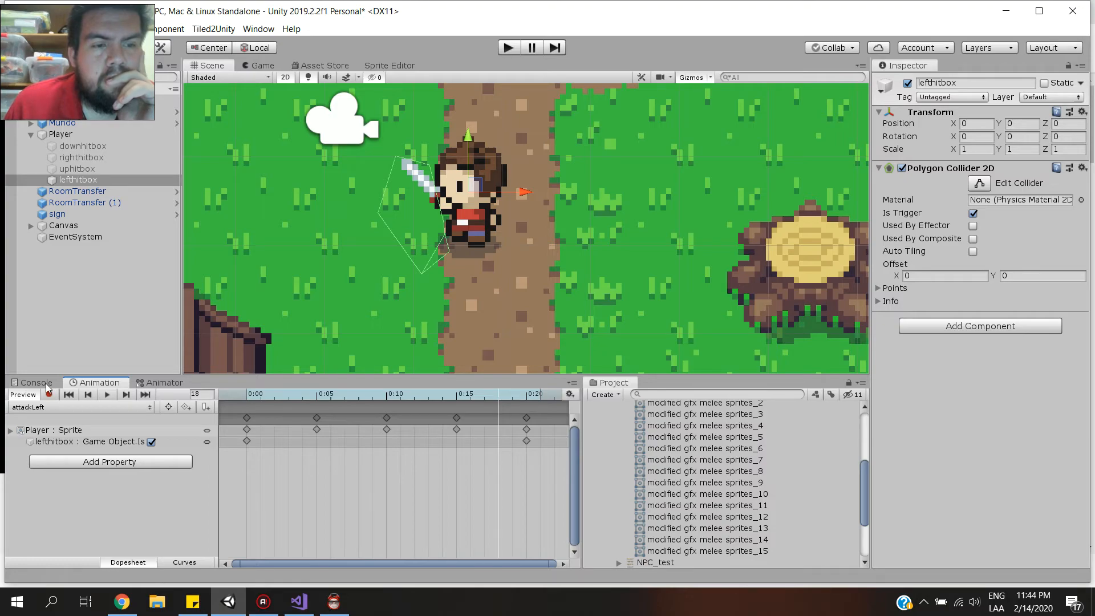
{"action": "left_click", "coordinate": [57, 407]}
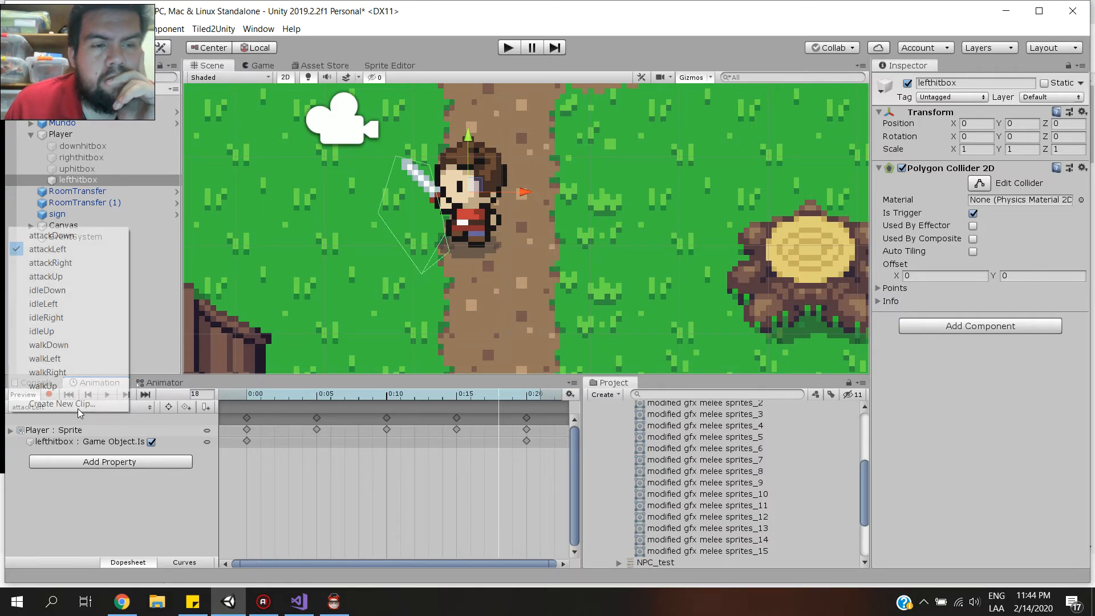
{"action": "left_click", "coordinate": [74, 241]}
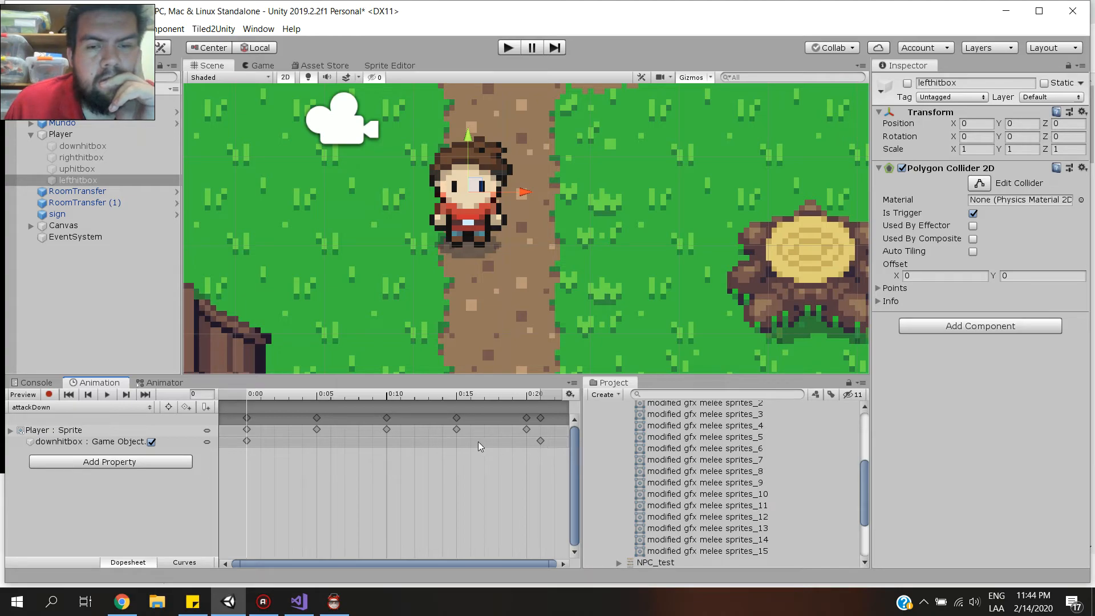
{"action": "left_click", "coordinate": [112, 394]}
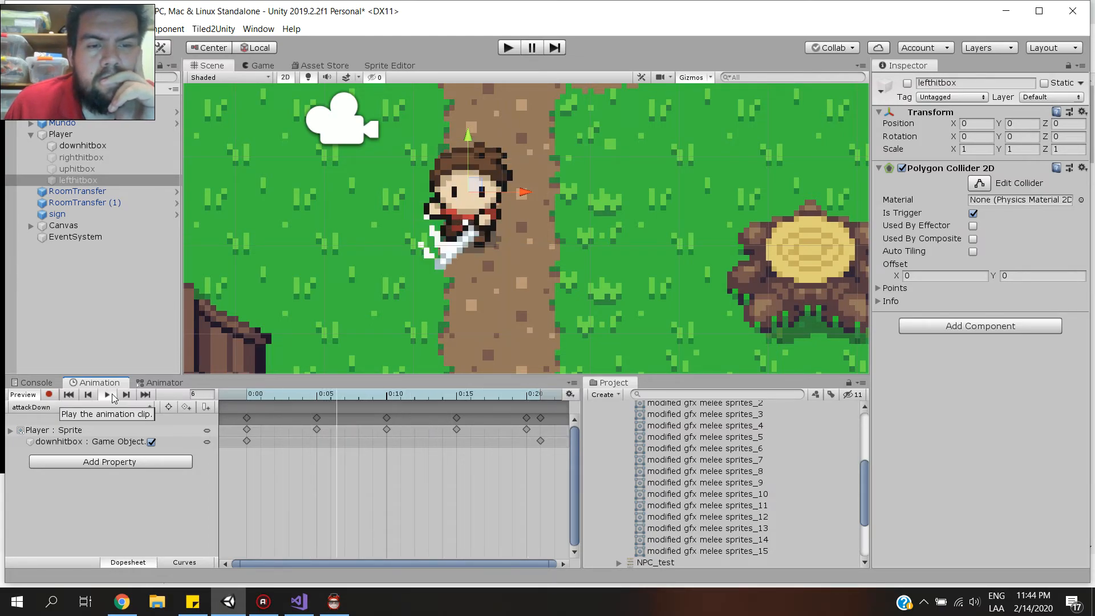
{"action": "left_click", "coordinate": [112, 394]}
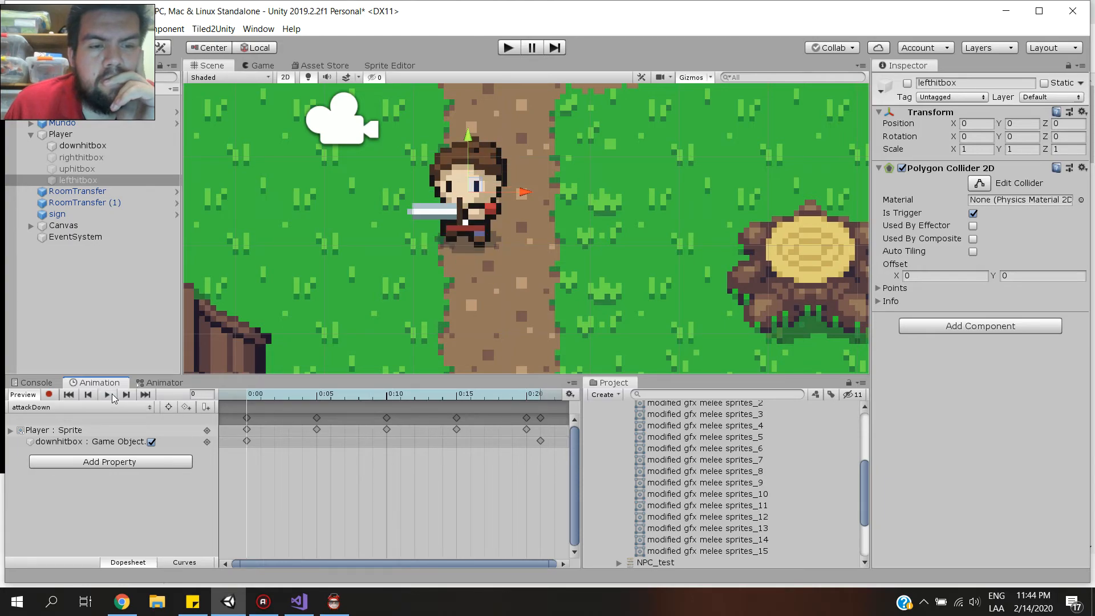
{"action": "left_click", "coordinate": [72, 407]}
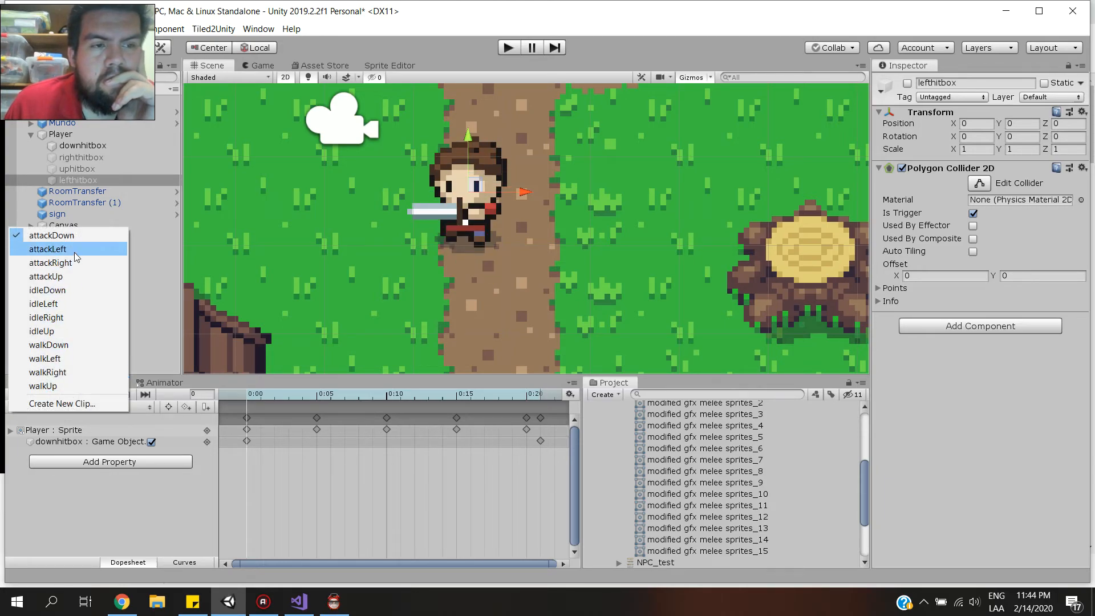
{"action": "left_click", "coordinate": [35, 251]}
{"action": "left_click", "coordinate": [109, 395]}
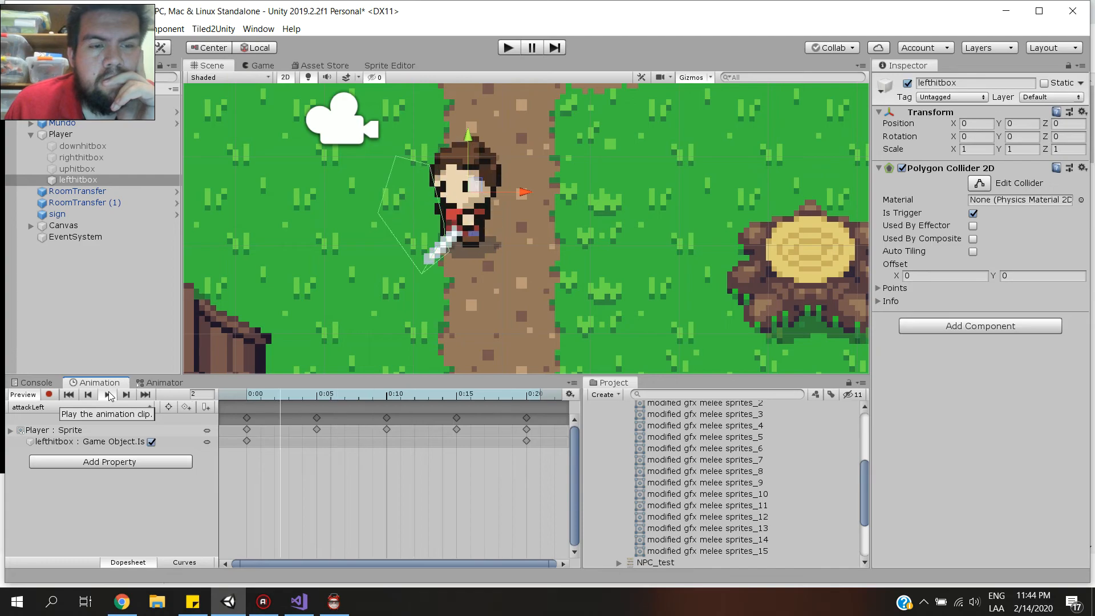
Move the righthitbox deactivation keyframe in the attackRight clip to frame 20 and preview the clip.
{"action": "left_click", "coordinate": [109, 407]}
{"action": "left_click", "coordinate": [83, 263]}
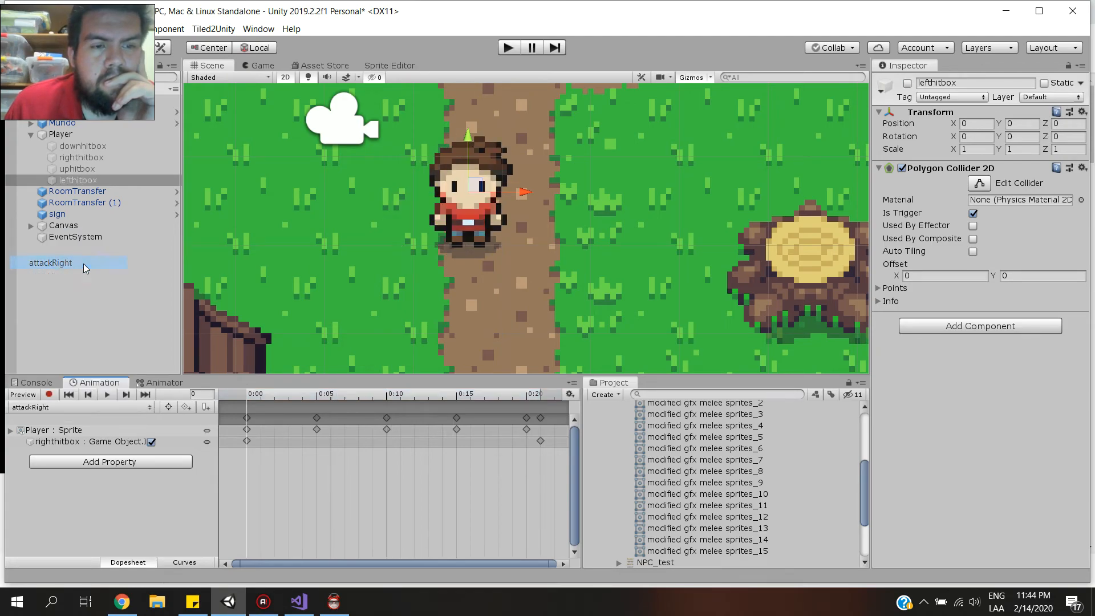
{"action": "left_click", "coordinate": [106, 395]}
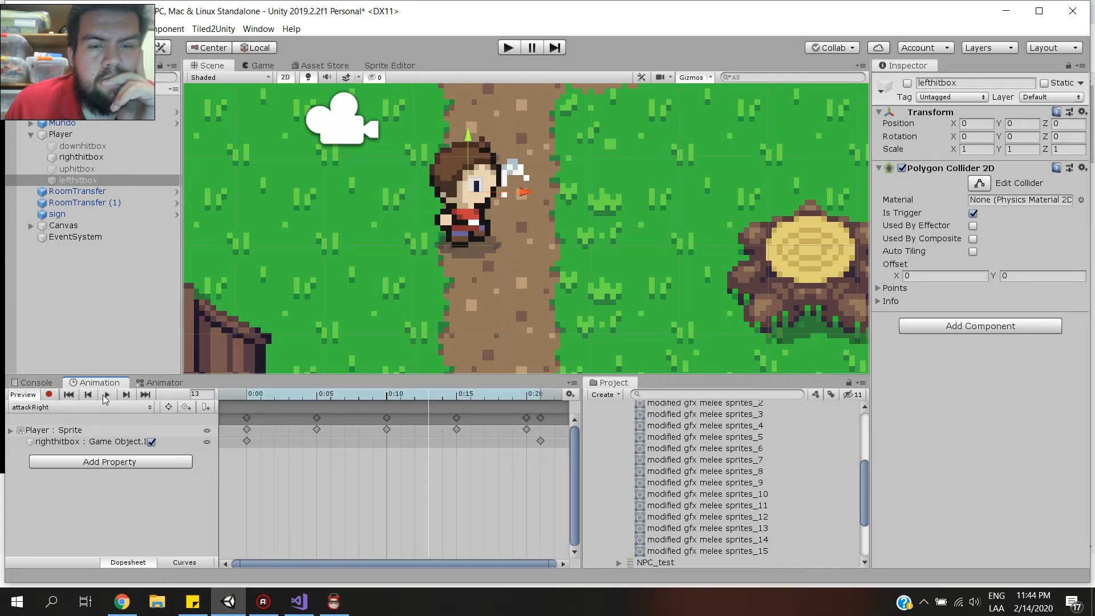
{"action": "left_click_drag", "start_coordinate": [541, 441], "coordinate": [526, 441]}
{"action": "left_click", "coordinate": [108, 395]}
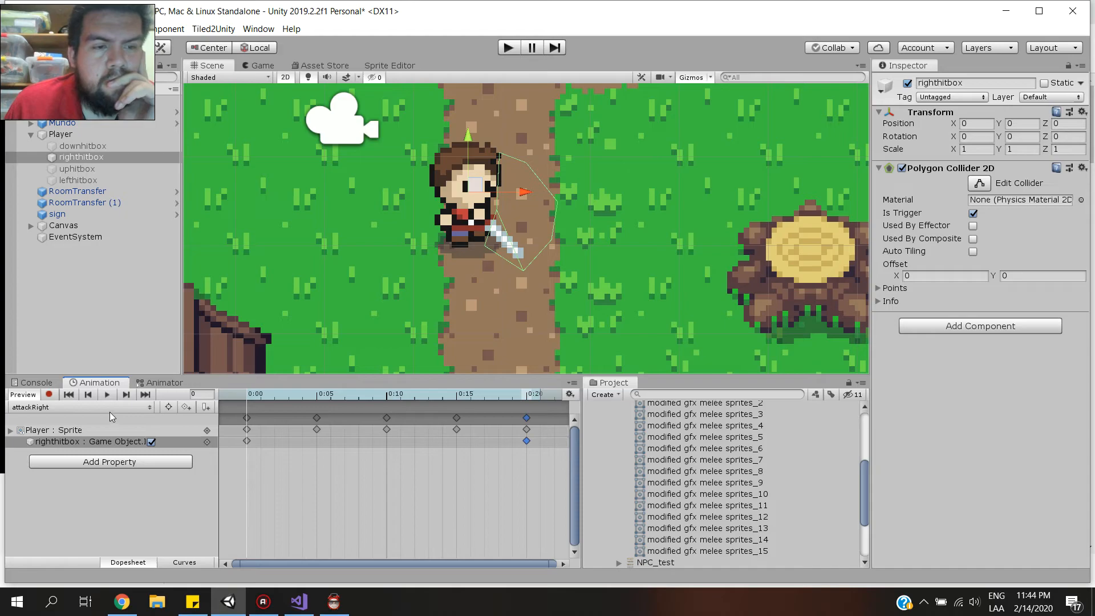
Move the downhitbox deactivation keyframe in the attackDown clip to frame 20 and select the uphitbox object.
{"action": "left_click", "coordinate": [112, 407]}
{"action": "left_click", "coordinate": [94, 236]}
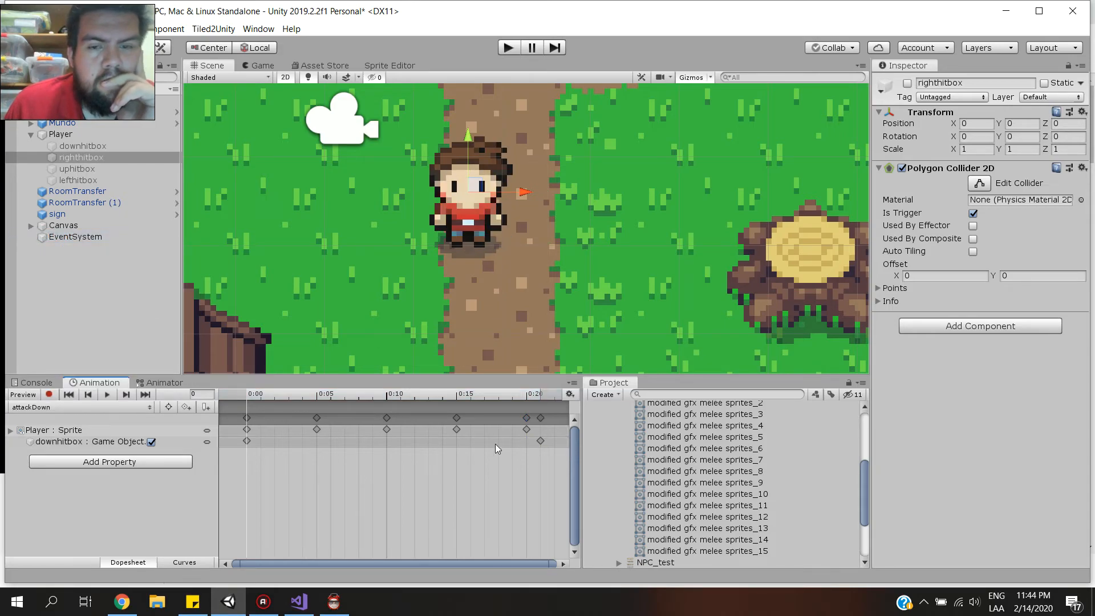
{"action": "left_click_drag", "start_coordinate": [540, 441], "coordinate": [527, 441]}
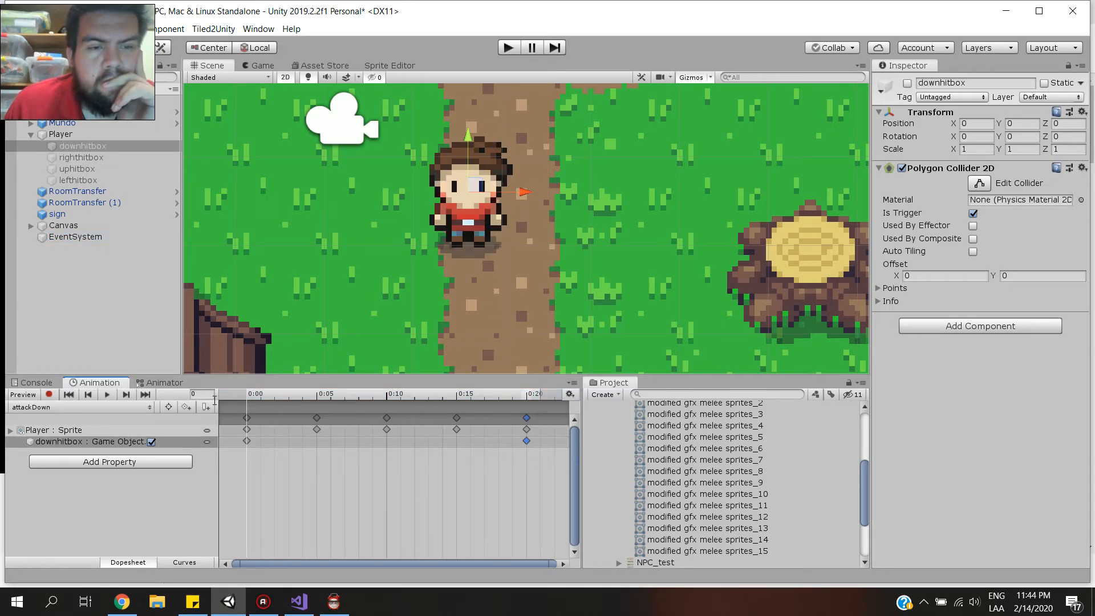
{"action": "left_click", "coordinate": [107, 395]}
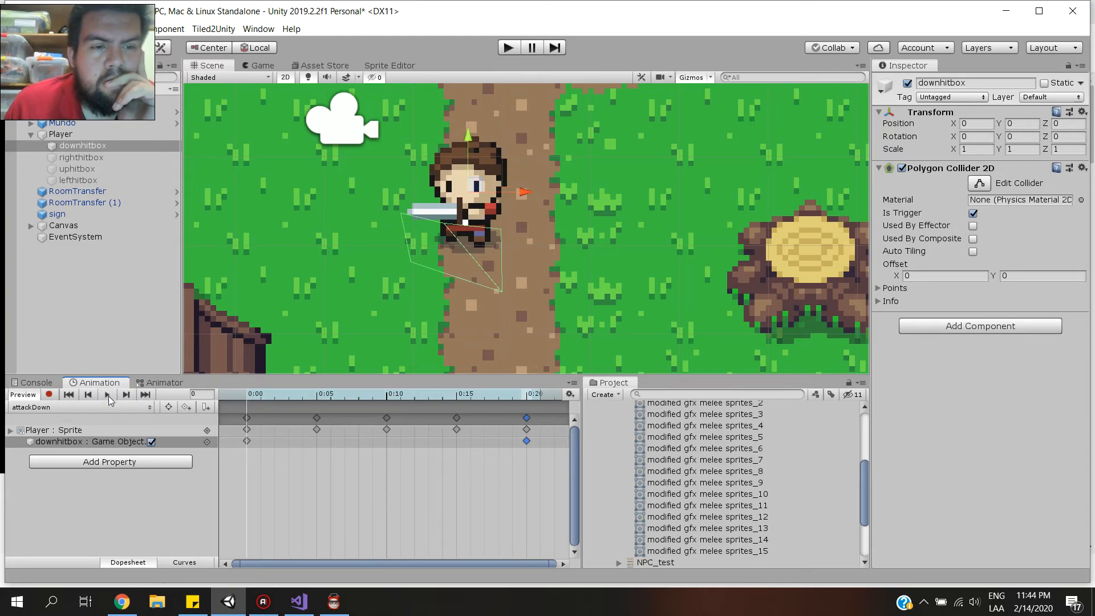
{"action": "left_click", "coordinate": [129, 170]}
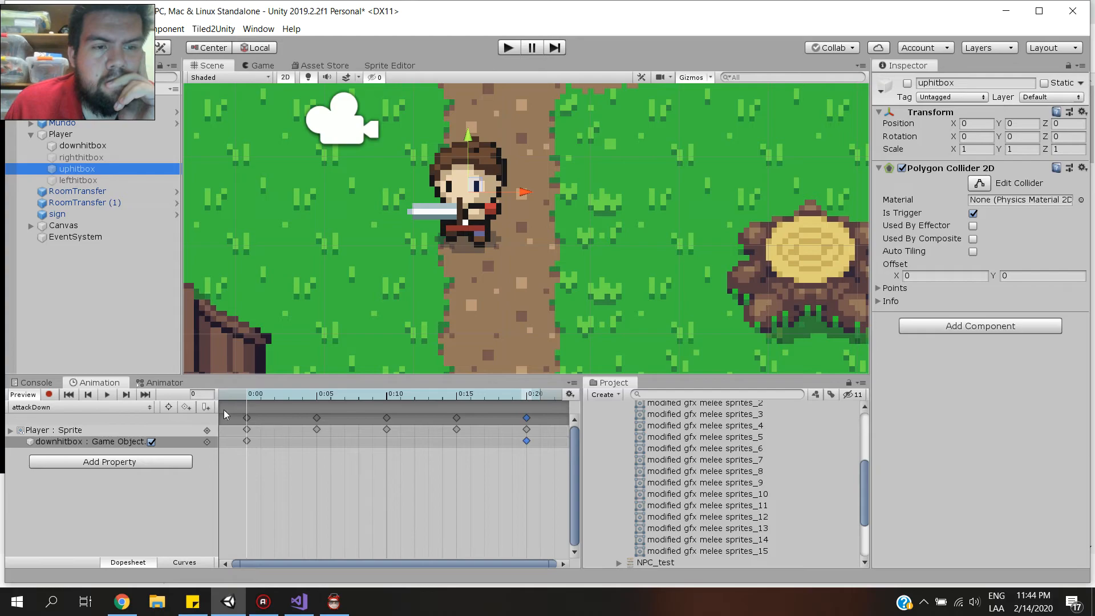
Move the uphitbox deactivation keyframe in the attackUp clip to frame 20 and preview the clip.
{"action": "left_click", "coordinate": [146, 407]}
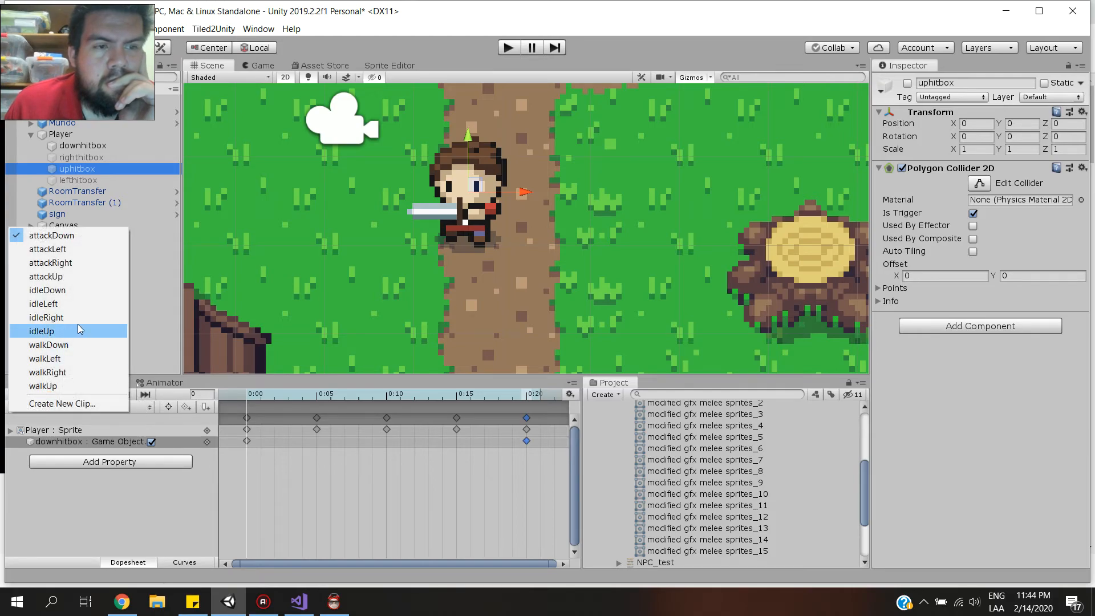
{"action": "left_click", "coordinate": [77, 282]}
{"action": "left_click_drag", "start_coordinate": [542, 446], "coordinate": [532, 441]}
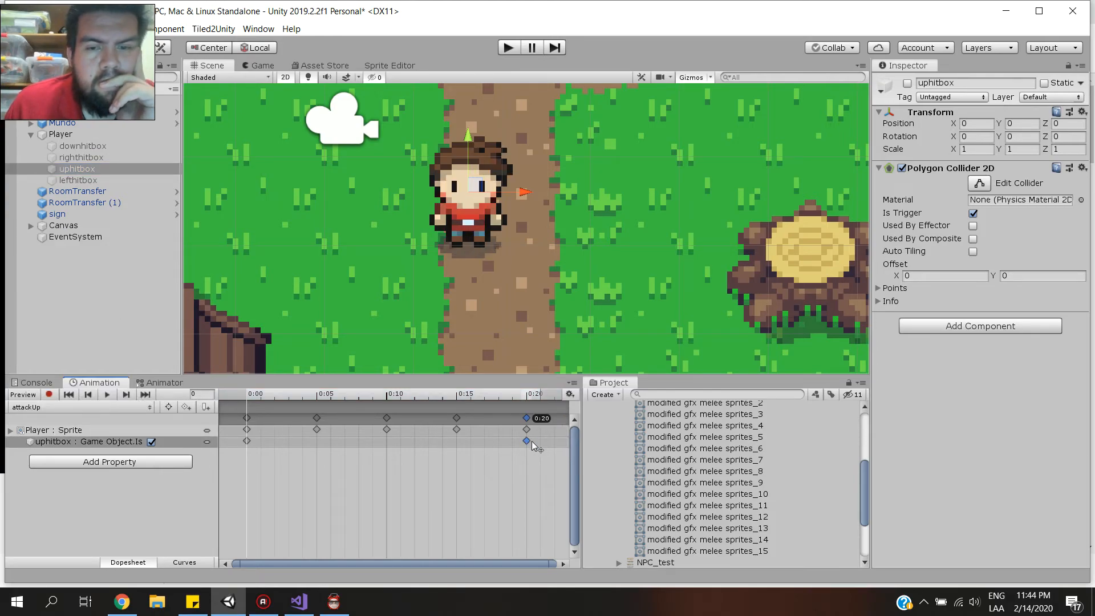
{"action": "left_click", "coordinate": [108, 394]}
{"action": "left_click", "coordinate": [108, 394]}
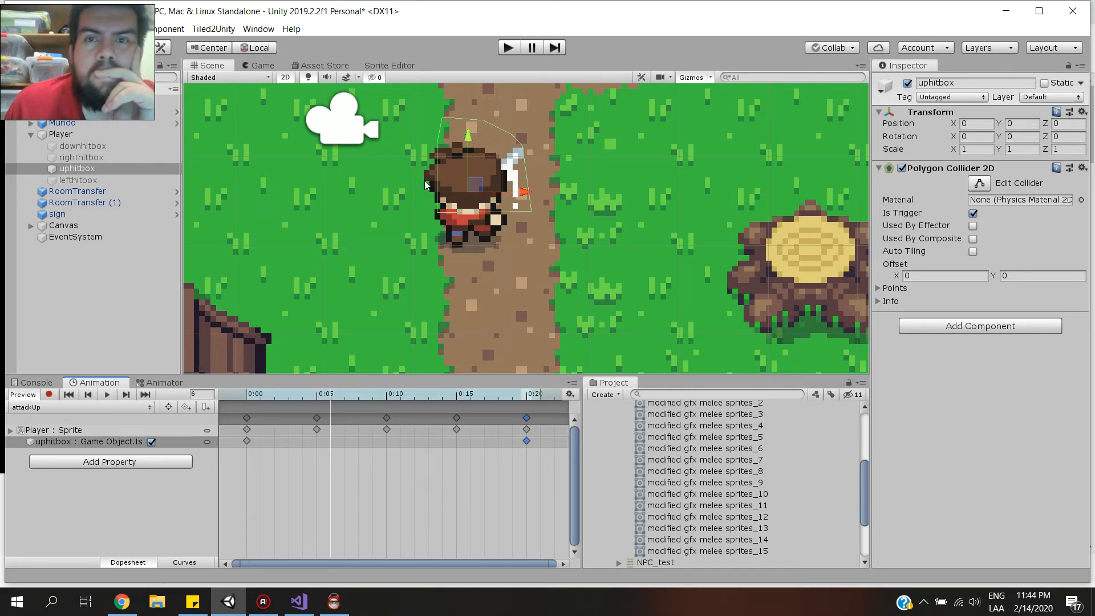
Save the scene and switch to Chrome to resume the Part 12 tutorial video.
{"action": "left_click", "coordinate": [12, 28]}
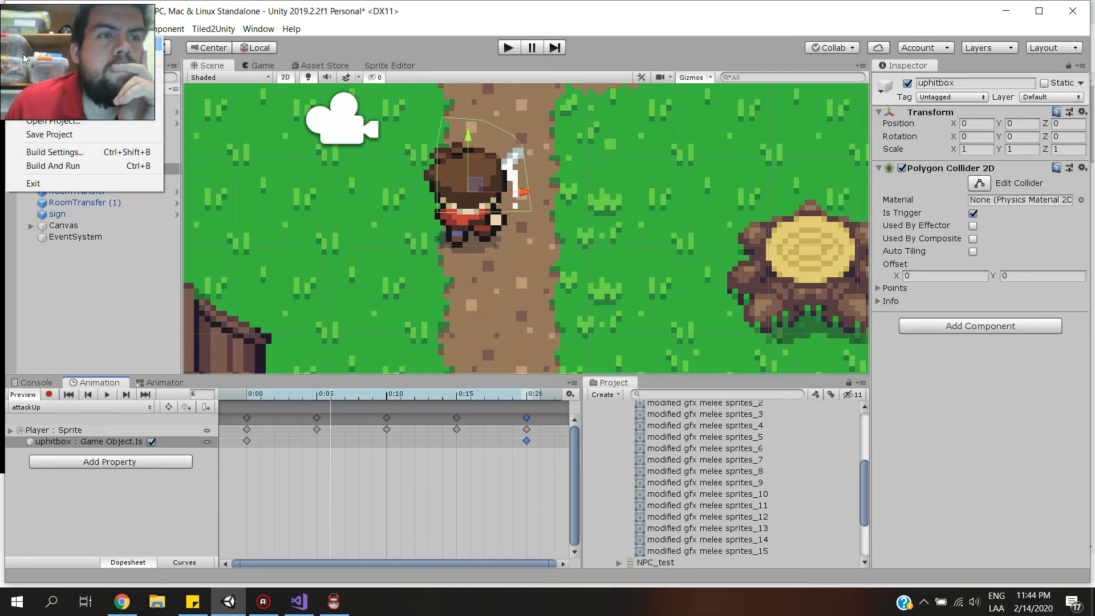
{"action": "left_click", "coordinate": [29, 81]}
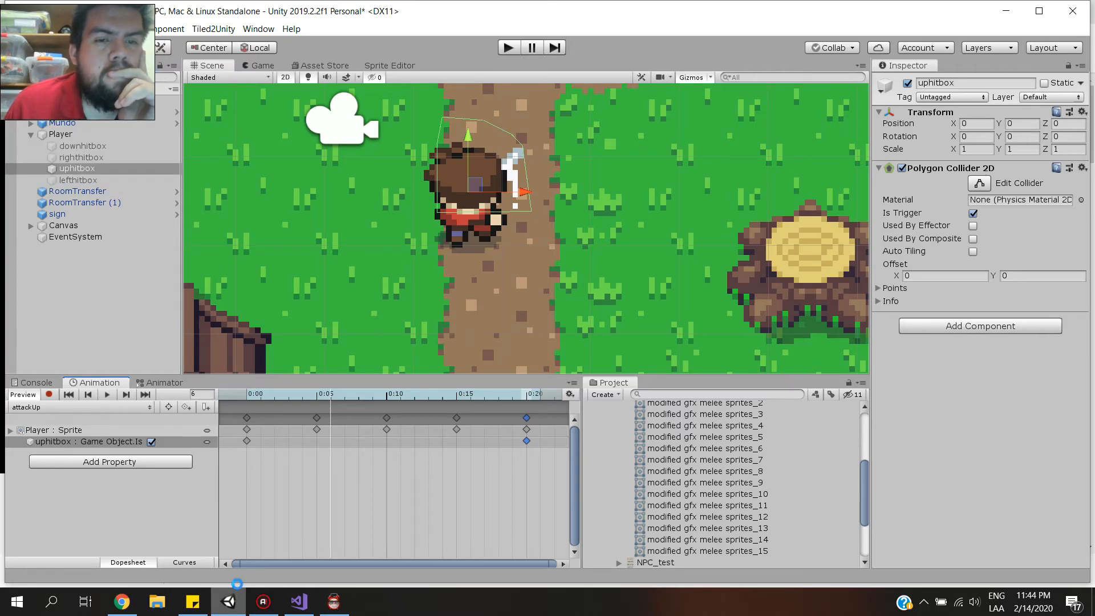
{"action": "left_click", "coordinate": [236, 593]}
{"action": "left_click", "coordinate": [267, 325]}
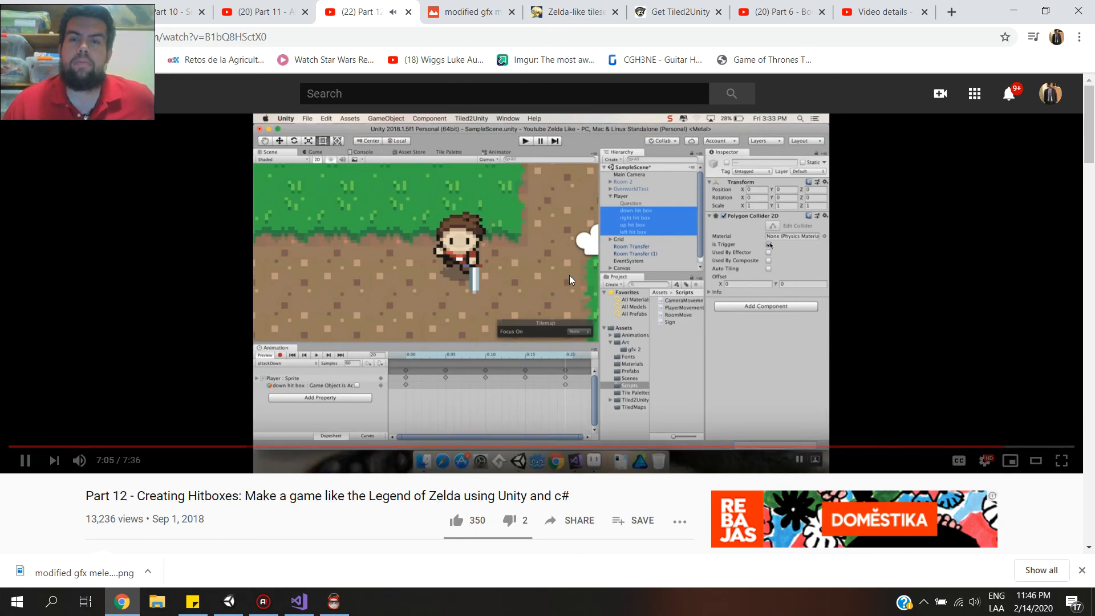
Check downhitbox's collider trigger setting in Unity and return to Chrome to watch the tutorial's ending, pausing it at 7:30.
{"action": "left_click", "coordinate": [228, 602]}
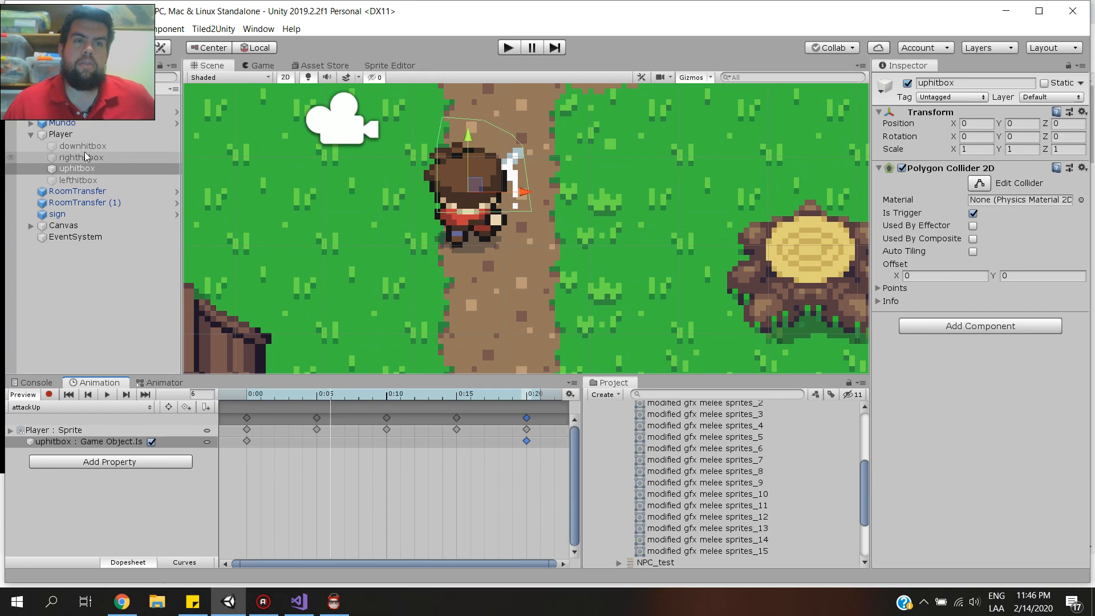
{"action": "left_click", "coordinate": [83, 148]}
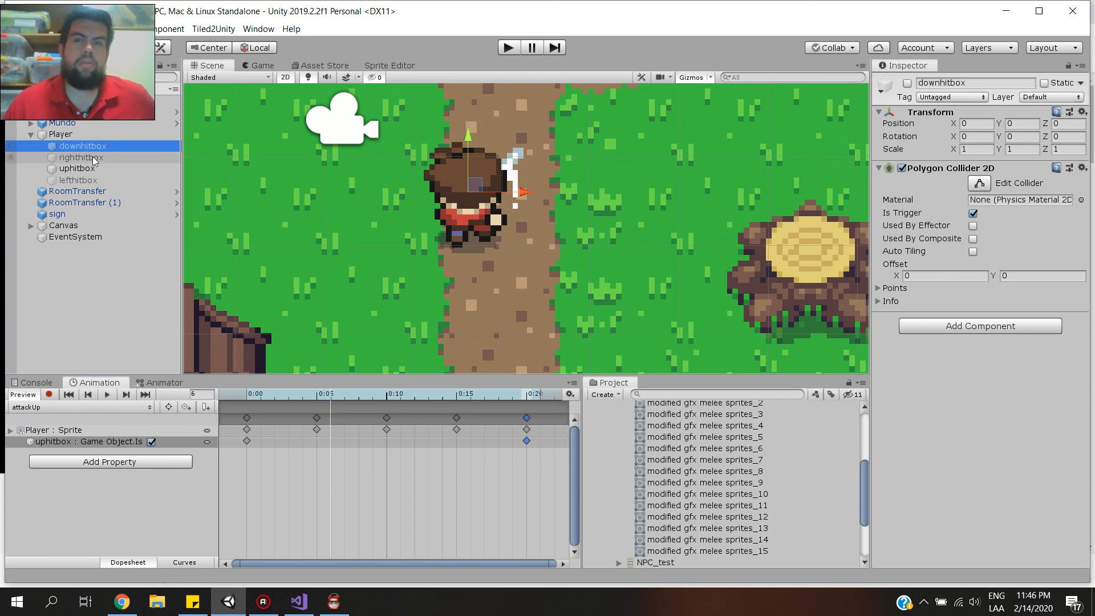
{"action": "left_click", "coordinate": [122, 602]}
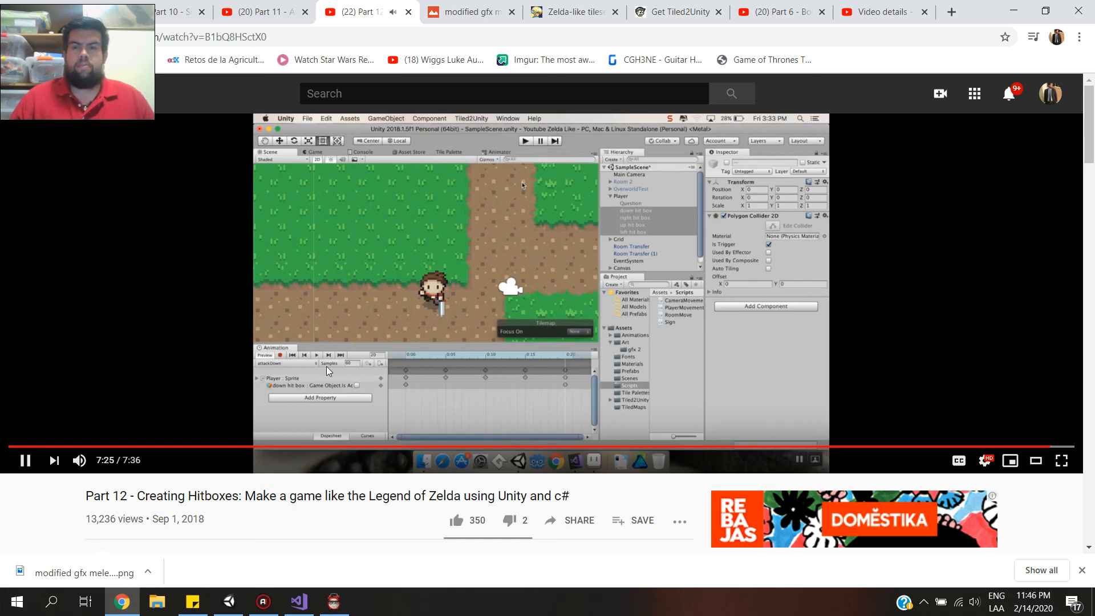
{"action": "scroll", "coordinate": [327, 366], "scroll_direction": "down", "scroll_amount": 7}
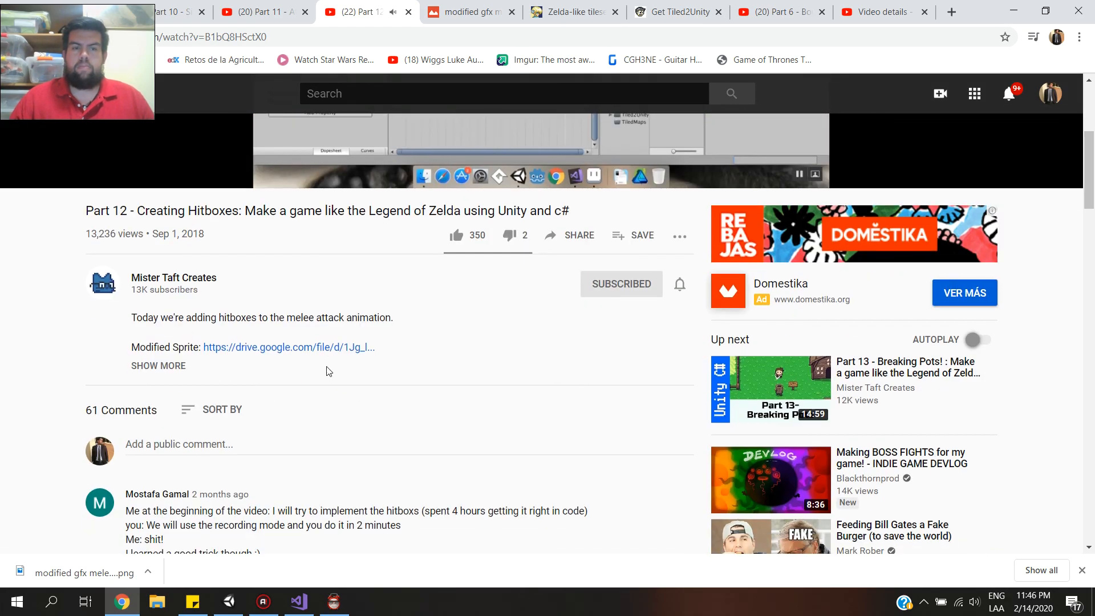
{"action": "scroll", "coordinate": [326, 367], "scroll_direction": "up", "scroll_amount": 7}
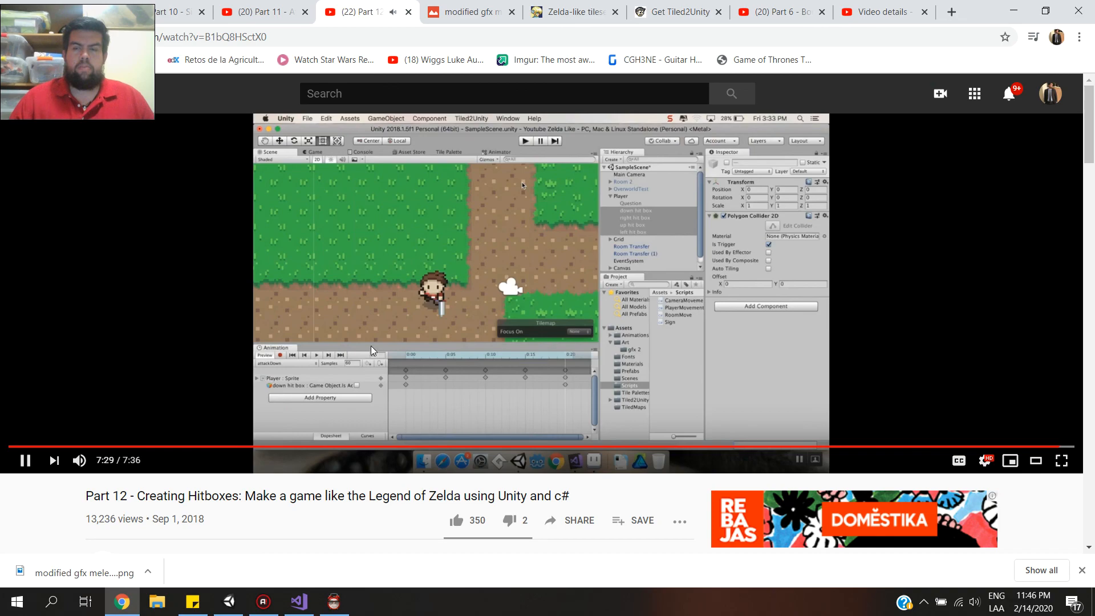
{"action": "left_click", "coordinate": [244, 375]}
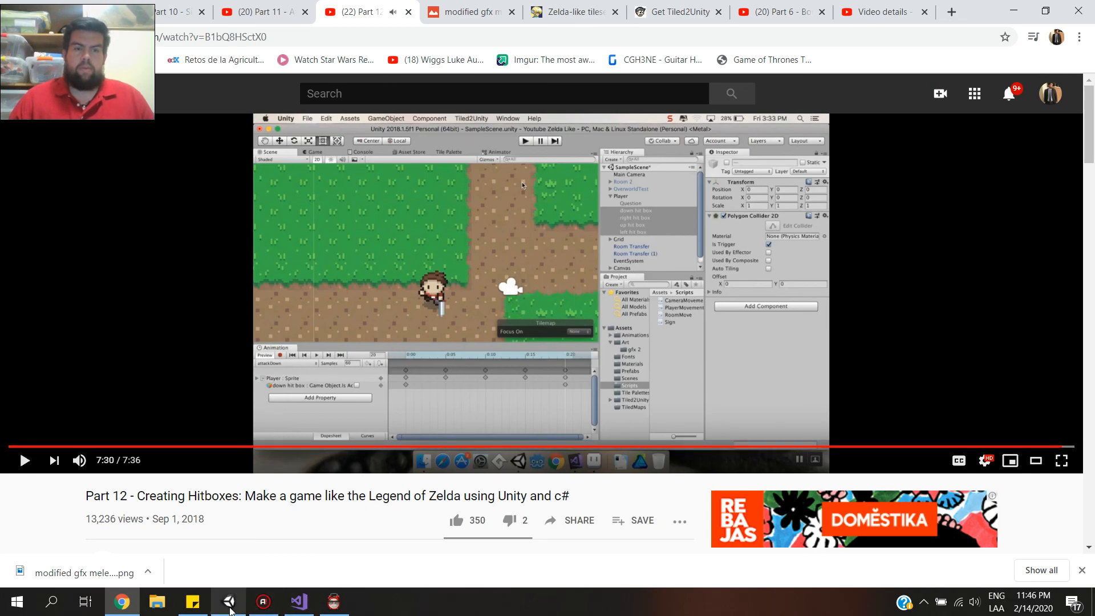
Switch to Cool Timer and stop the running stopwatch.
{"action": "left_click", "coordinate": [326, 599]}
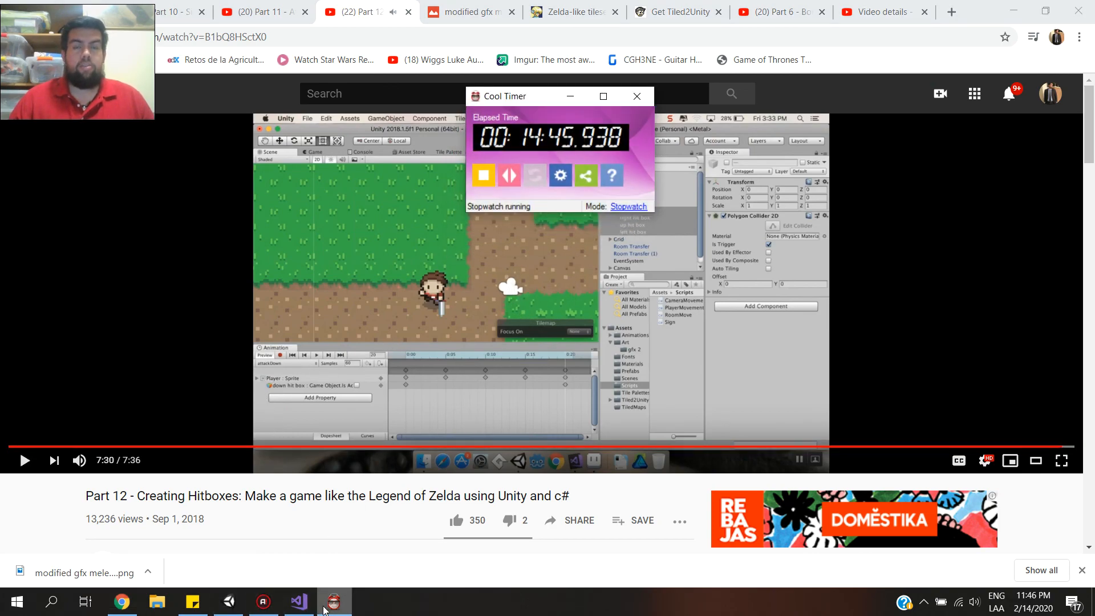
{"action": "left_click", "coordinate": [482, 182]}
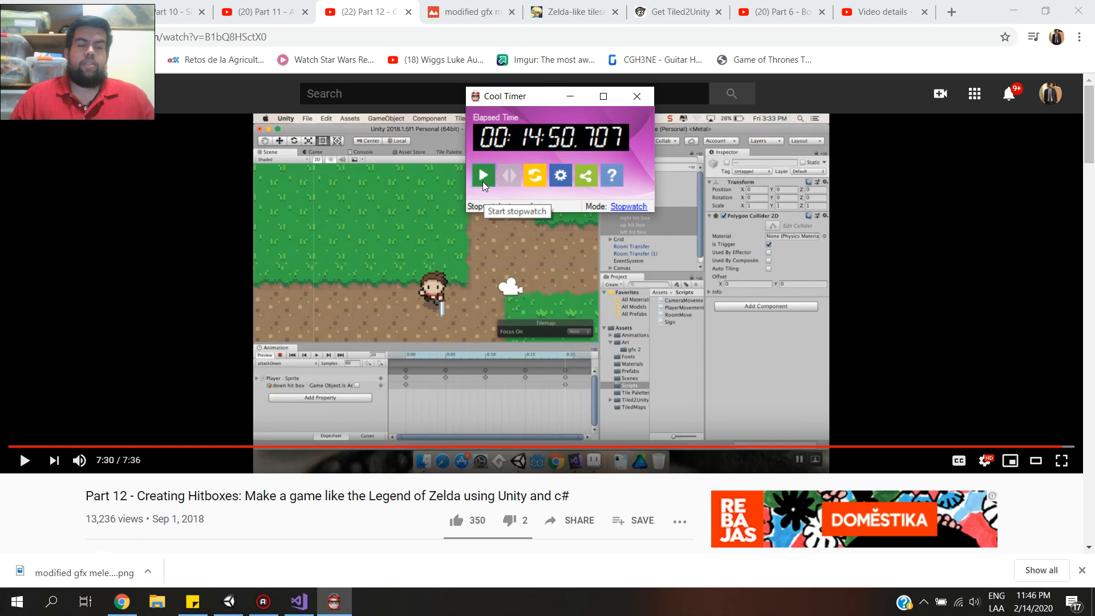